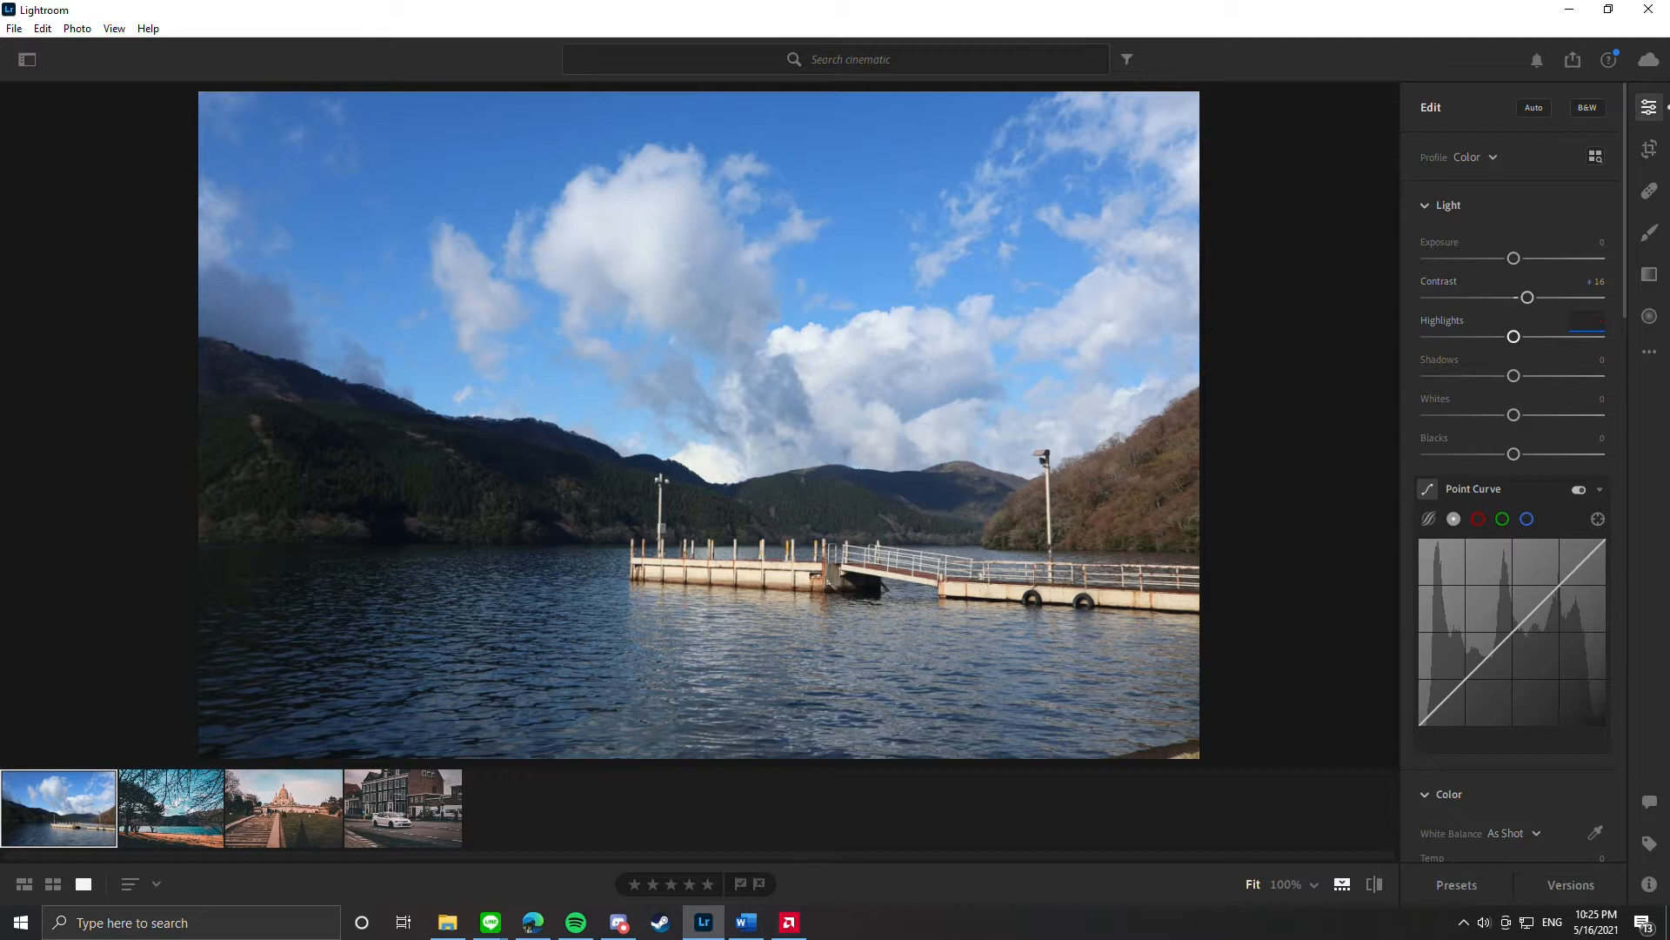
- Set the lake photo's Highlights to -60, Shadows to +49, Whites to -13 and Blacks to +32
{"action": "type", "text": "60"}
{"action": "key", "text": "Tab"}
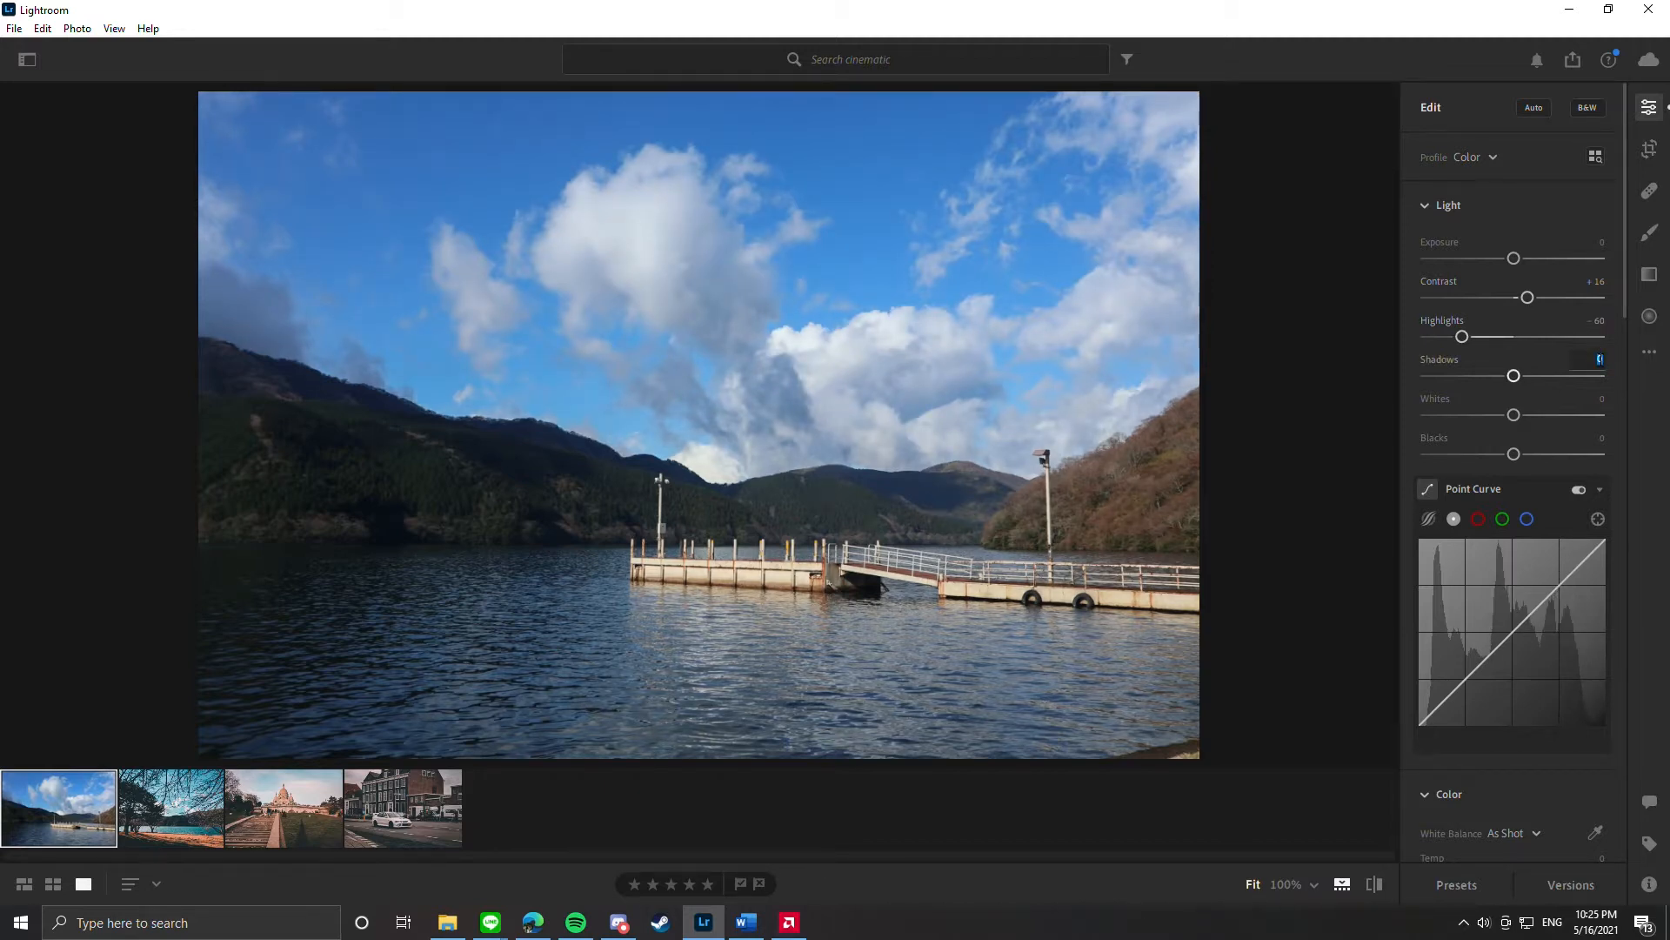
{"action": "type", "text": "49"}
{"action": "key", "text": "Tab"}
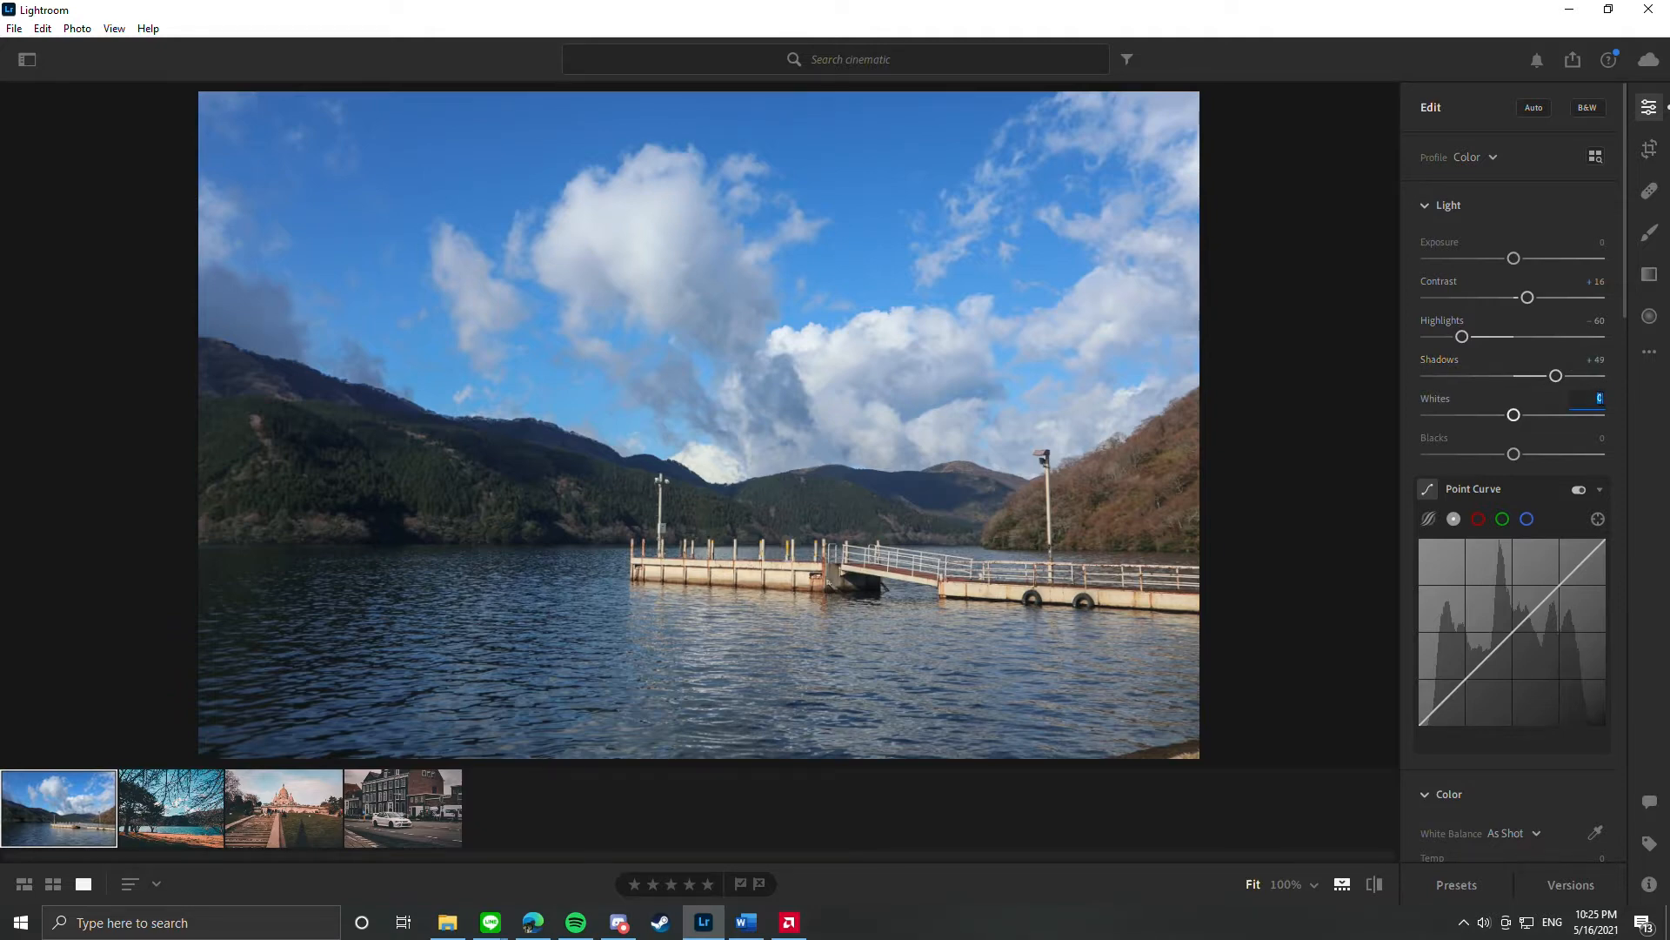
{"action": "type", "text": "-13"}
{"action": "key", "text": "Tab"}
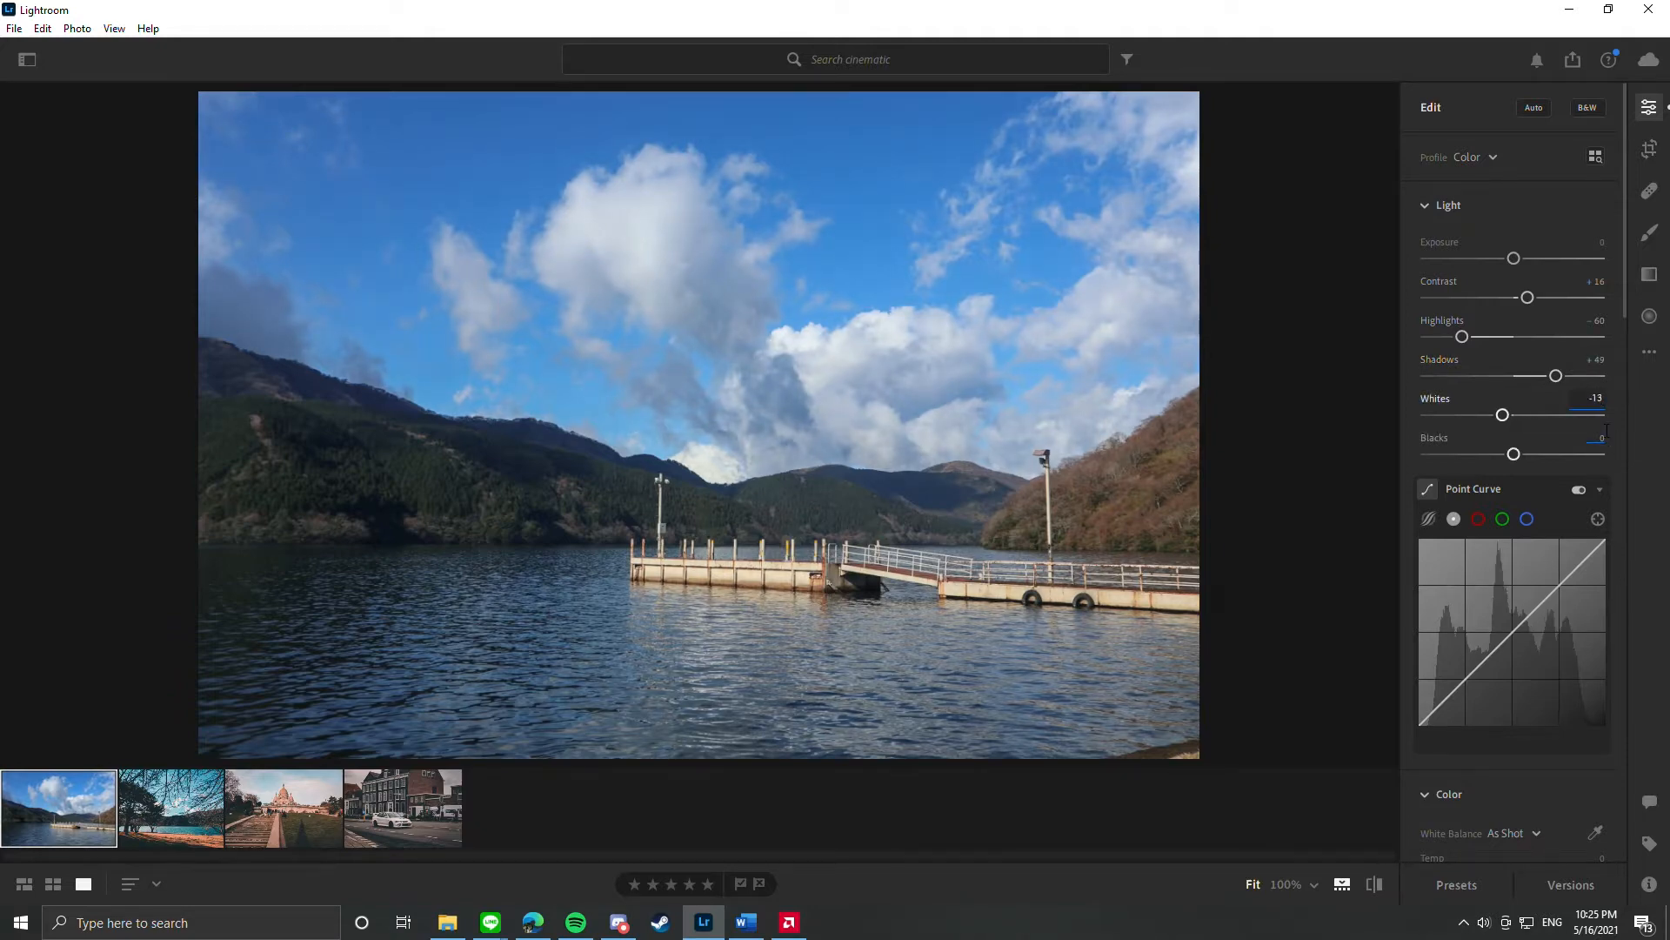
{"action": "type", "text": "32"}
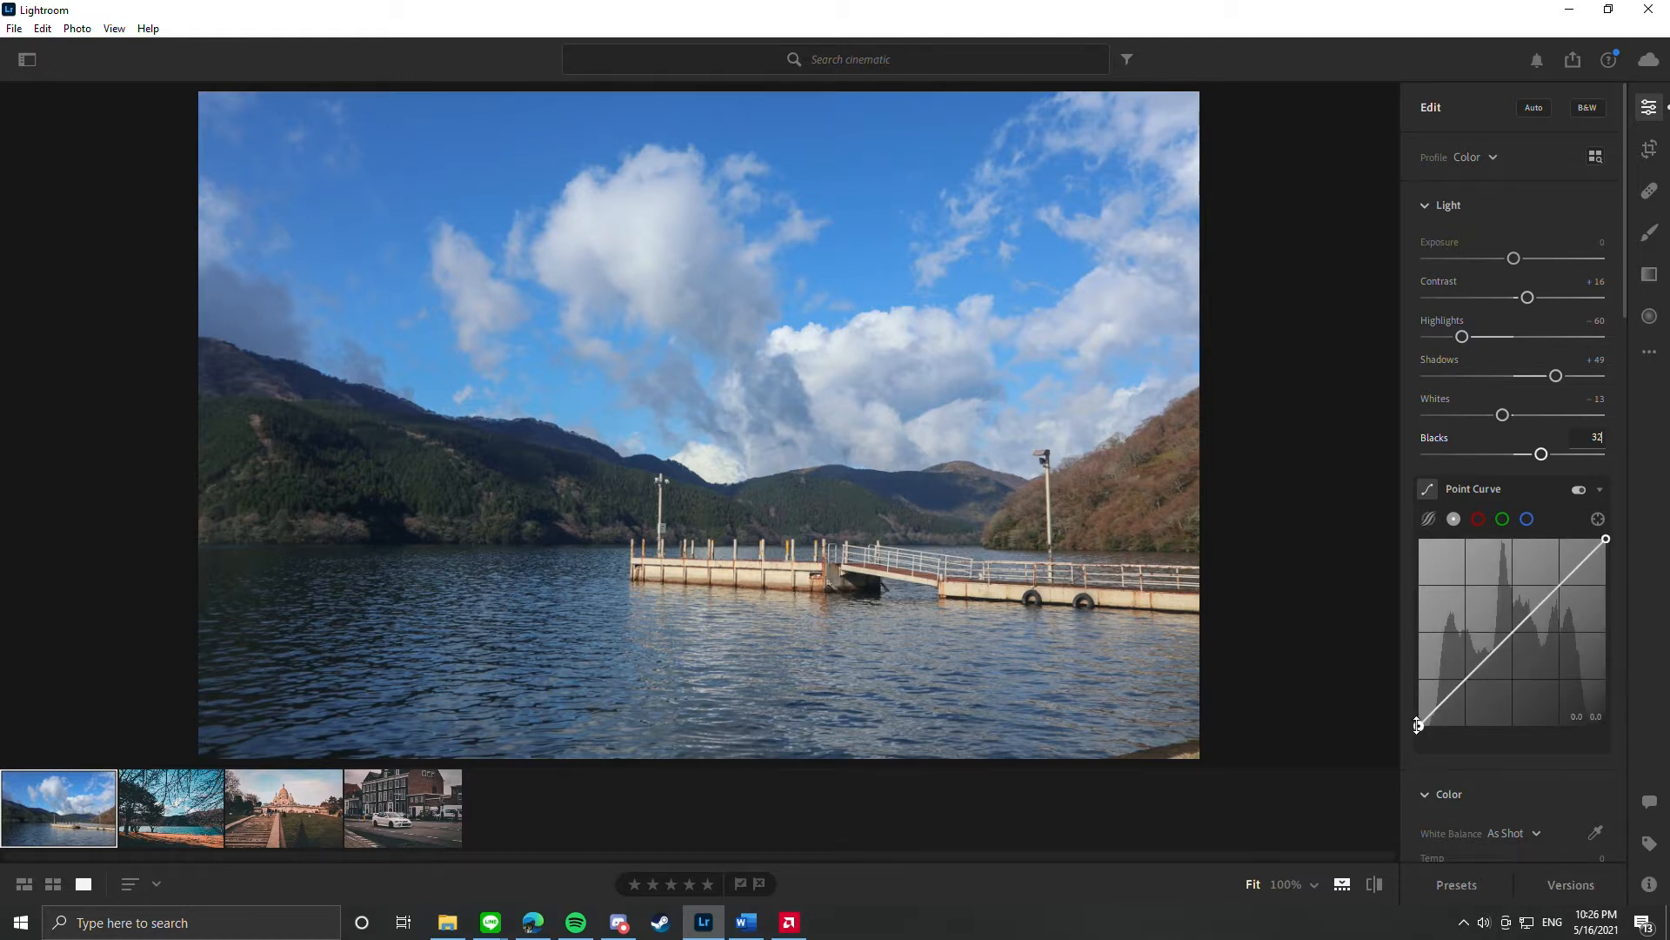
- Shape the main point curve: lift the black point to about 10, lower the shadows to about 28/20, and raise the upper midtones
{"action": "left_click_drag", "start_coordinate": [1420, 725], "coordinate": [1416, 706]}
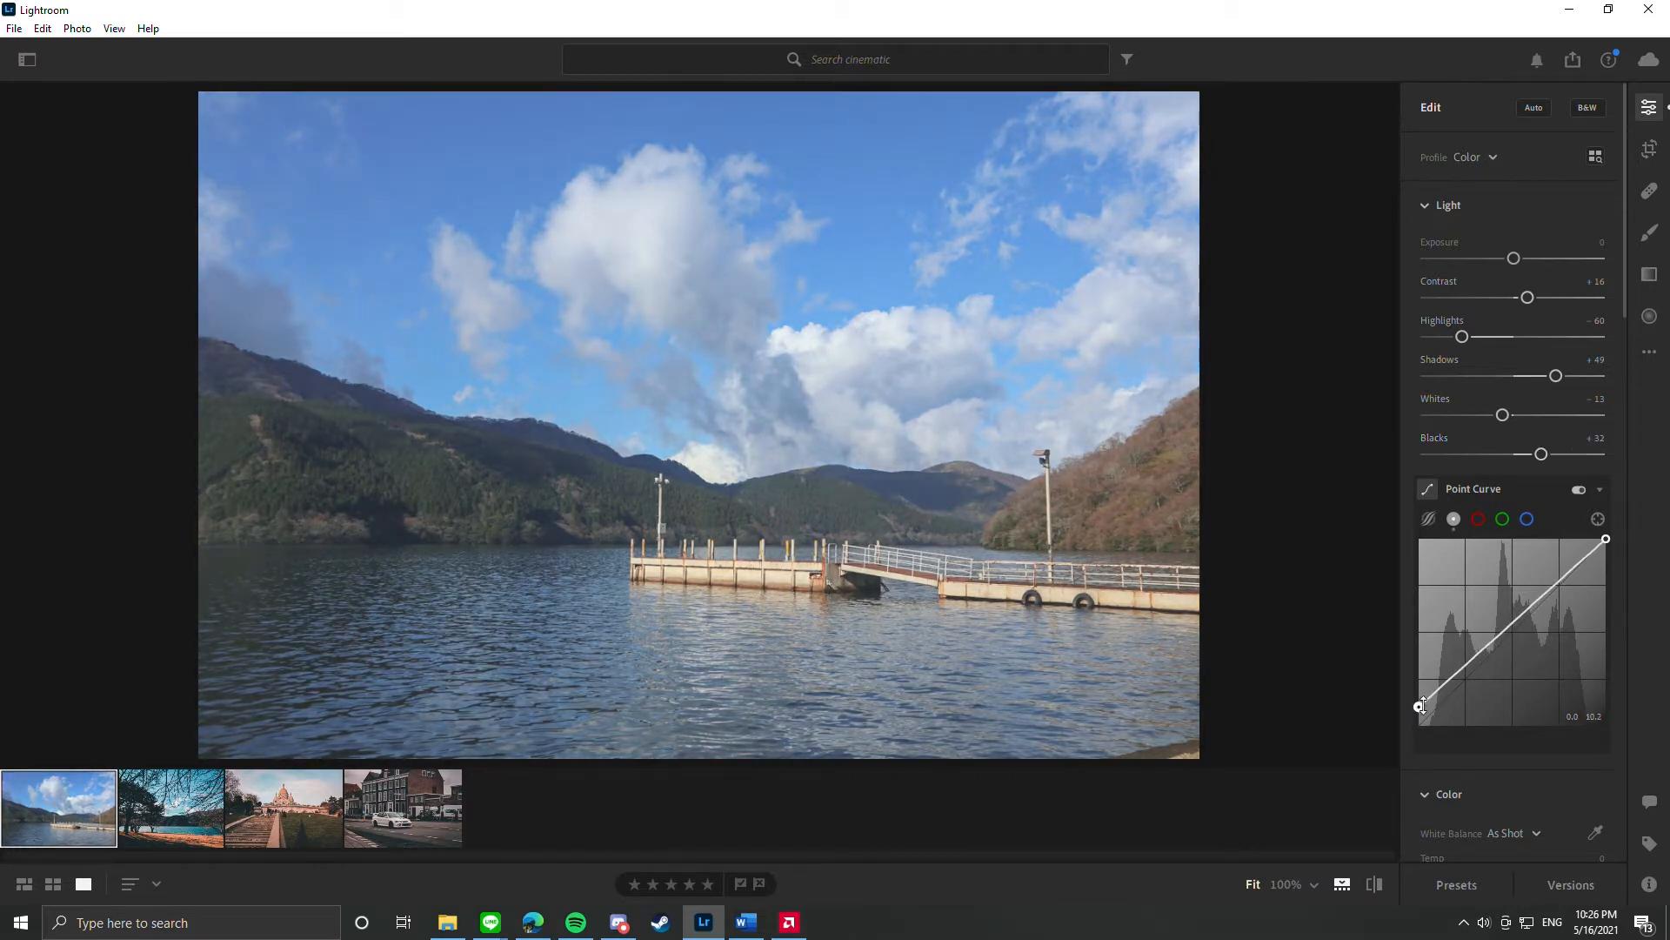
{"action": "left_click_drag", "start_coordinate": [1461, 667], "coordinate": [1470, 687]}
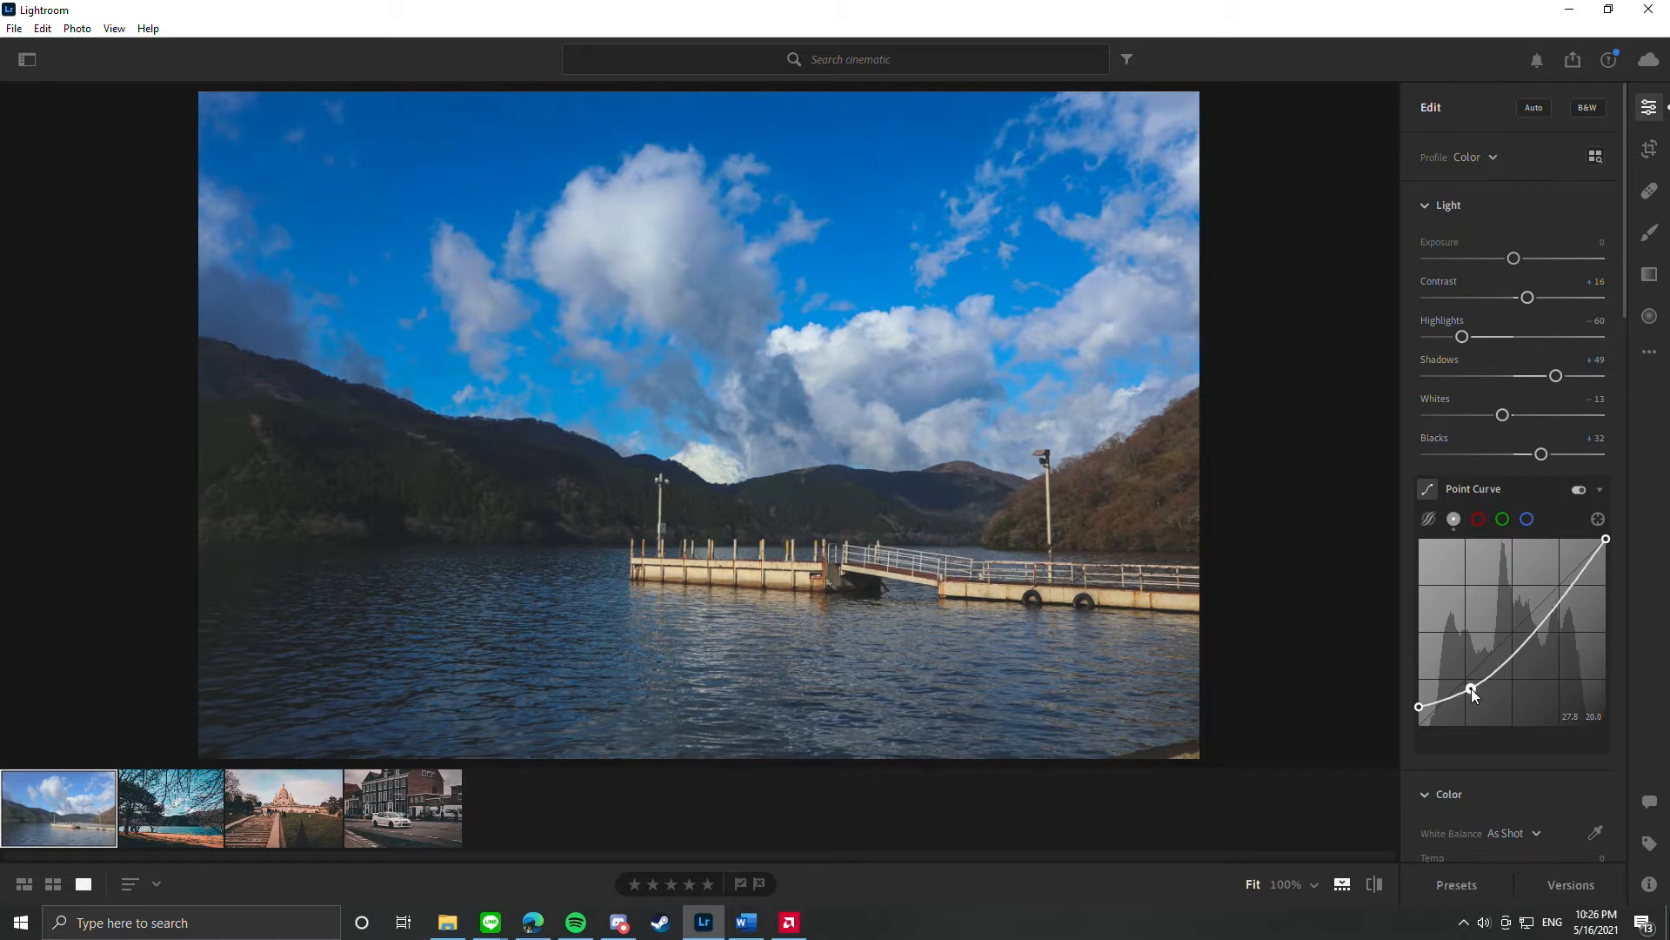
{"action": "left_click_drag", "start_coordinate": [1522, 647], "coordinate": [1552, 593]}
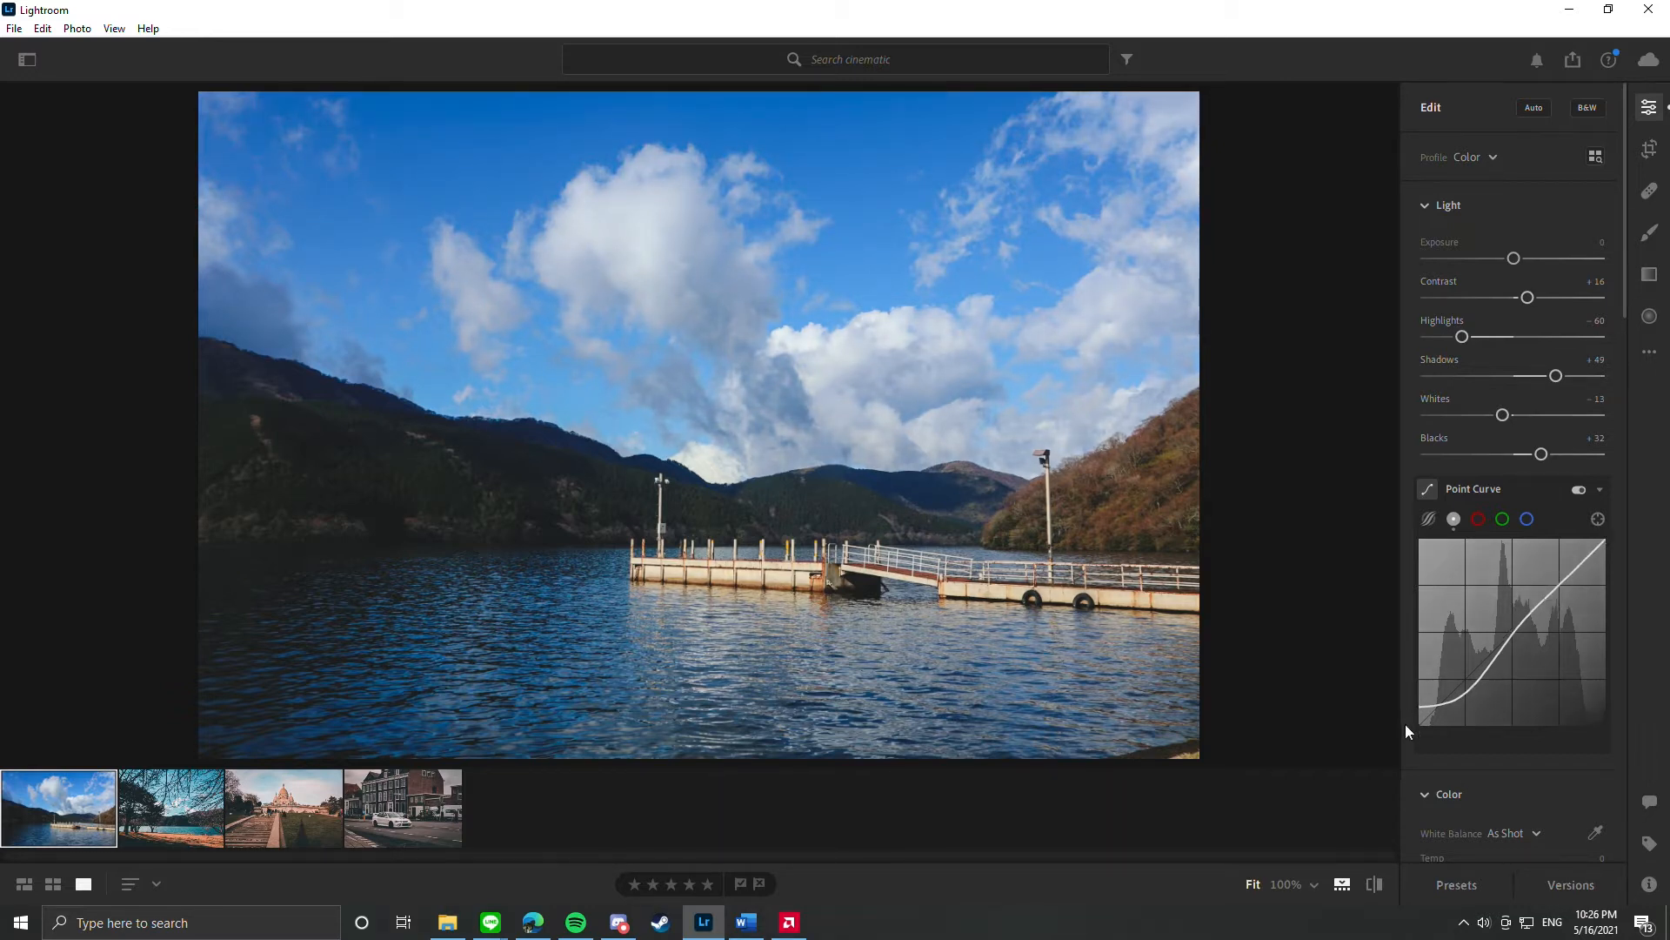
{"action": "left_click_drag", "start_coordinate": [1420, 707], "coordinate": [1419, 704]}
- Shift the white point slightly inward along the upper edge on the red, green and blue point curves
{"action": "left_click", "coordinate": [1479, 520]}
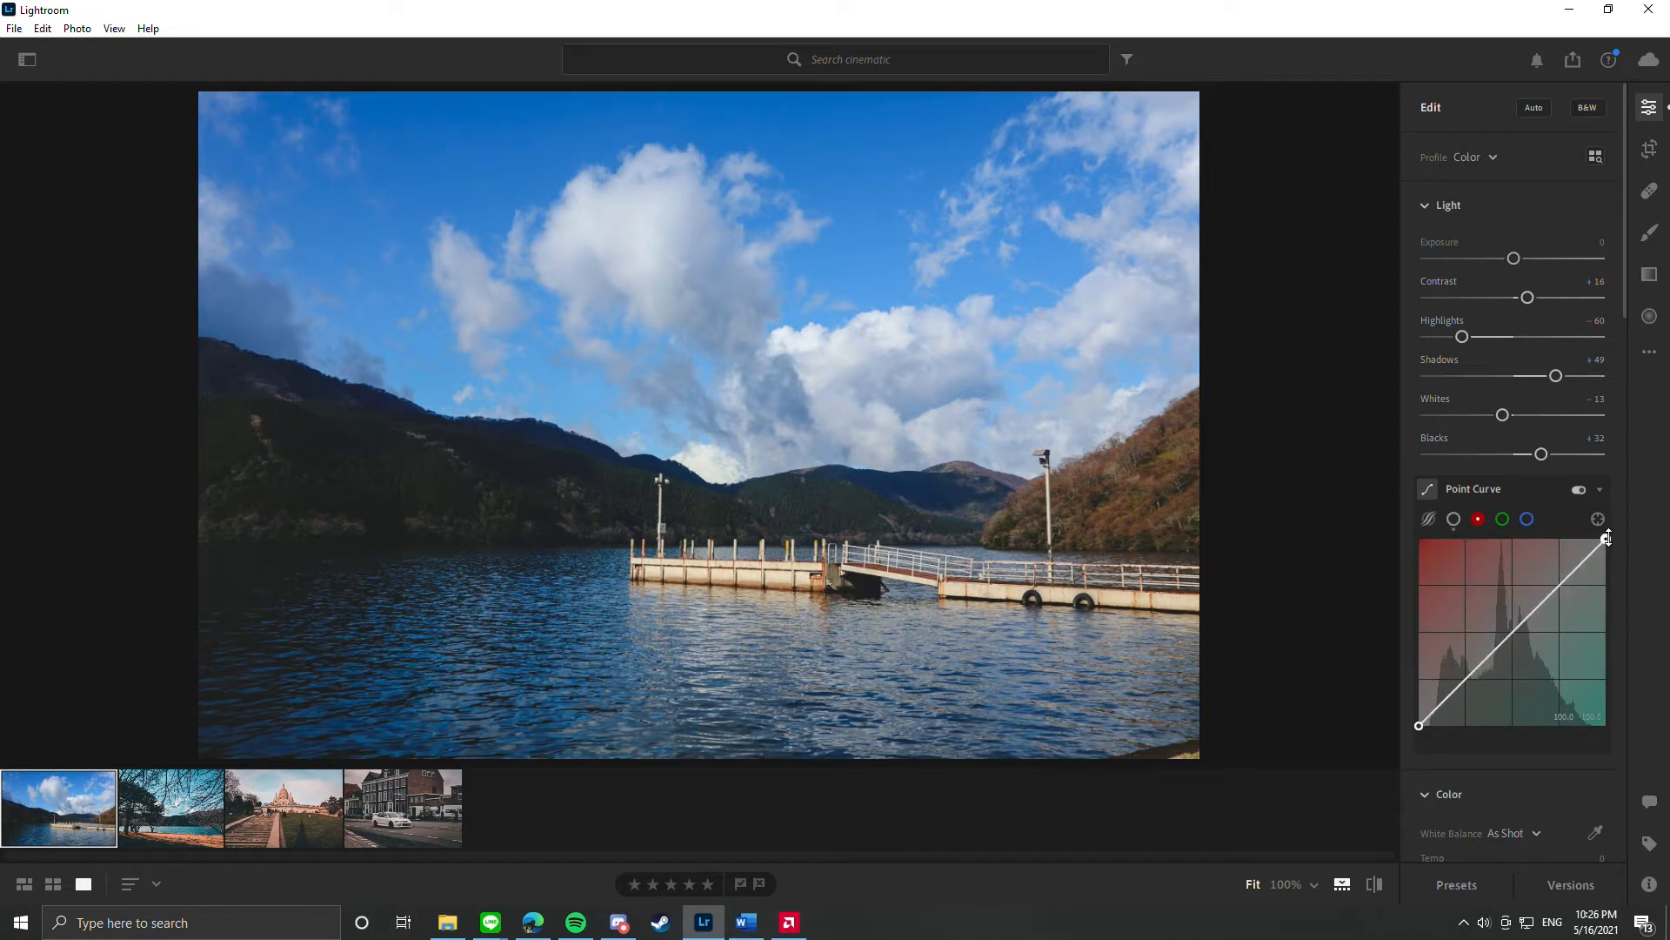
{"action": "left_click_drag", "start_coordinate": [1607, 538], "coordinate": [1599, 538]}
{"action": "left_click", "coordinate": [1503, 519]}
{"action": "left_click", "coordinate": [1527, 520]}
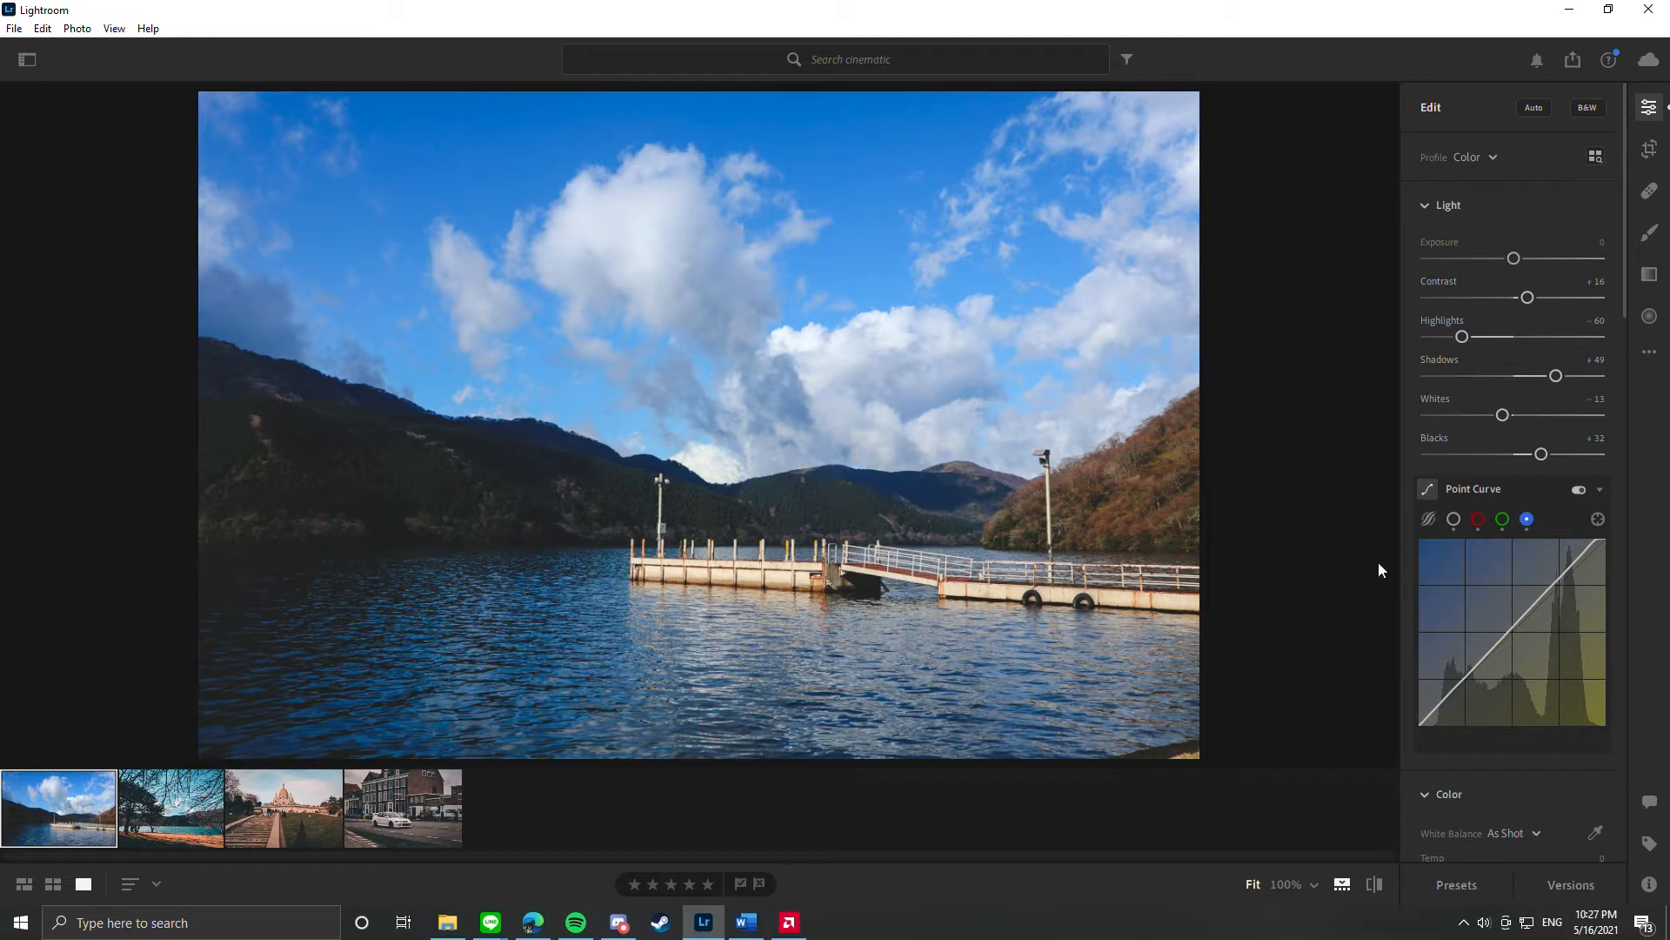
- Set the photo's Temp to +8, Tint to +21, Vibrance to +47 and Saturation to -27
{"action": "scroll", "coordinate": [1503, 600], "scroll_direction": "down", "scroll_amount": 2}
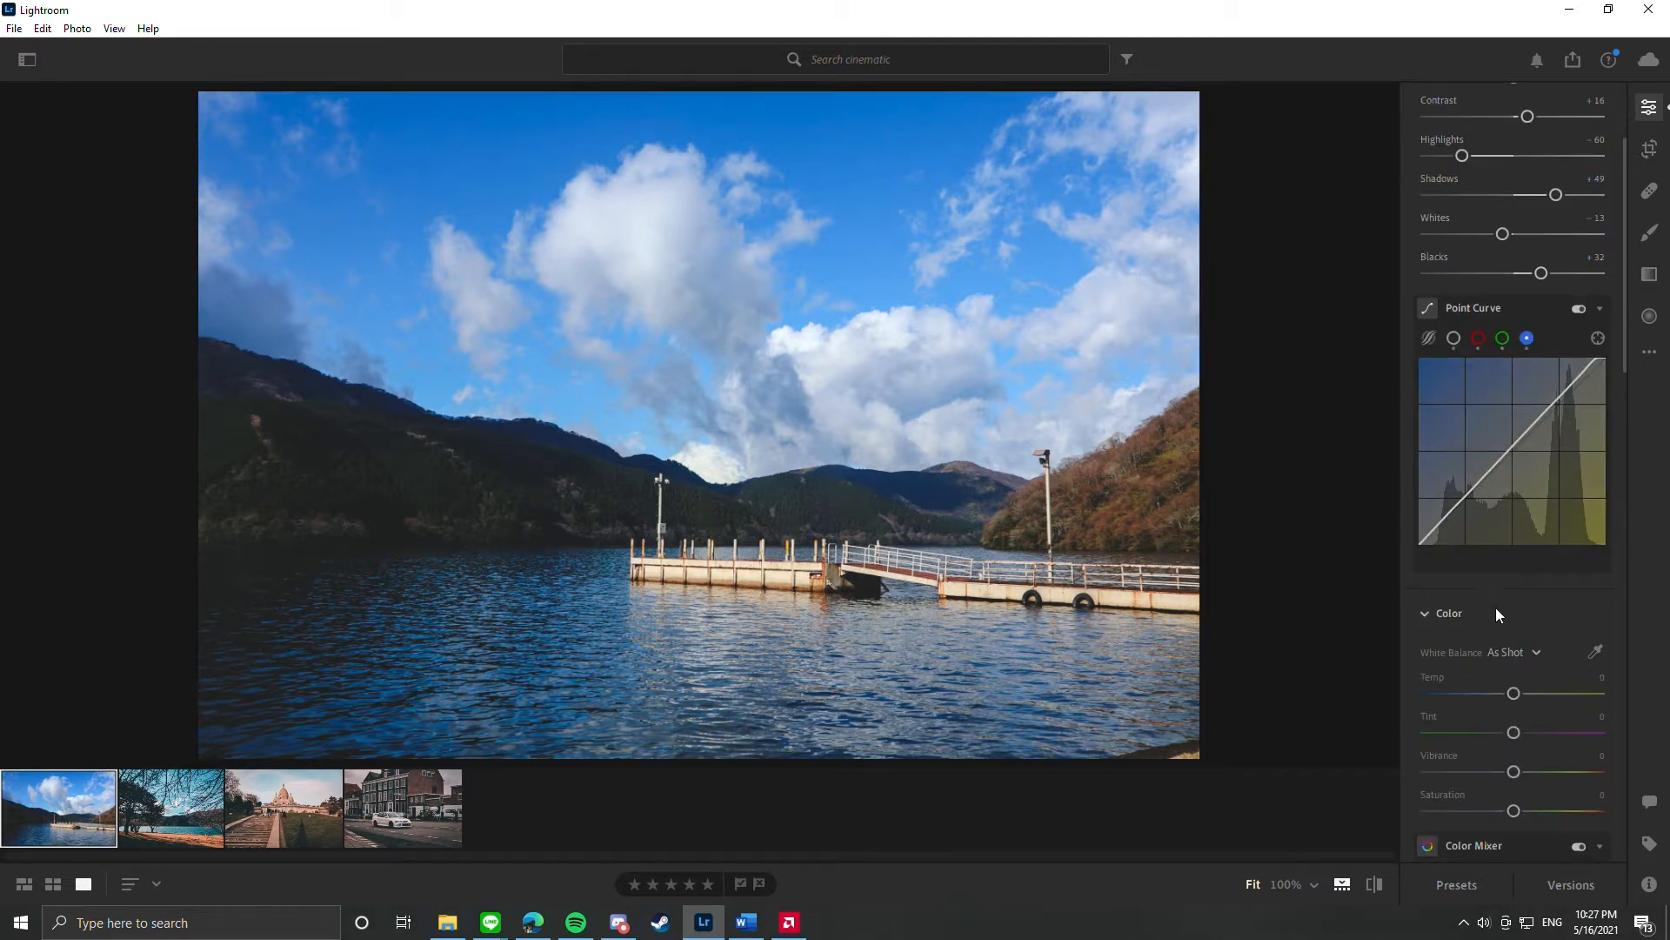
{"action": "scroll", "coordinate": [1524, 607], "scroll_direction": "down", "scroll_amount": 2}
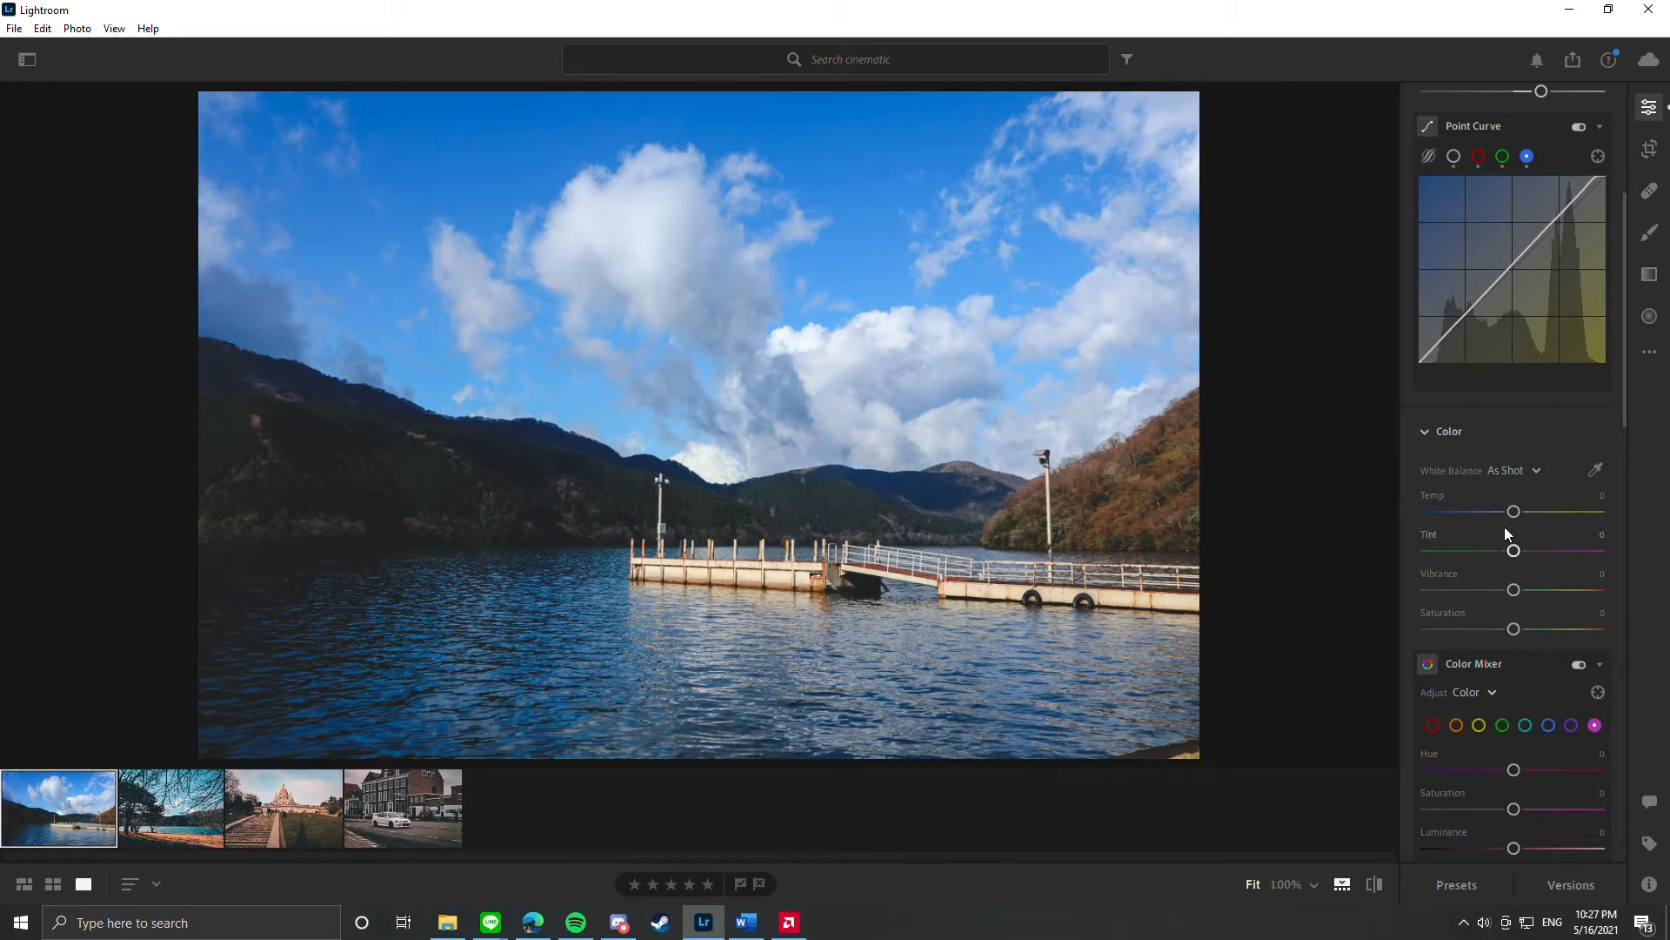
{"action": "left_click", "coordinate": [1601, 497]}
{"action": "type", "text": "8"}
{"action": "key", "text": "Tab"}
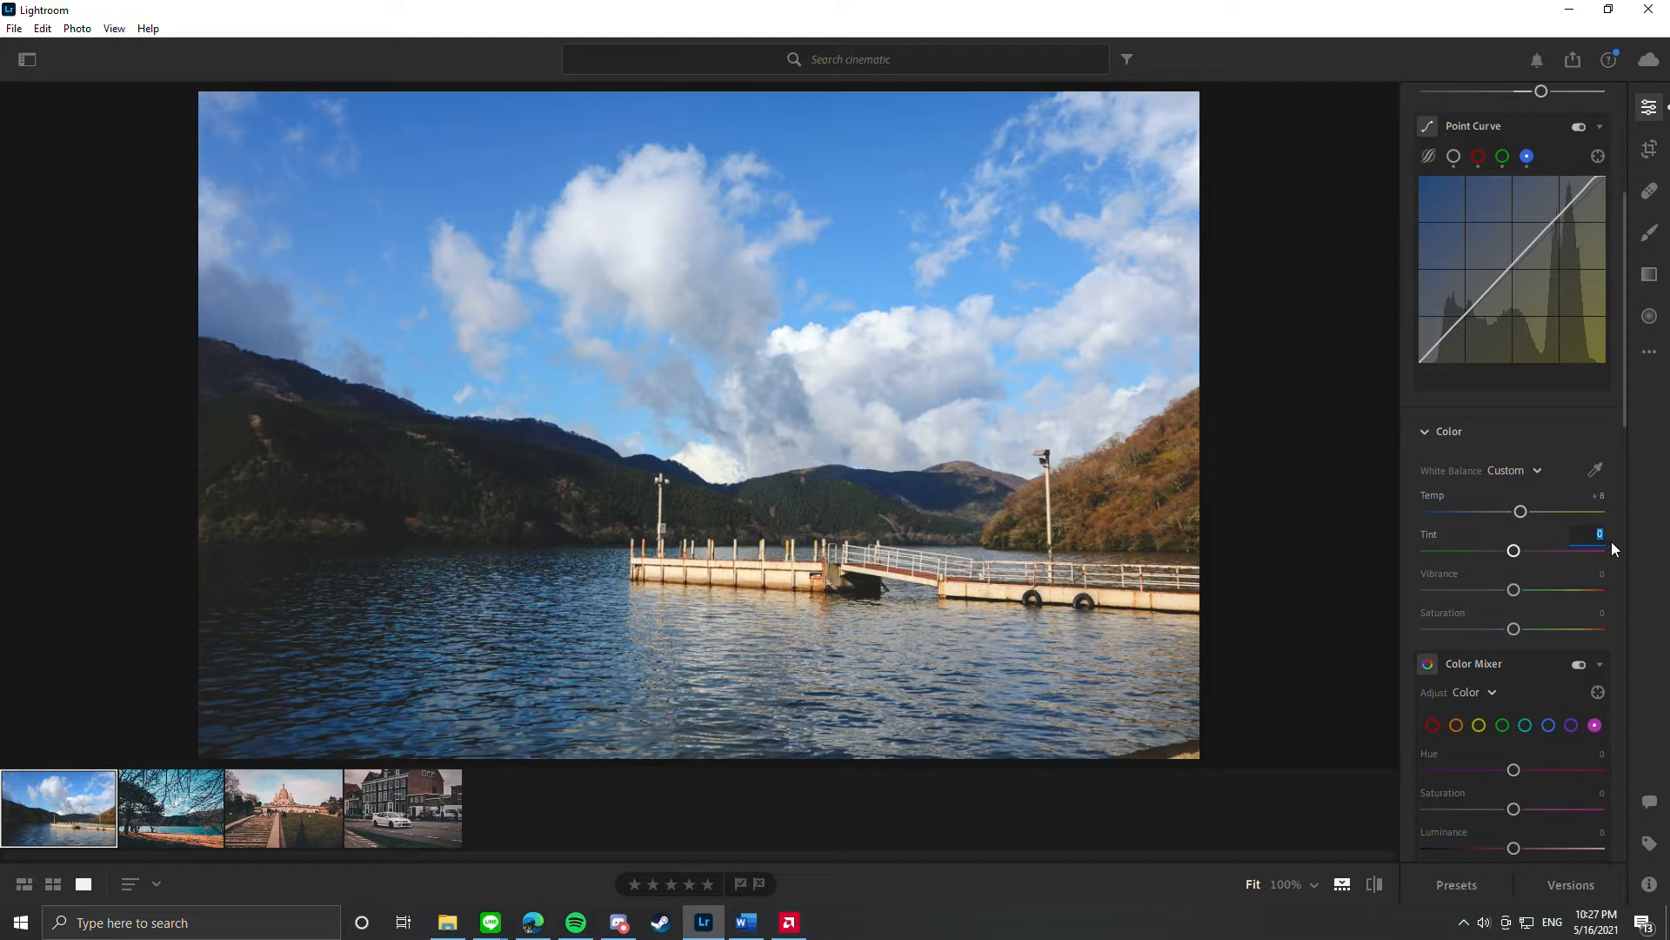
{"action": "type", "text": "21"}
{"action": "key", "text": "Tab"}
{"action": "type", "text": "47"}
{"action": "key", "text": "Tab"}
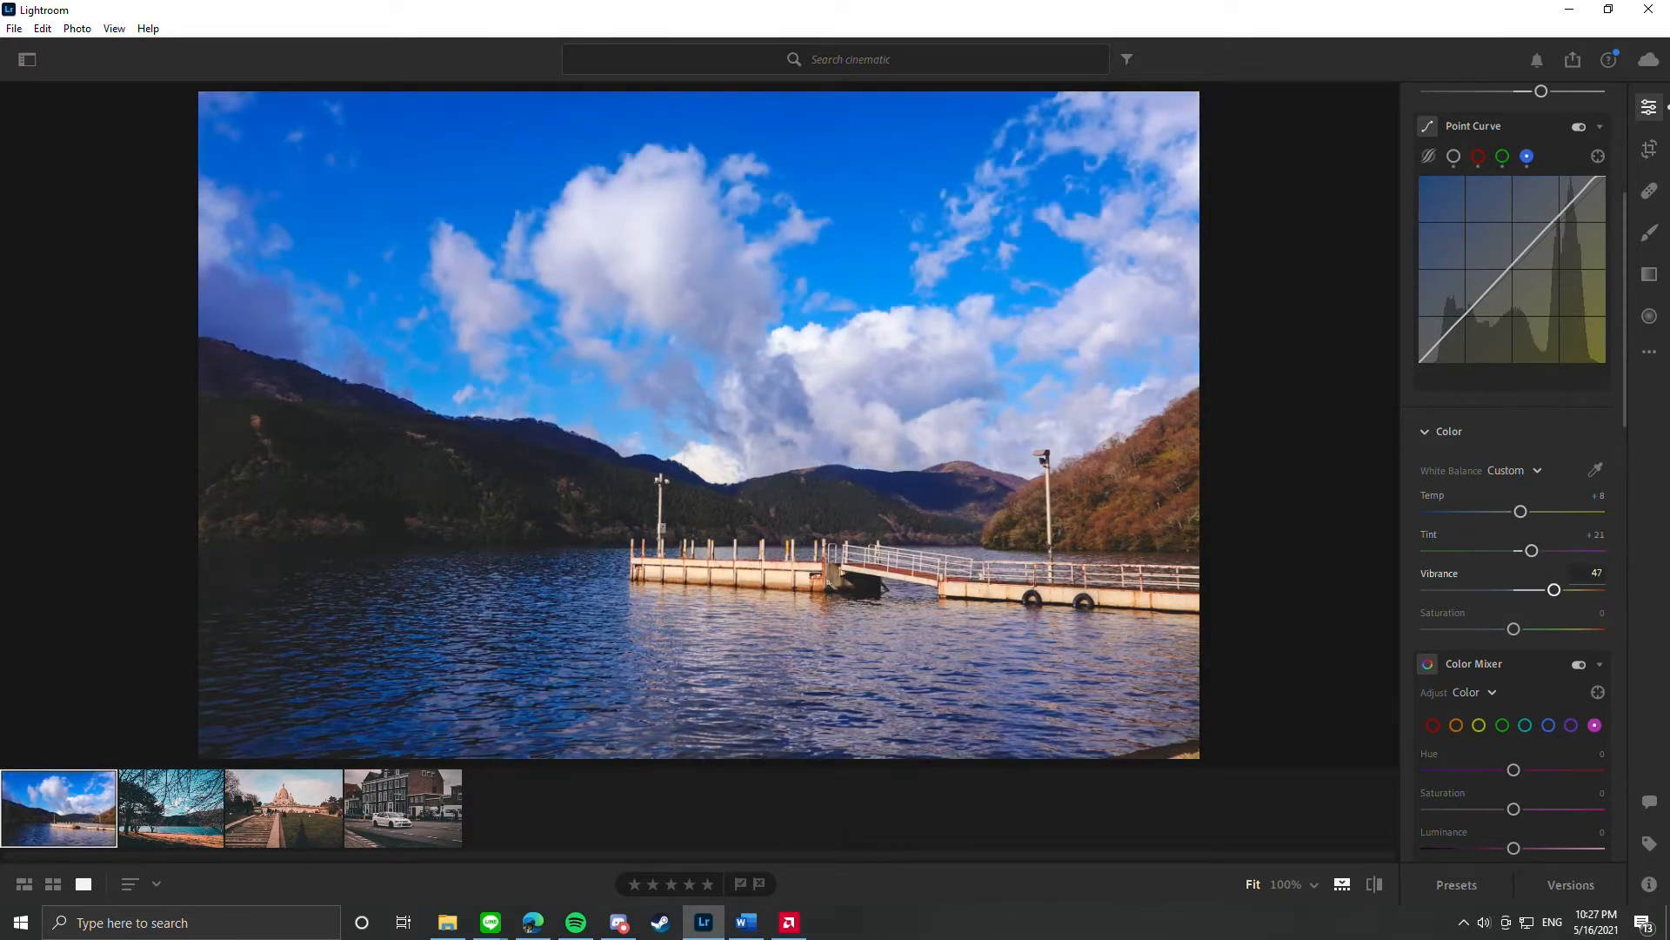
{"action": "type", "text": "-27"}
- Set the red range in the Color Mixer to Hue +18, Saturation -29 and Luminance -14
{"action": "scroll", "coordinate": [1505, 640], "scroll_direction": "down", "scroll_amount": 2}
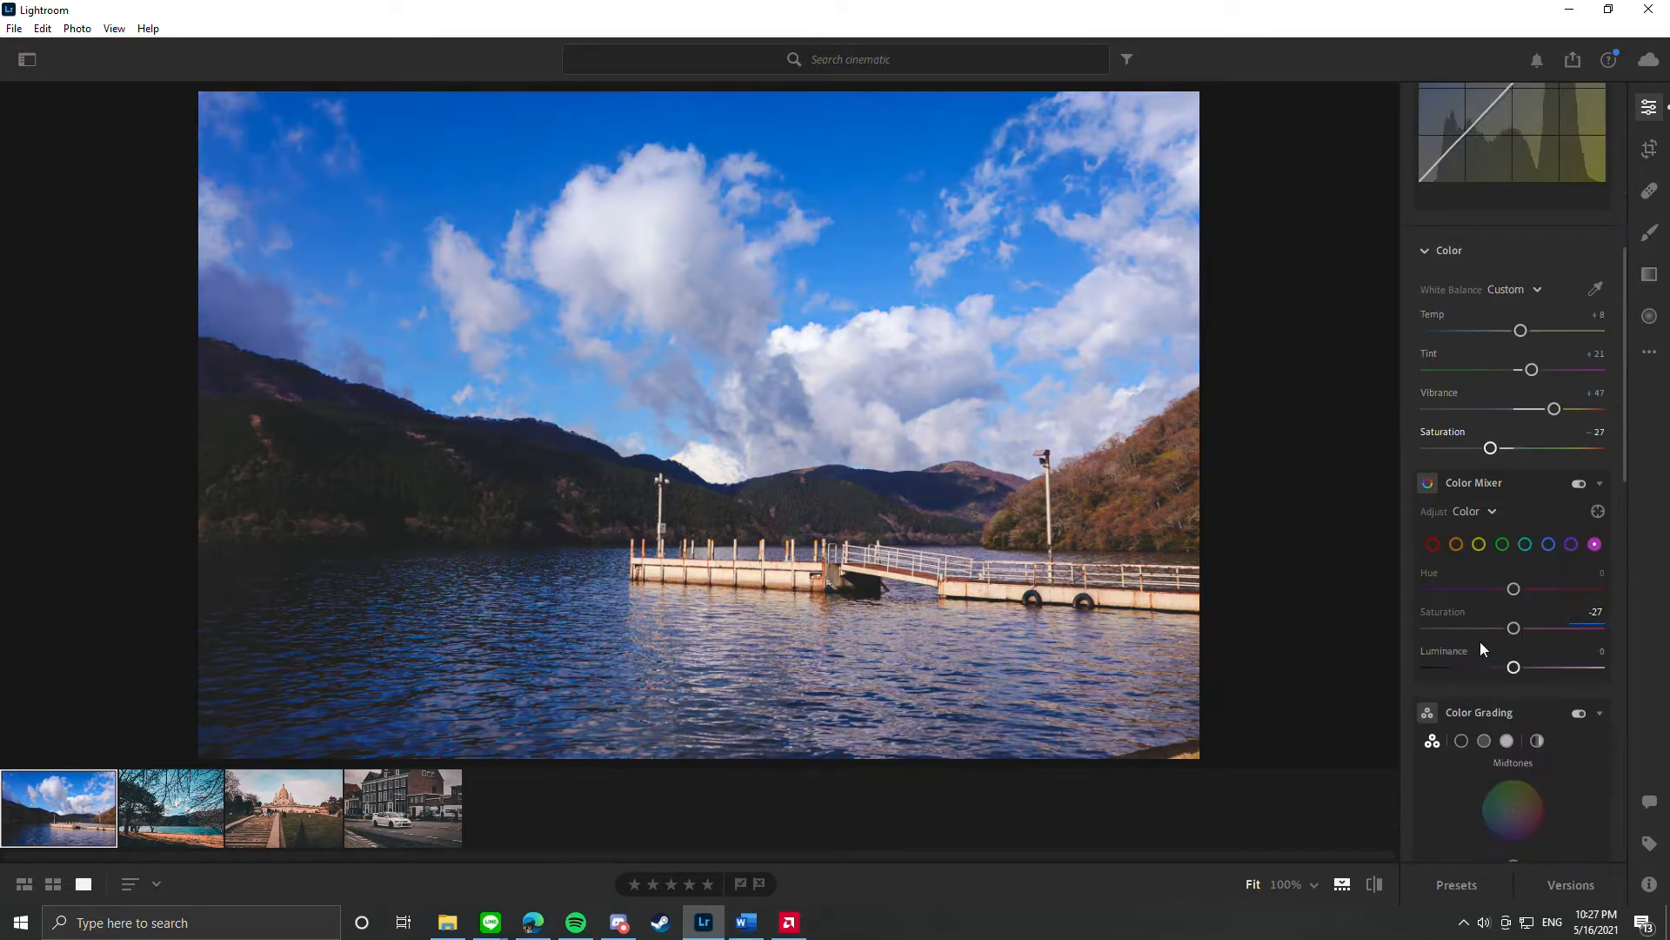
{"action": "left_click", "coordinate": [1431, 544]}
{"action": "left_click", "coordinate": [1601, 572]}
{"action": "type", "text": "18"}
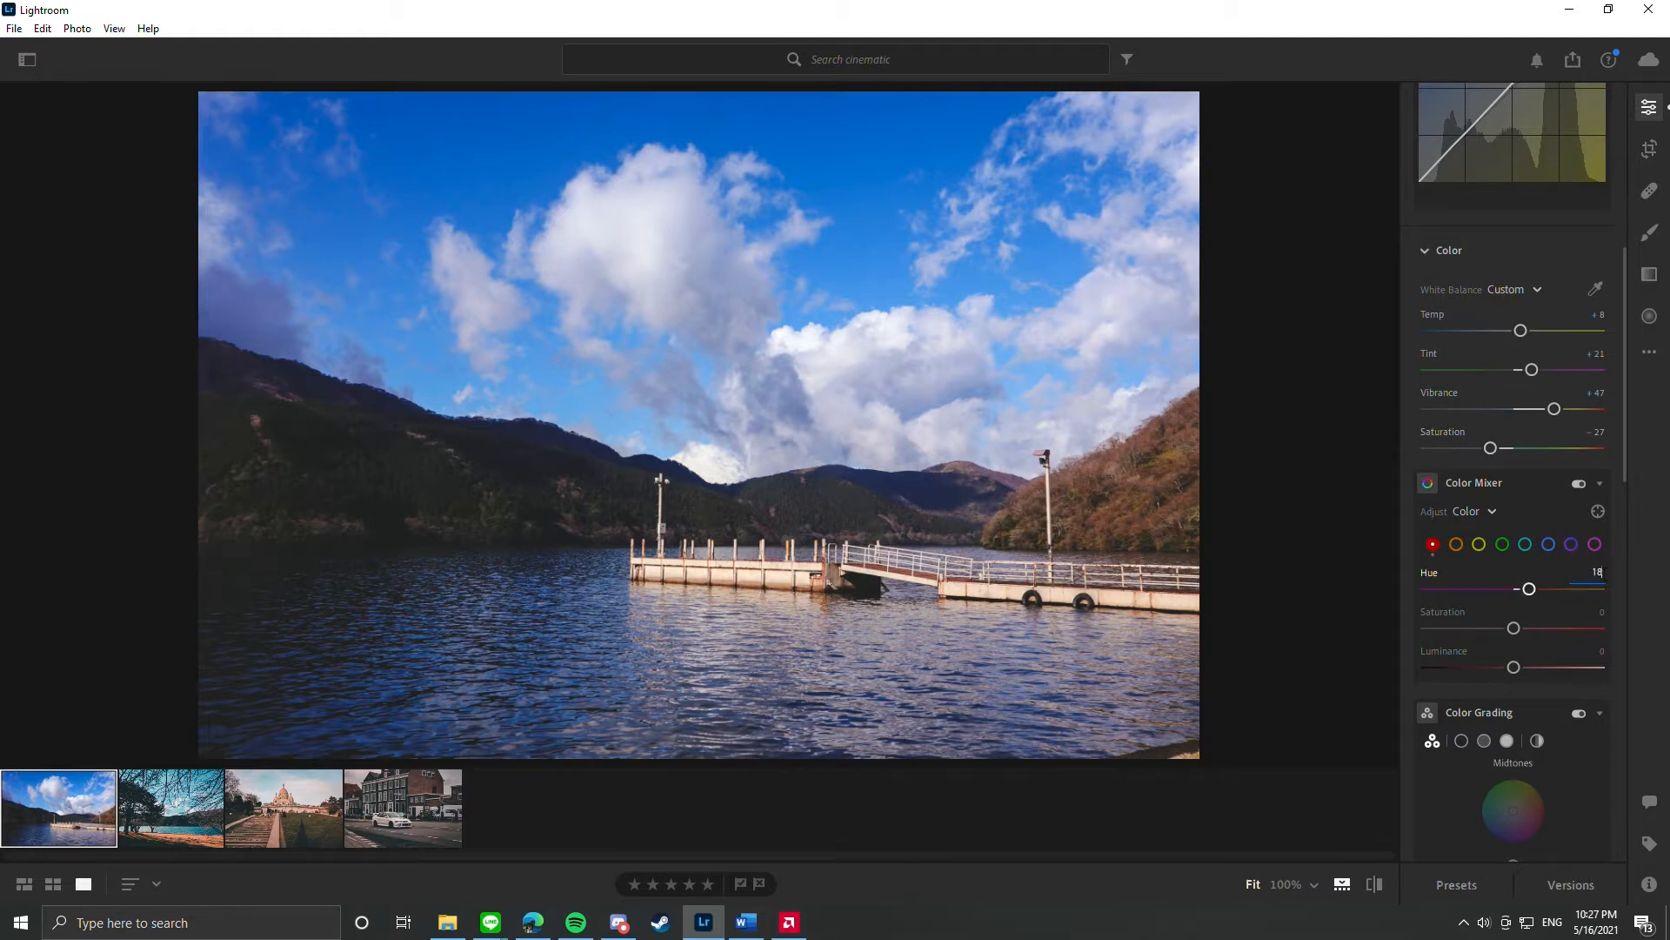
{"action": "left_click", "coordinate": [1598, 612]}
{"action": "left_click", "coordinate": [1598, 611]}
{"action": "type", "text": "-25"}
{"action": "left_click", "coordinate": [1597, 651]}
{"action": "type", "text": "-14"}
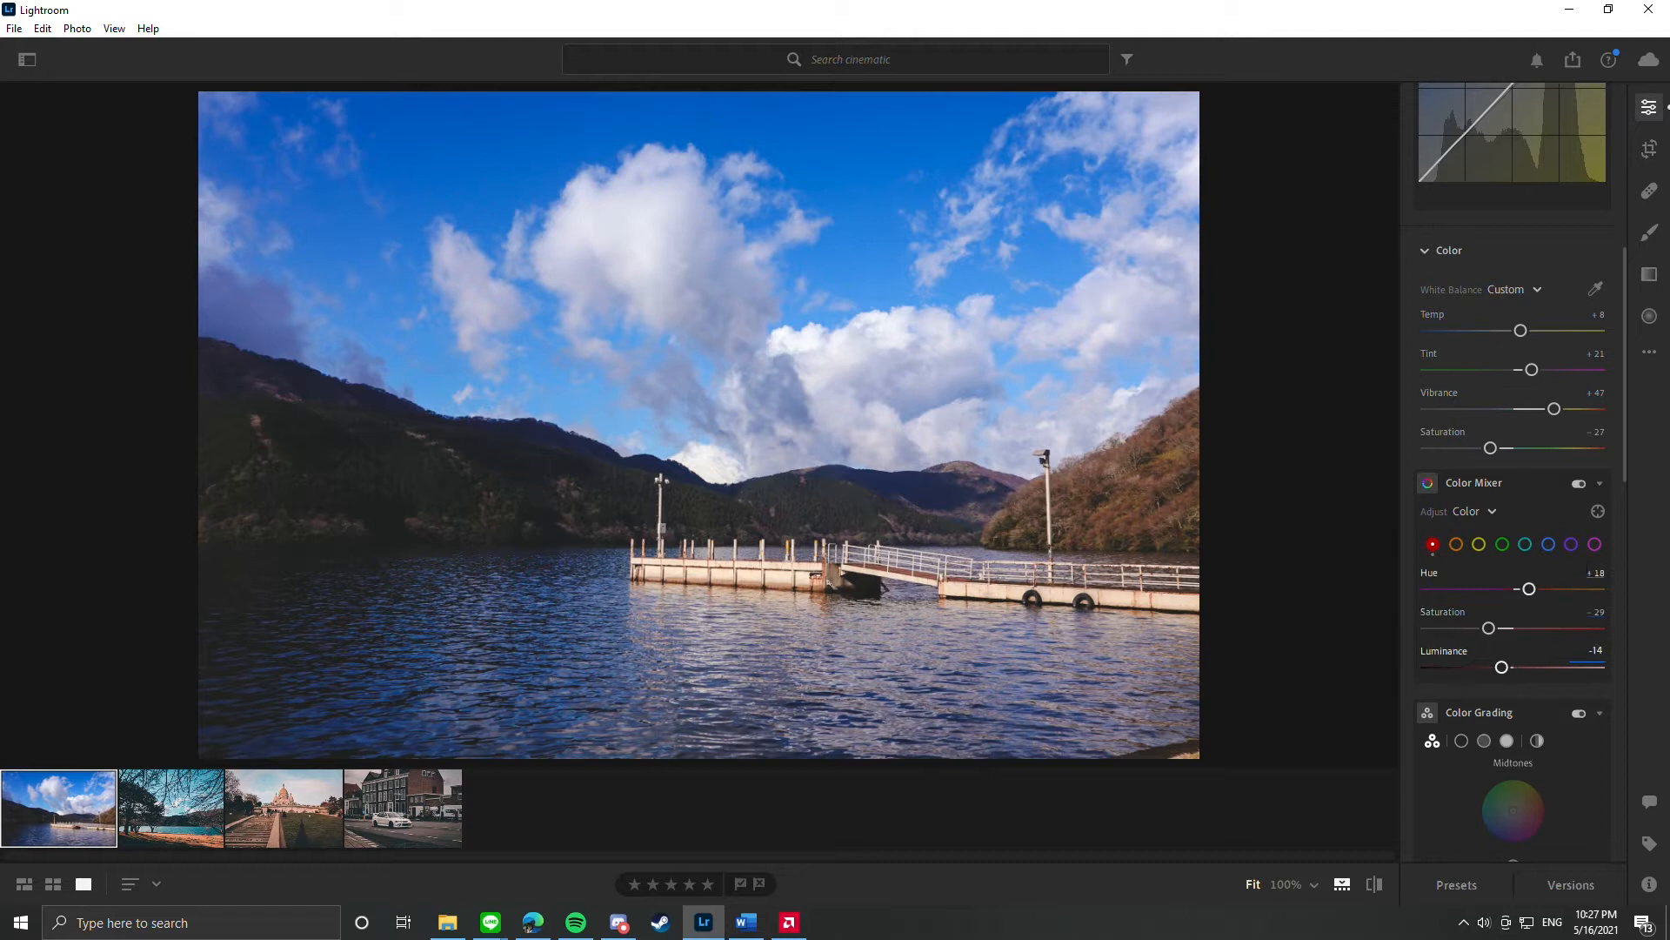
- Set the orange range in the Color Mixer to Saturation -14 and Luminance -10
{"action": "left_click", "coordinate": [1455, 544]}
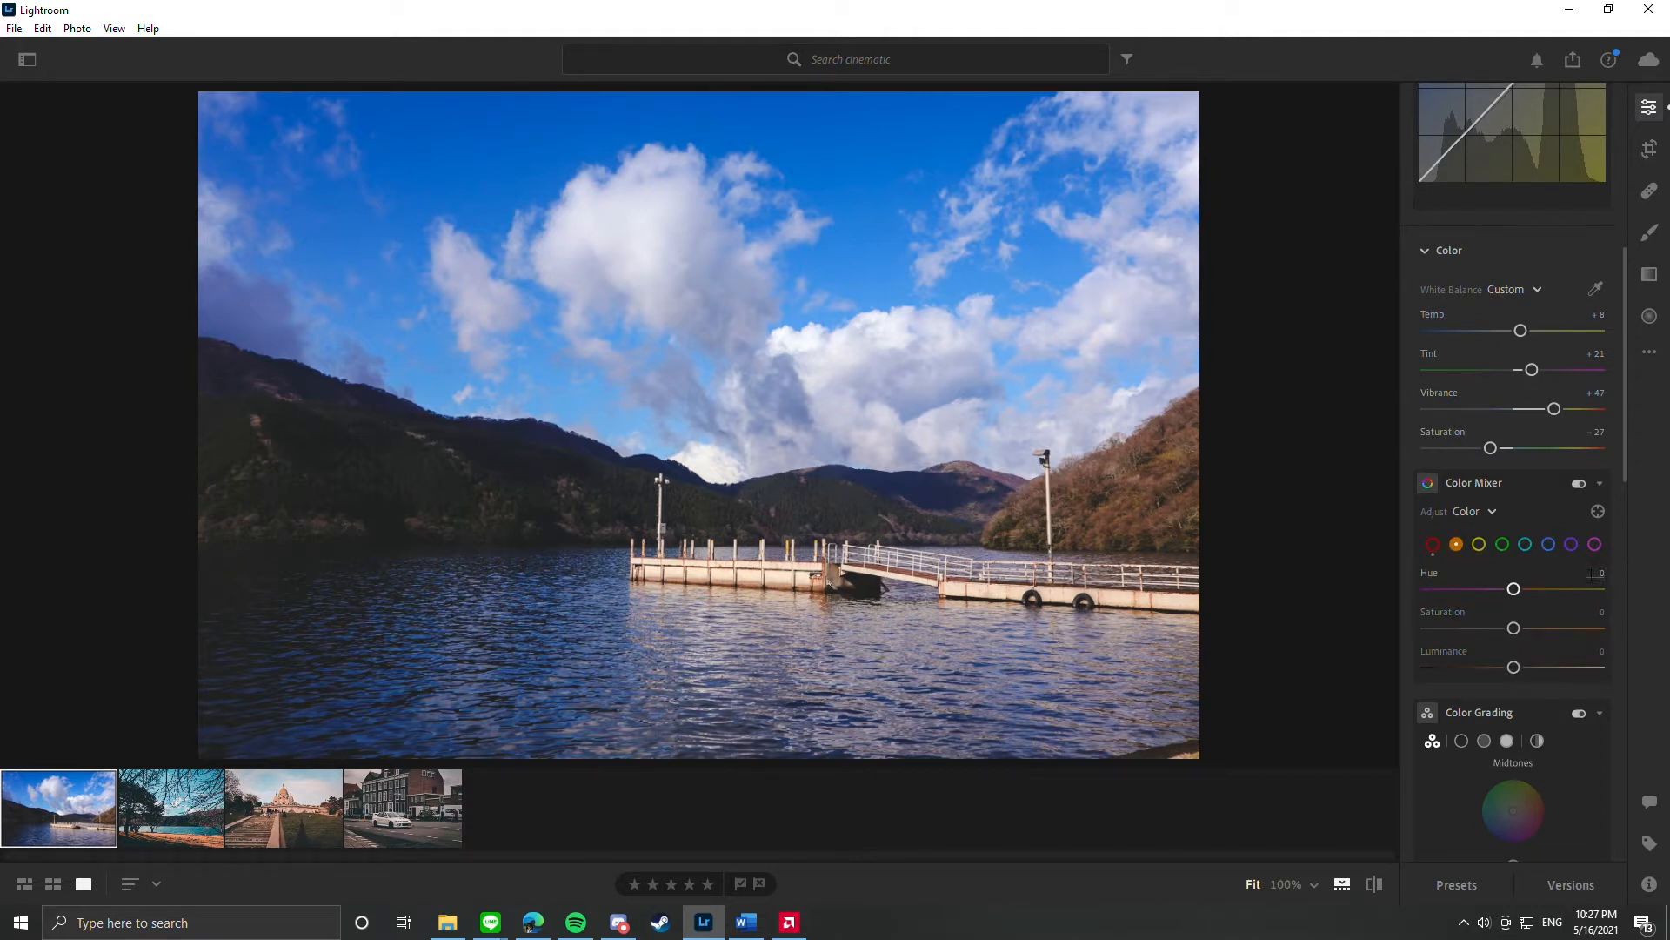
{"action": "left_click", "coordinate": [1598, 613]}
{"action": "type", "text": "-14"}
{"action": "key", "text": "Return"}
{"action": "left_click", "coordinate": [1599, 651]}
{"action": "type", "text": "-10"}
{"action": "key", "text": "Return"}
- Set the yellow range in the Color Mixer to Hue -100, Saturation -28 and Luminance -15
{"action": "left_click", "coordinate": [1477, 544]}
{"action": "left_click_drag", "start_coordinate": [1512, 589], "coordinate": [1427, 589]}
{"action": "left_click", "coordinate": [1599, 611]}
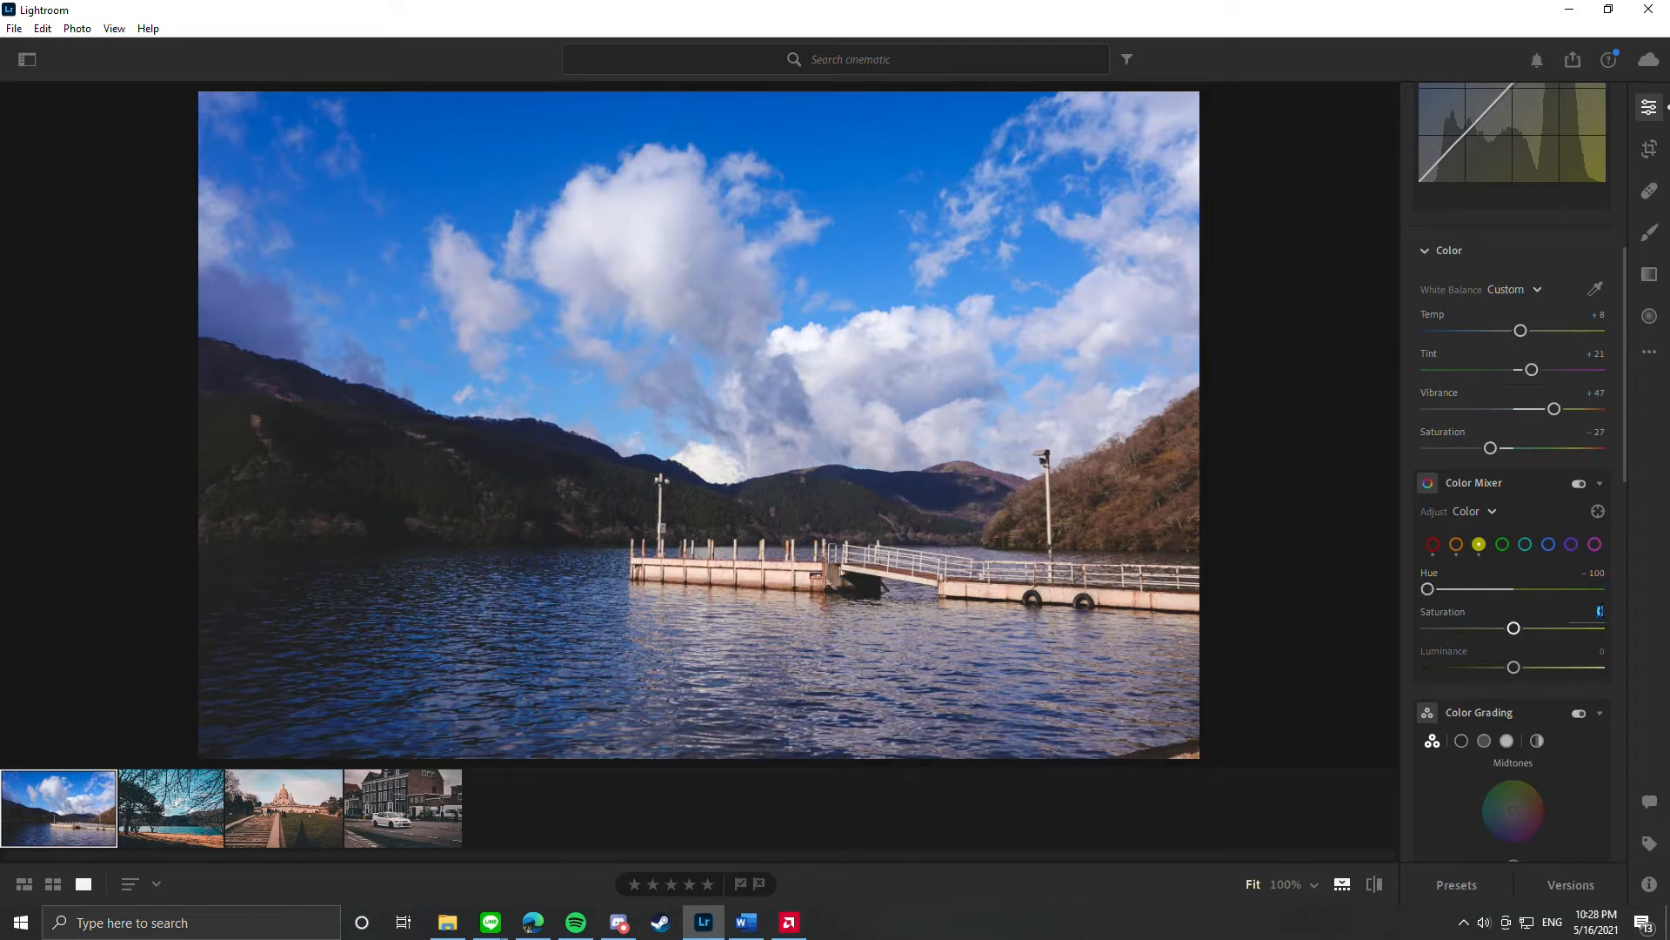
{"action": "type", "text": "-28"}
{"action": "left_click", "coordinate": [1601, 652]}
{"action": "type", "text": "-15"}
- Set the green range in the Color Mixer to Hue -29, Saturation -63 and Luminance +20
{"action": "left_click", "coordinate": [1501, 544]}
{"action": "type", "text": "- 29"}
{"action": "key", "text": "Tab"}
{"action": "key", "text": "BackSpace"}
{"action": "type", "text": "-63"}
{"action": "key", "text": "Tab"}
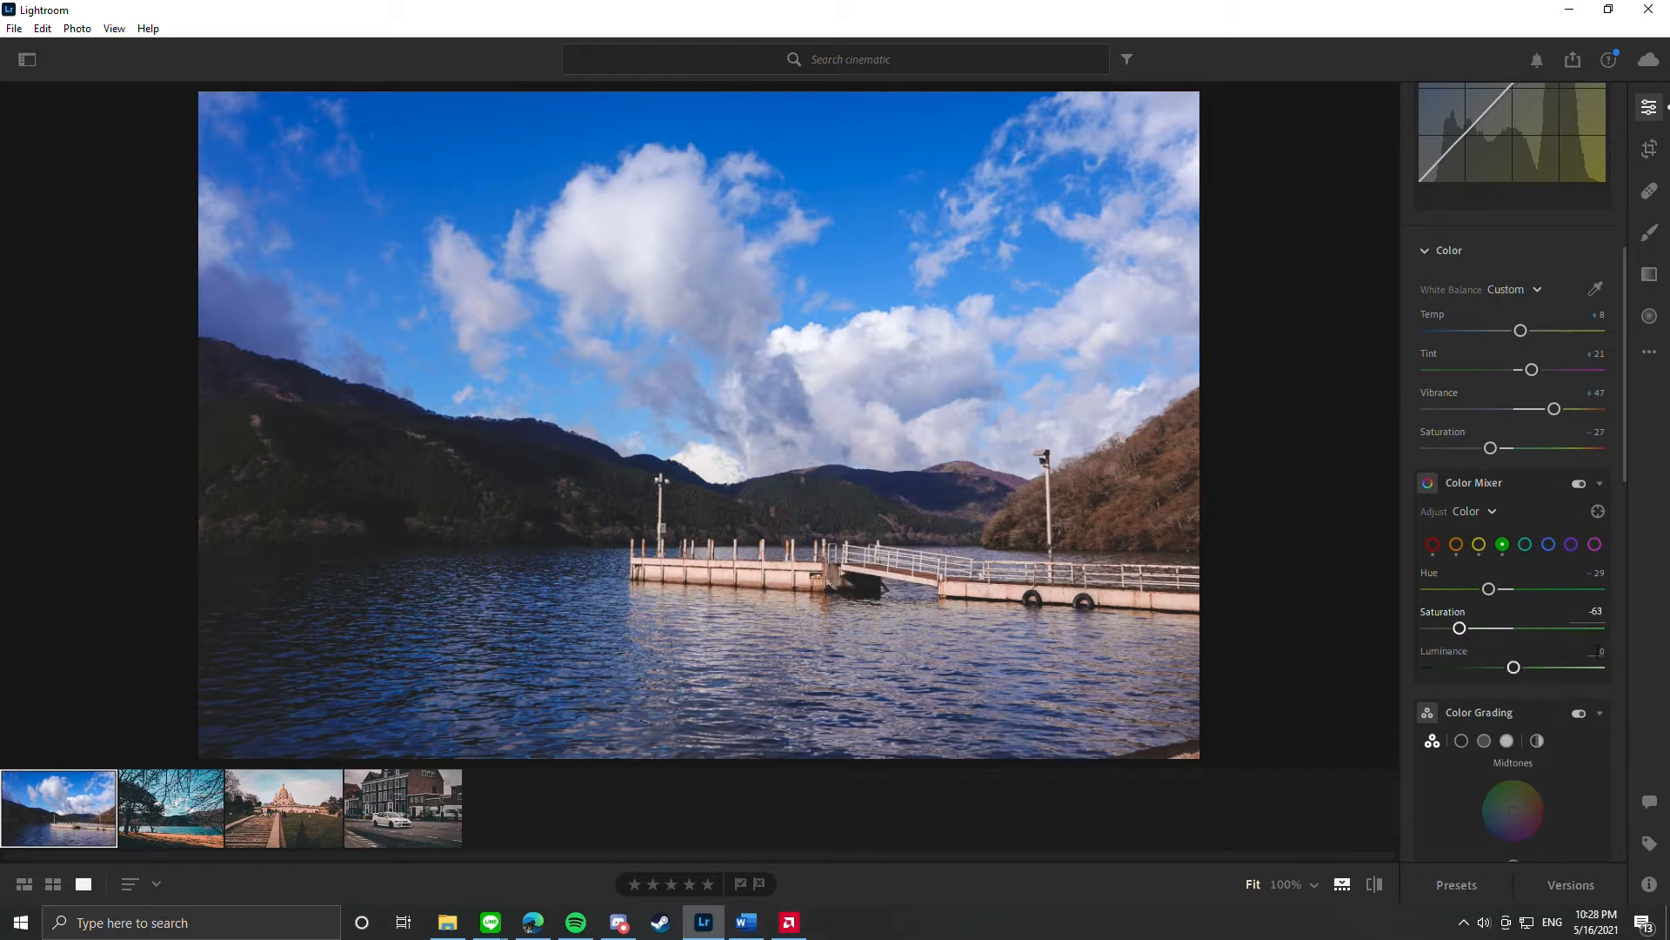
{"action": "left_click", "coordinate": [1599, 650]}
{"action": "type", "text": "20"}
- Shift the aqua range's hue strongly toward blue in the Color Mixer and set its Saturation to -21
{"action": "left_click", "coordinate": [1524, 542]}
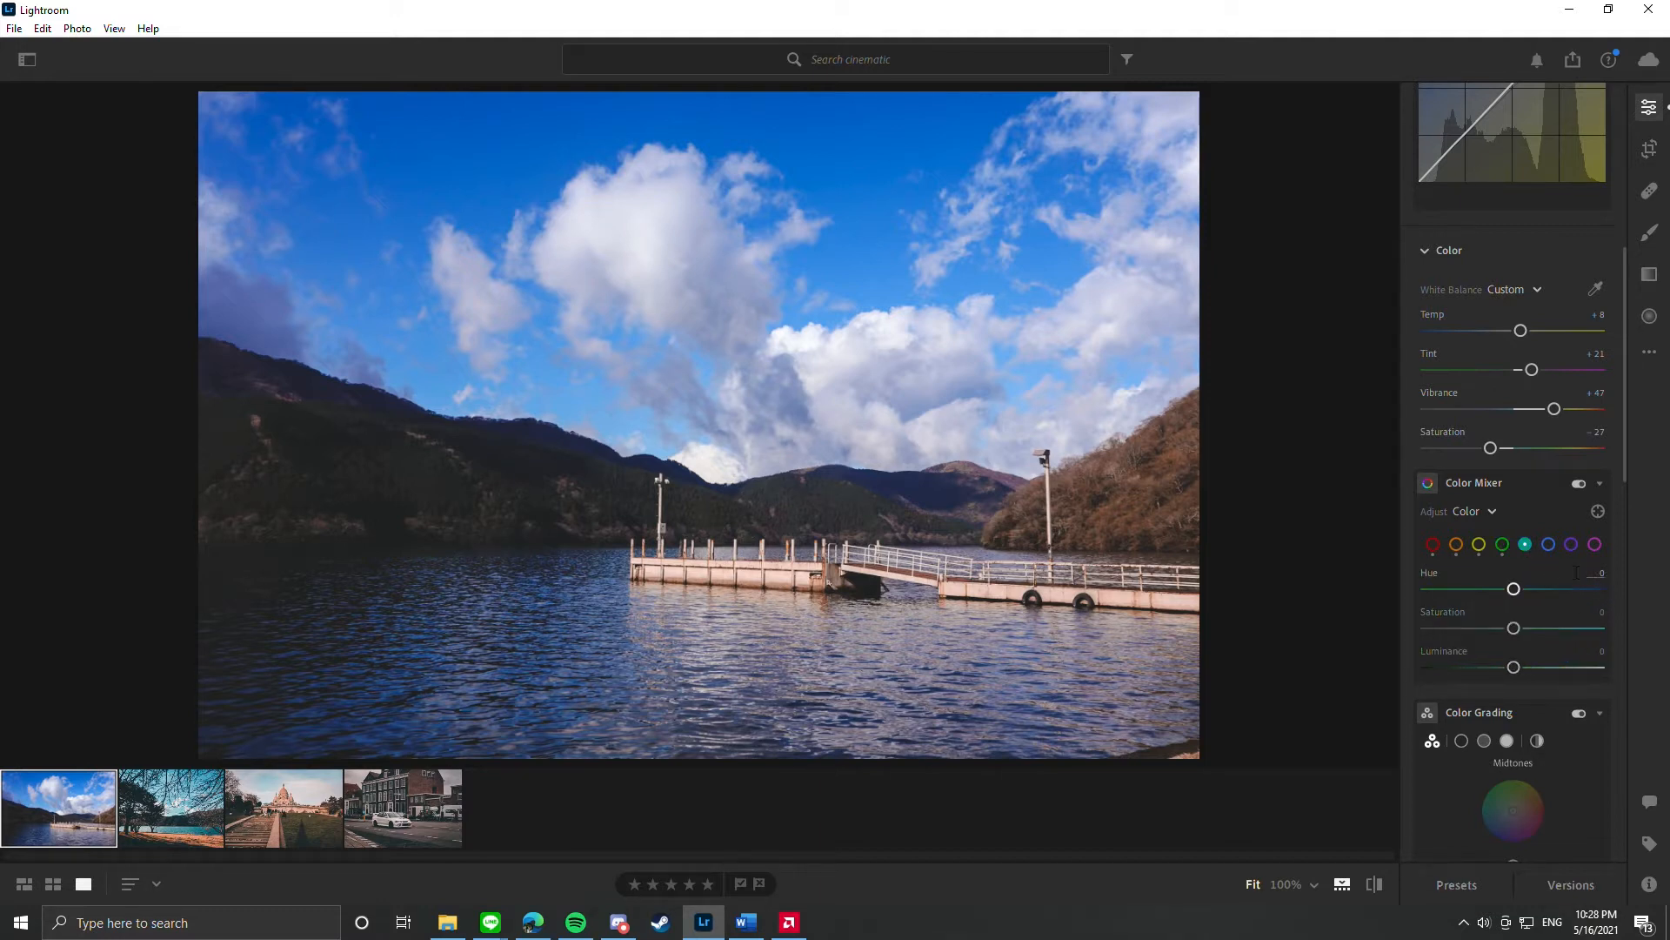
{"action": "left_click_drag", "start_coordinate": [1515, 590], "coordinate": [1587, 595]}
{"action": "left_click", "coordinate": [1597, 612]}
{"action": "type", "text": "-21"}
- Set the blue range in the Color Mixer to Hue -36, Saturation -28 and Luminance +23
{"action": "left_click", "coordinate": [1548, 543]}
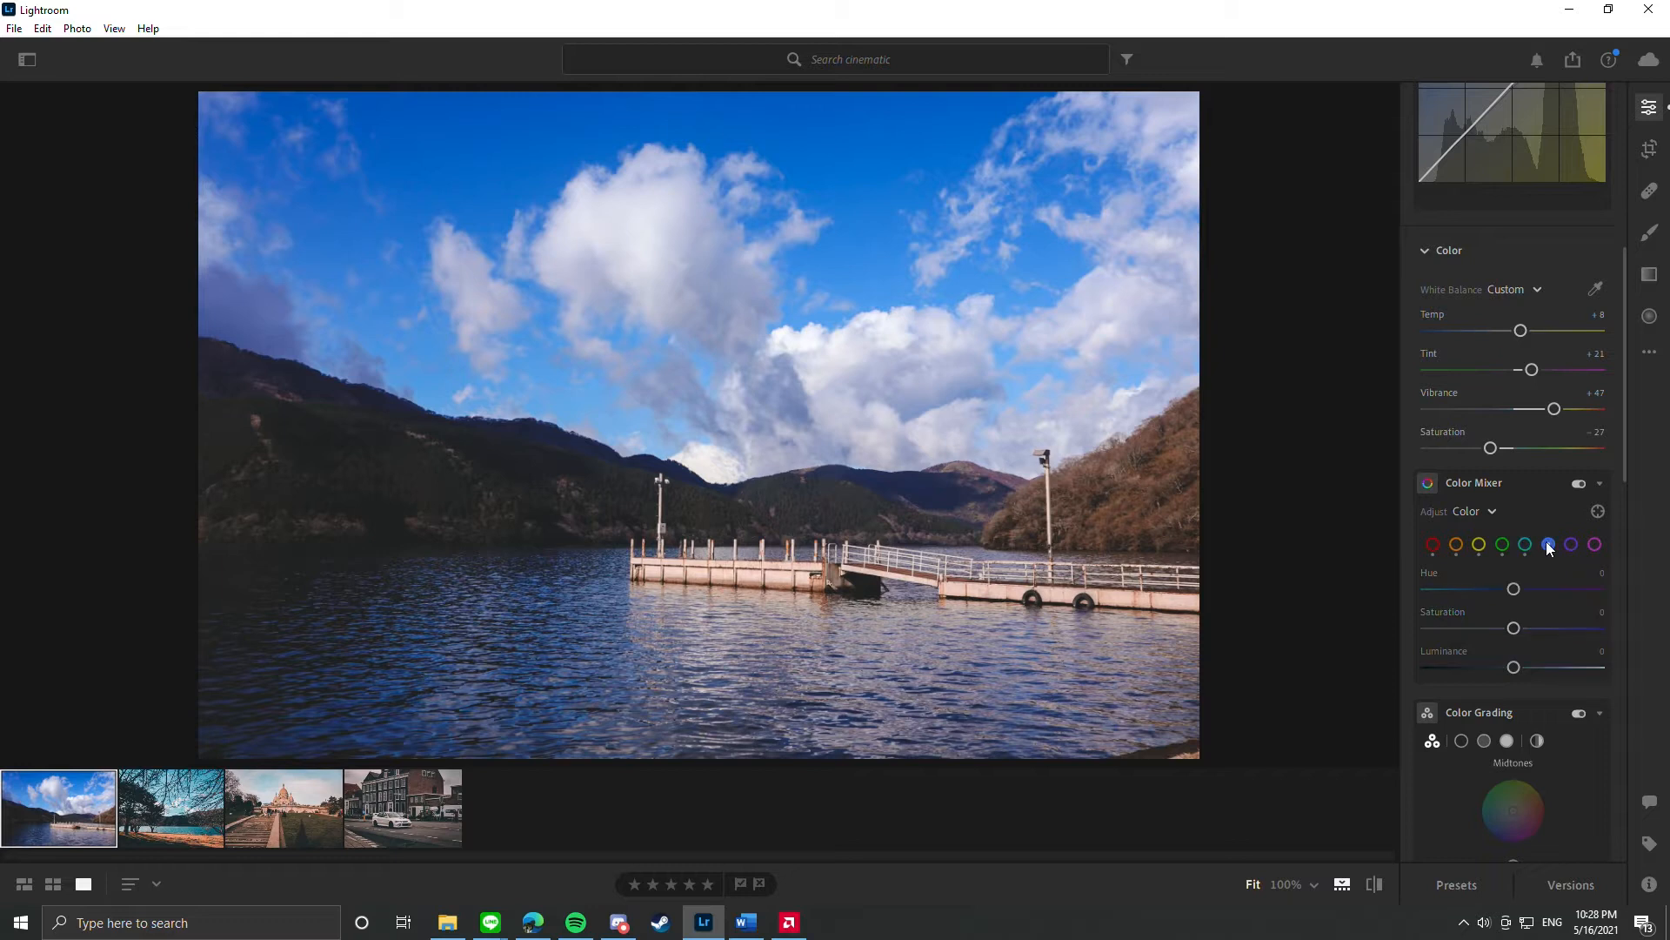
{"action": "left_click", "coordinate": [1601, 572]}
{"action": "type", "text": "-36"}
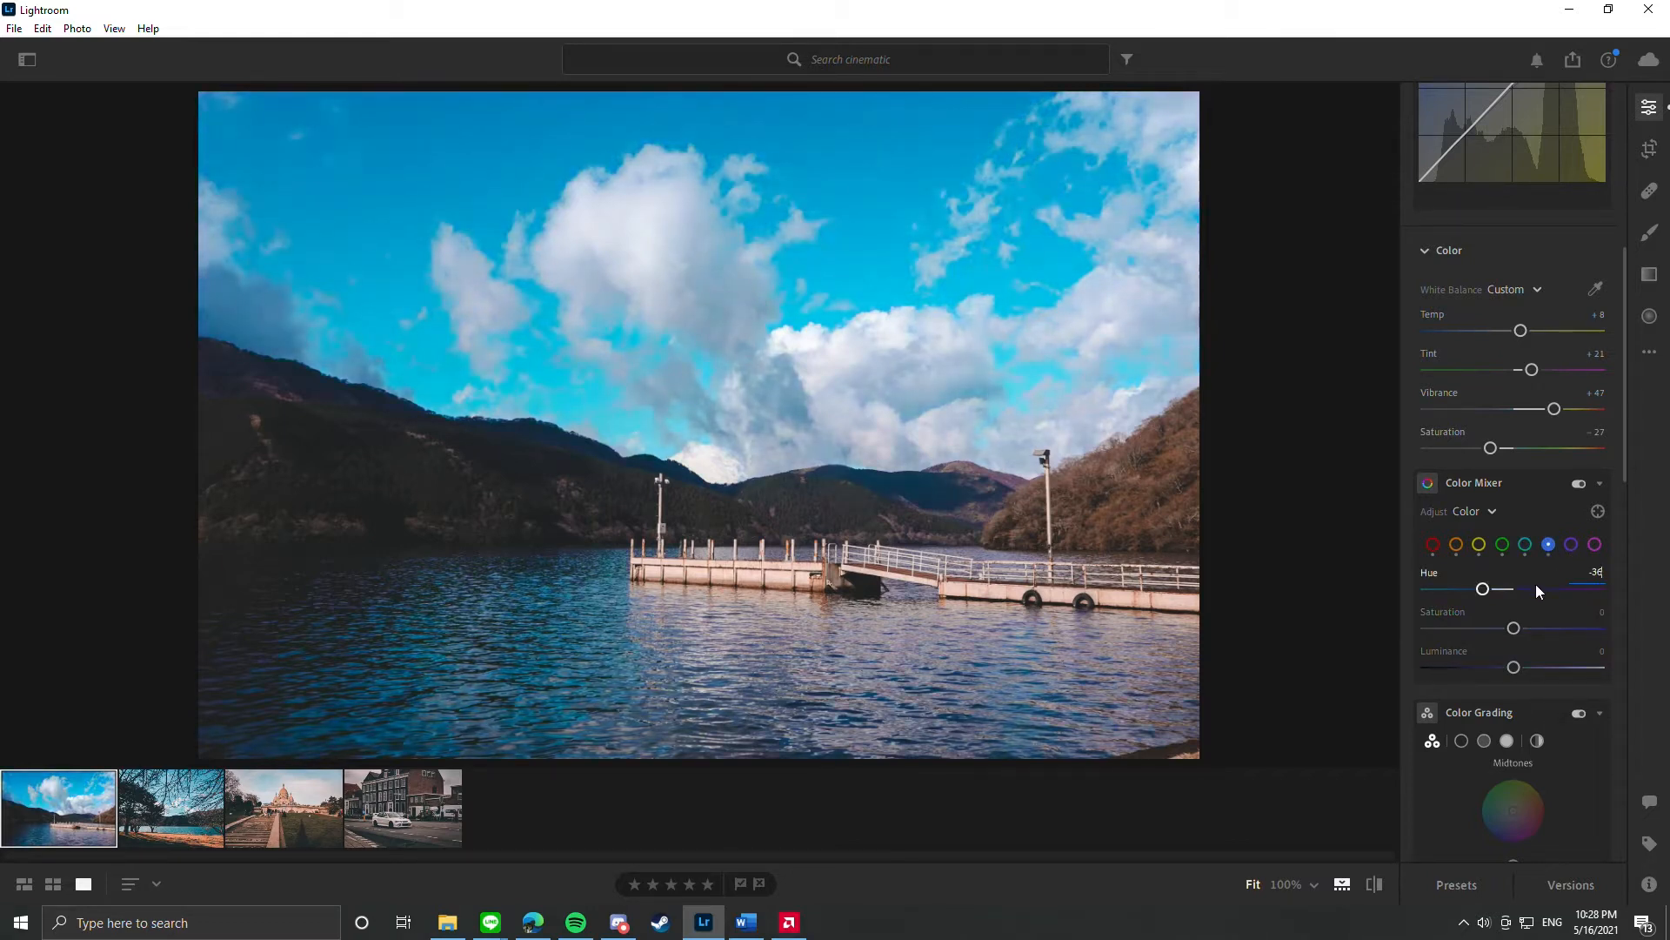
{"action": "left_click", "coordinate": [1600, 610]}
{"action": "key", "text": "BackSpace"}
{"action": "type", "text": "-28"}
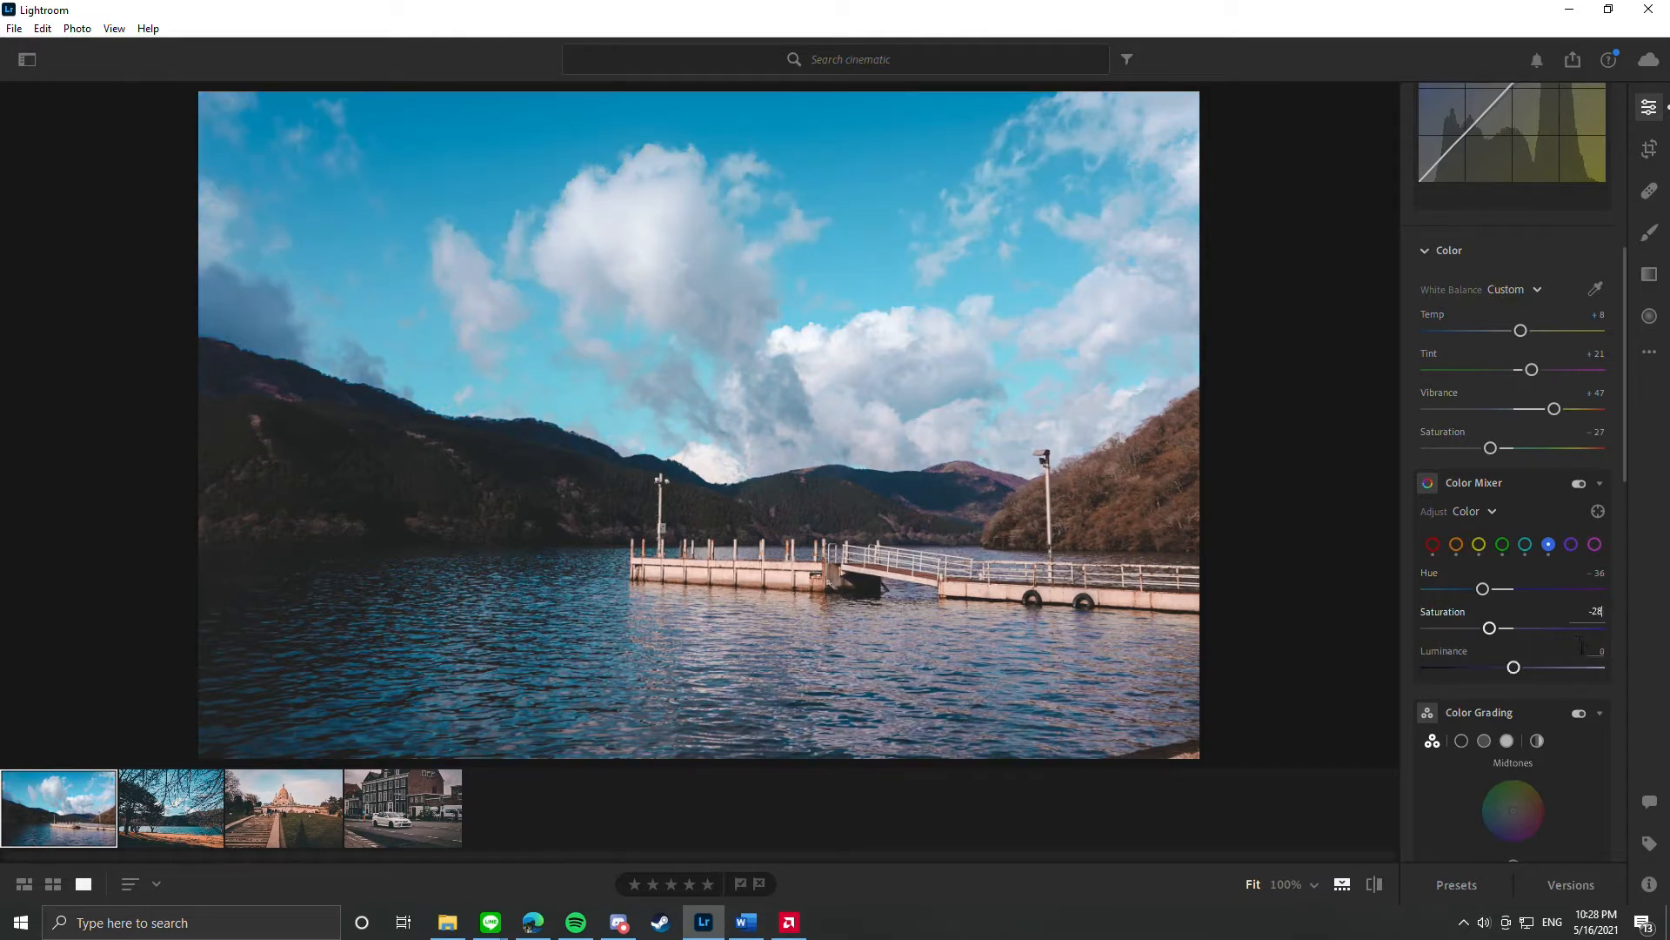
{"action": "left_click", "coordinate": [1601, 651]}
{"action": "type", "text": "20"}
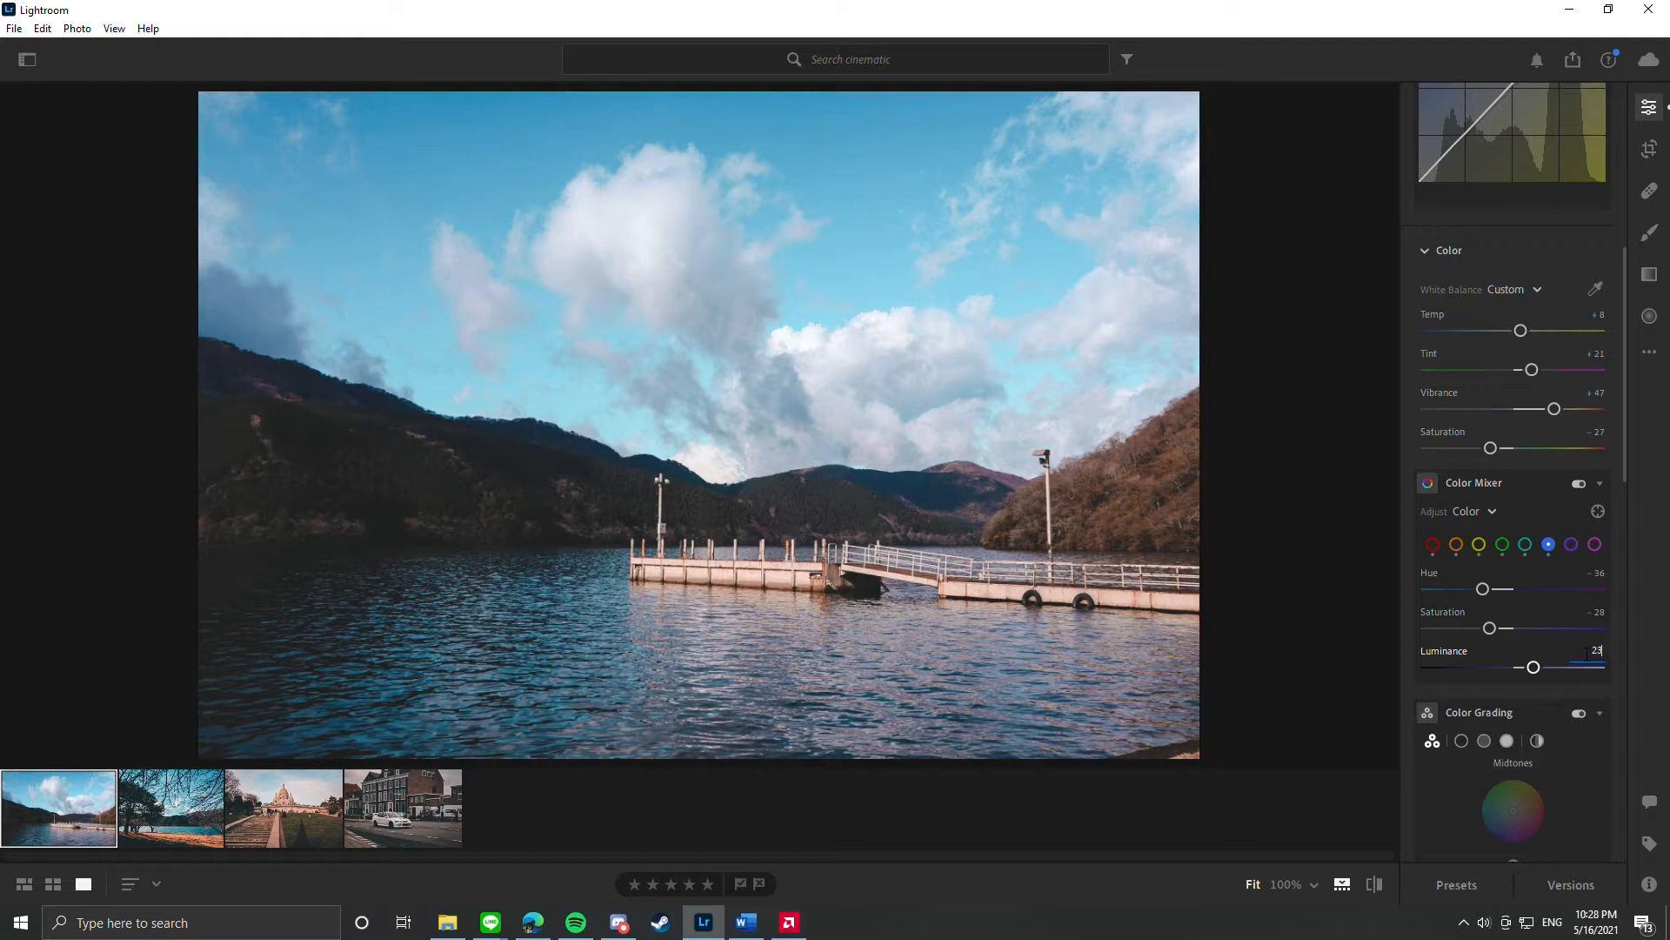
- Set the purple range in the Color Mixer to Hue -51, Saturation -69 and Luminance -32
{"action": "left_click", "coordinate": [1573, 545]}
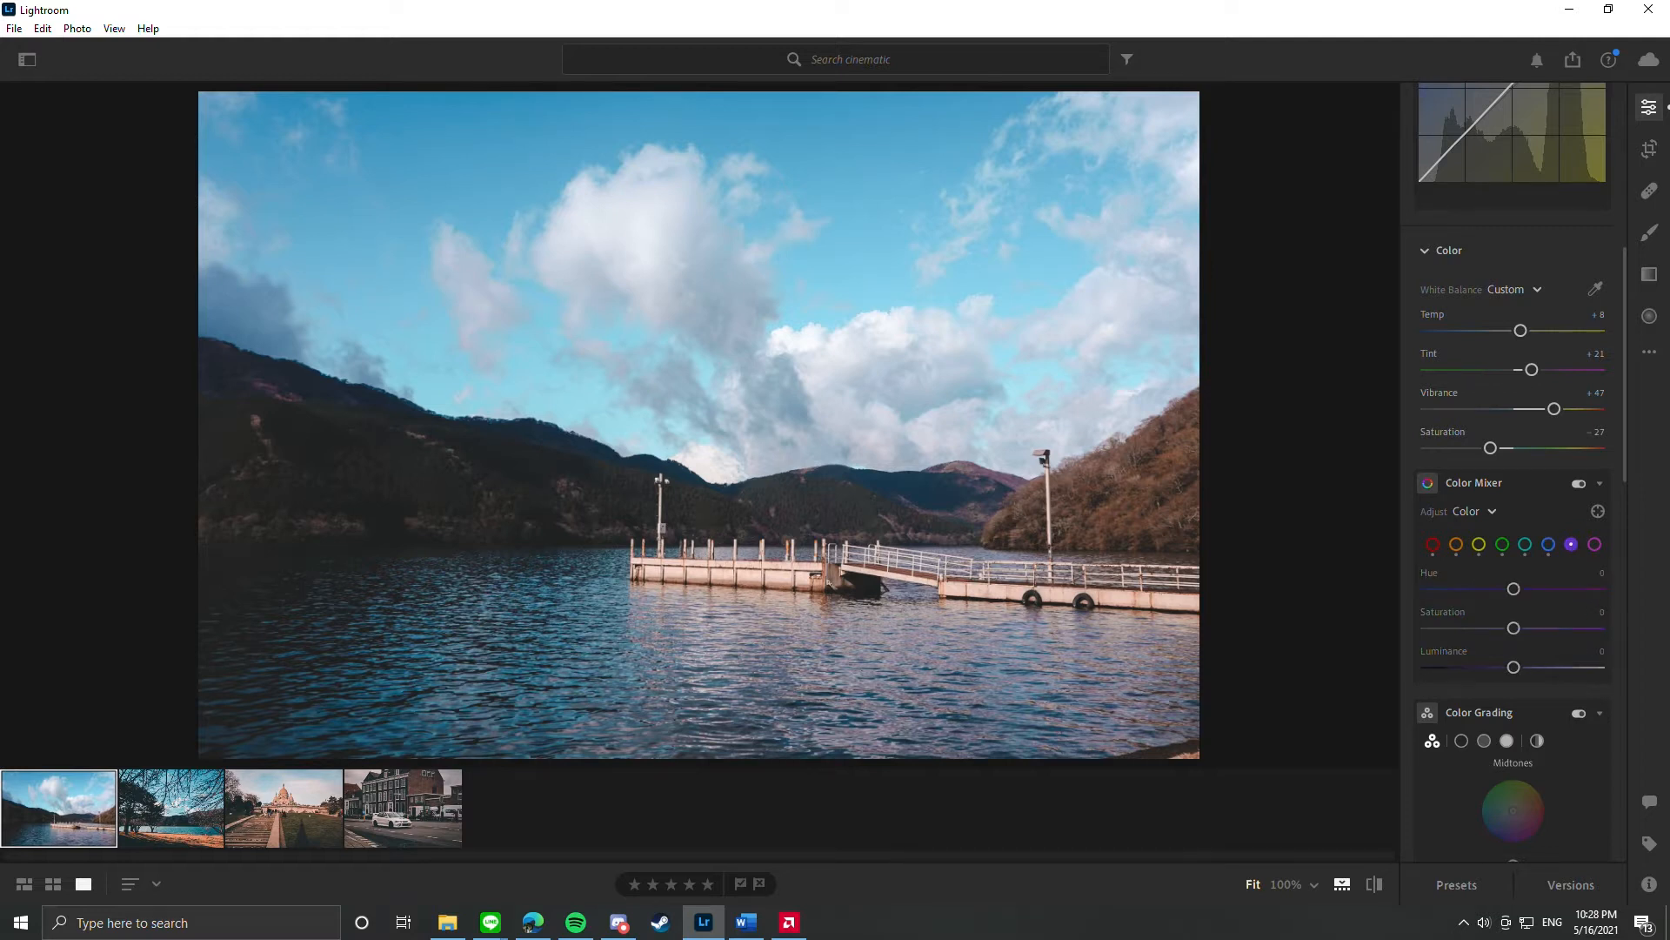
{"action": "left_click", "coordinate": [1599, 573]}
{"action": "key", "text": "BackSpace"}
{"action": "type", "text": "-51"}
{"action": "left_click", "coordinate": [1600, 611]}
{"action": "key", "text": "BackSpace"}
{"action": "type", "text": "-69"}
{"action": "key", "text": "Return"}
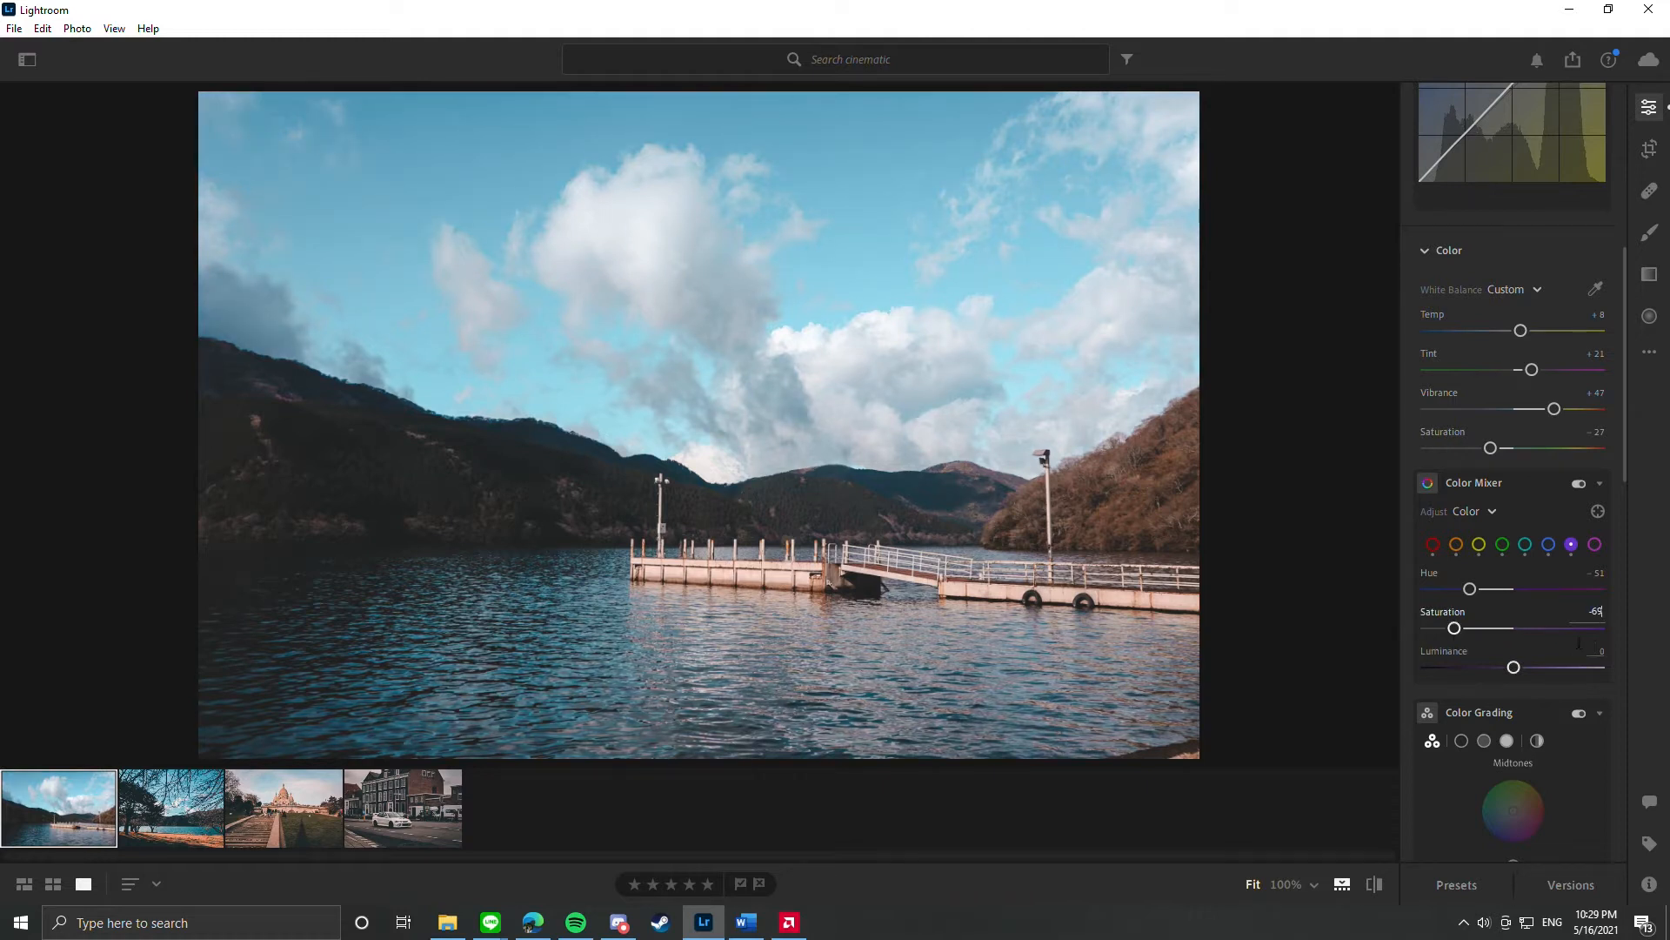
{"action": "left_click", "coordinate": [1599, 651]}
{"action": "type", "text": "-32"}
{"action": "key", "text": "Return"}
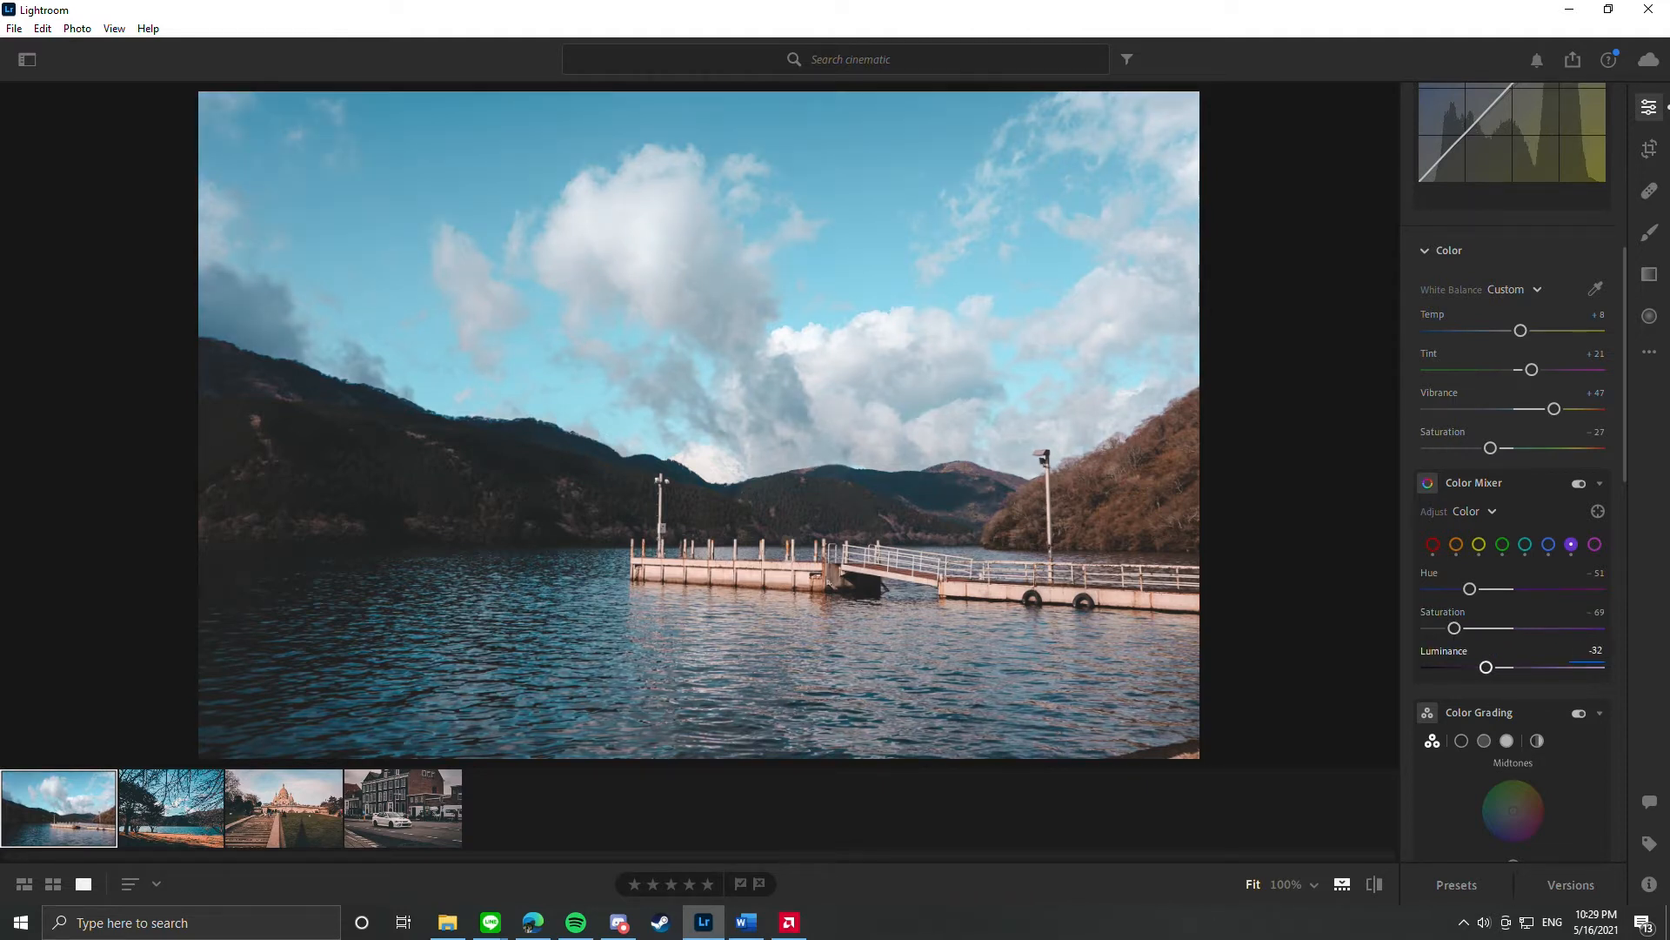
{"action": "left_click", "coordinate": [1595, 545]}
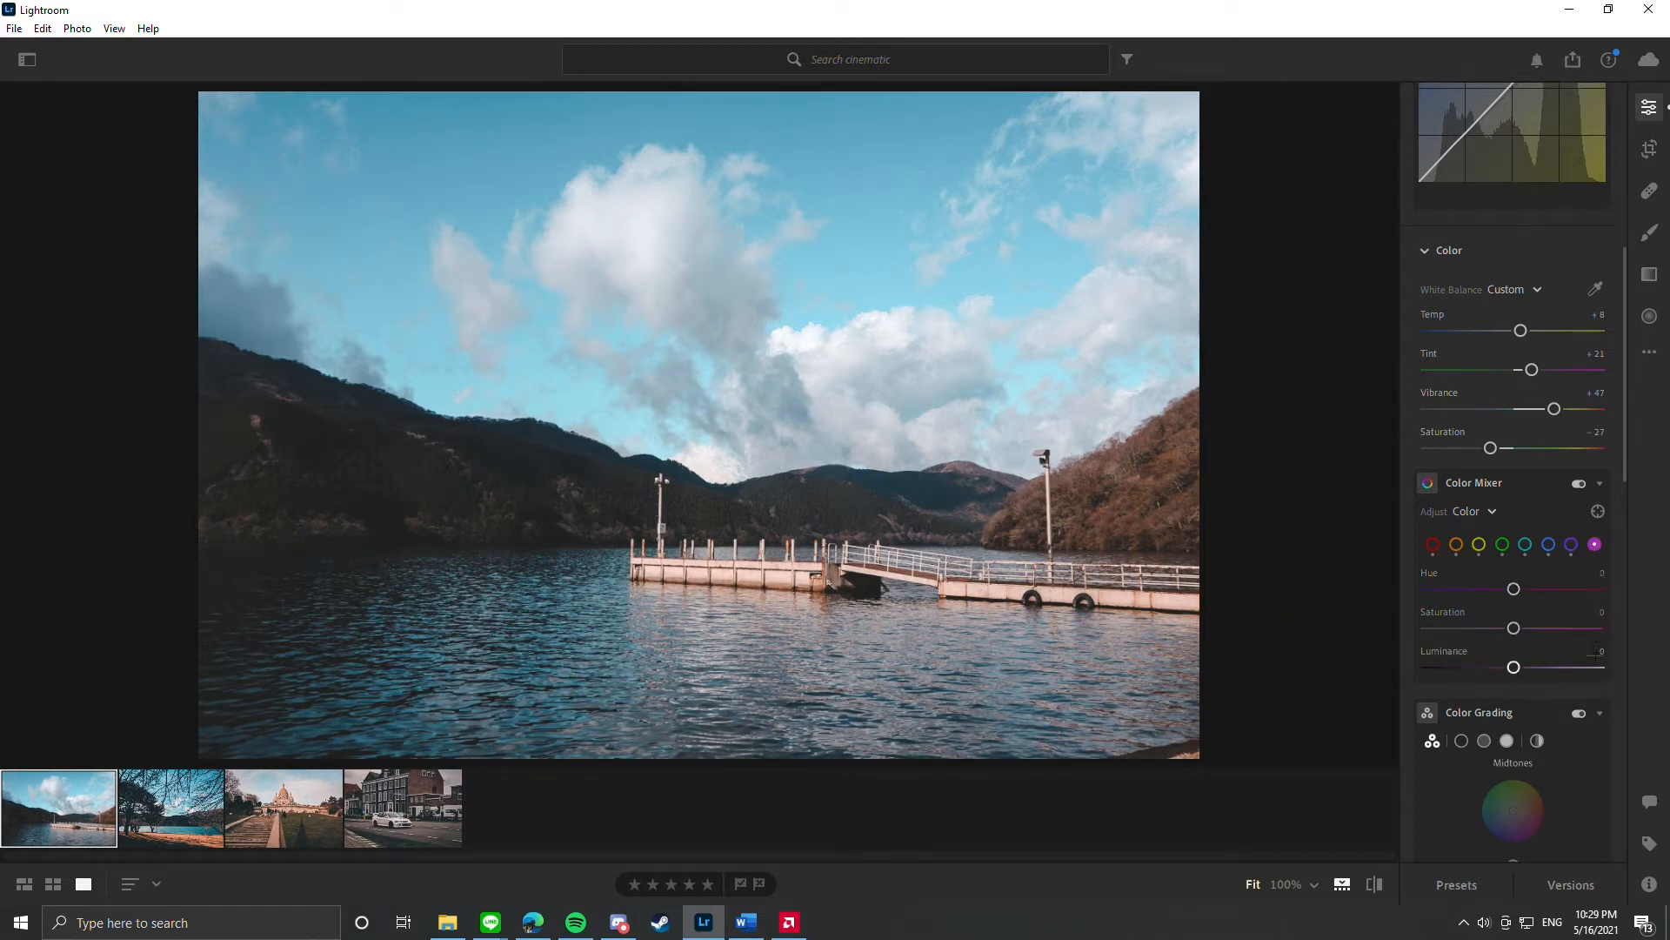
- Grade the highlights with a slight orange tint and the shadows with a slight blue tint, with the grading Balance at +17
{"action": "scroll", "coordinate": [1489, 642], "scroll_direction": "down", "scroll_amount": 6}
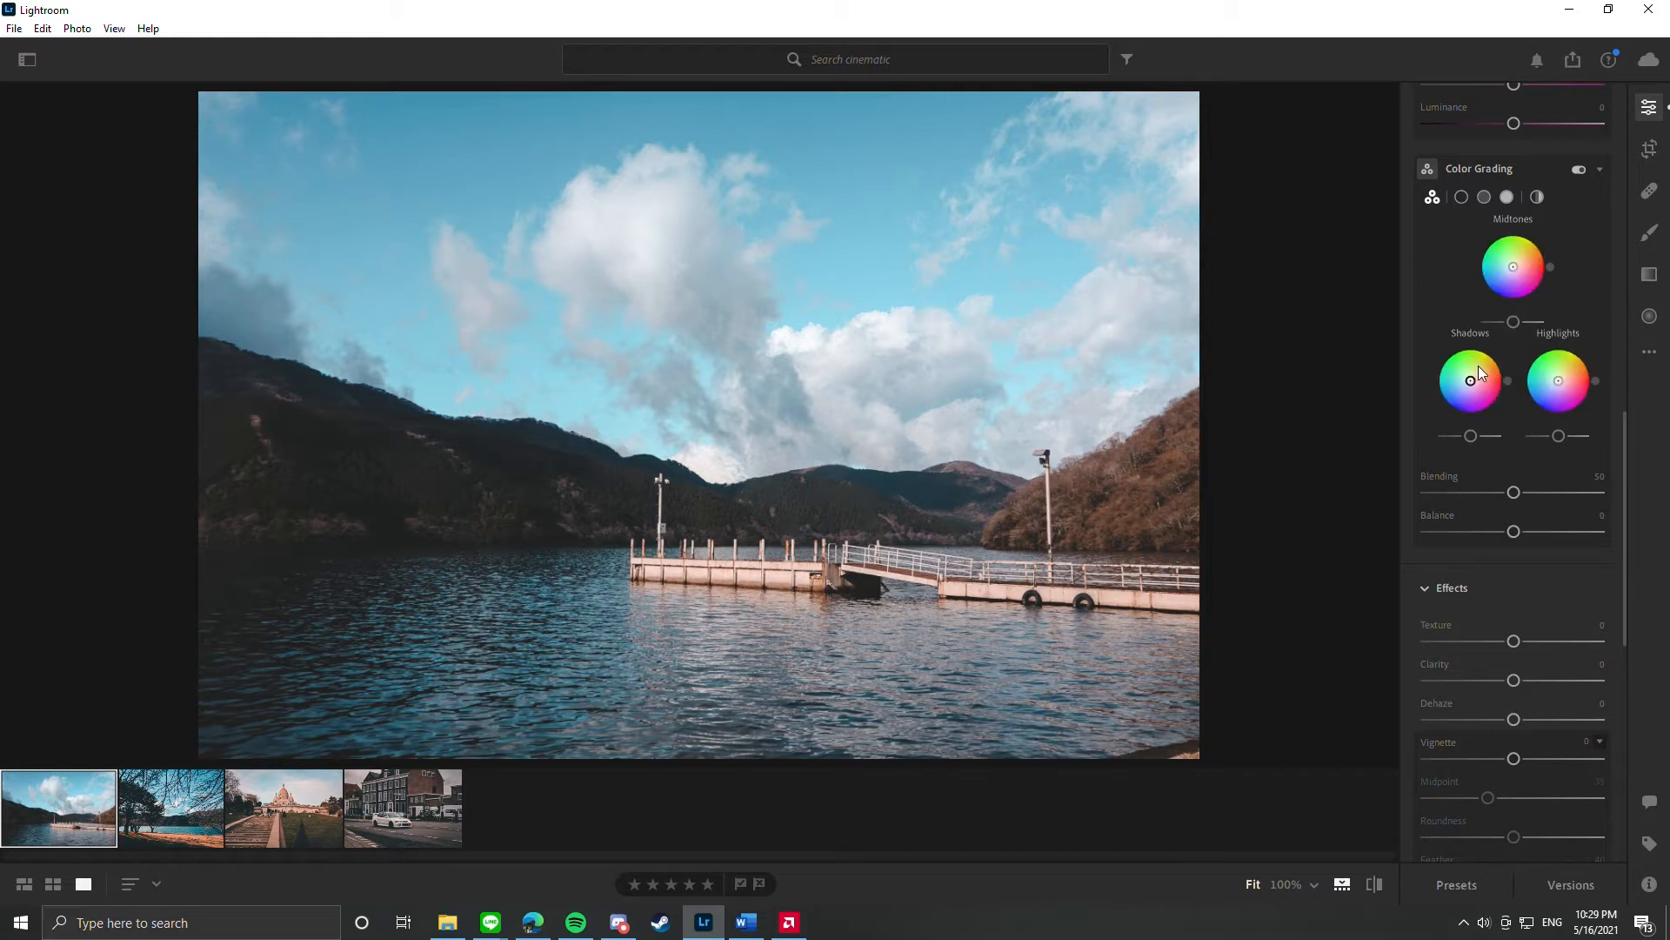
{"action": "mouse_move", "coordinate": [1470, 370]}
{"action": "mouse_move", "coordinate": [1596, 382]}
{"action": "left_click_drag", "start_coordinate": [1594, 360], "coordinate": [1564, 377]}
{"action": "left_click_drag", "start_coordinate": [1564, 377], "coordinate": [1563, 379]}
{"action": "left_click_drag", "start_coordinate": [1426, 380], "coordinate": [1442, 400]}
{"action": "left_click_drag", "start_coordinate": [1470, 381], "coordinate": [1467, 382]}
{"action": "mouse_move", "coordinate": [1440, 400]}
{"action": "left_click_drag", "start_coordinate": [1472, 385], "coordinate": [1467, 388]}
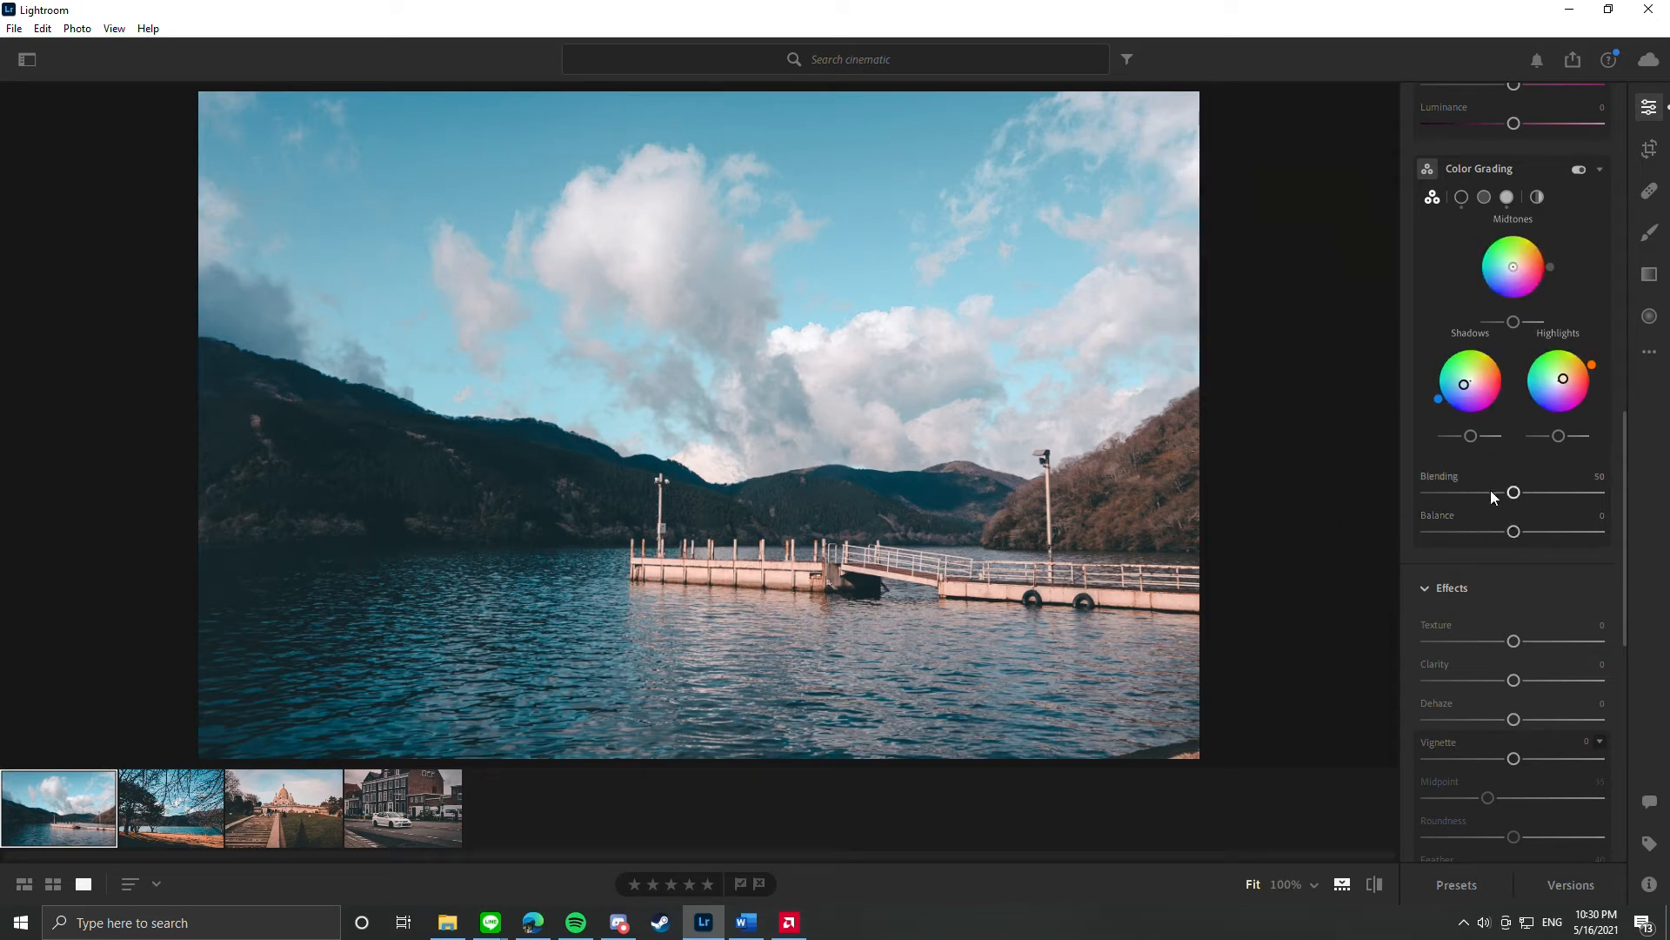
{"action": "left_click", "coordinate": [1603, 516]}
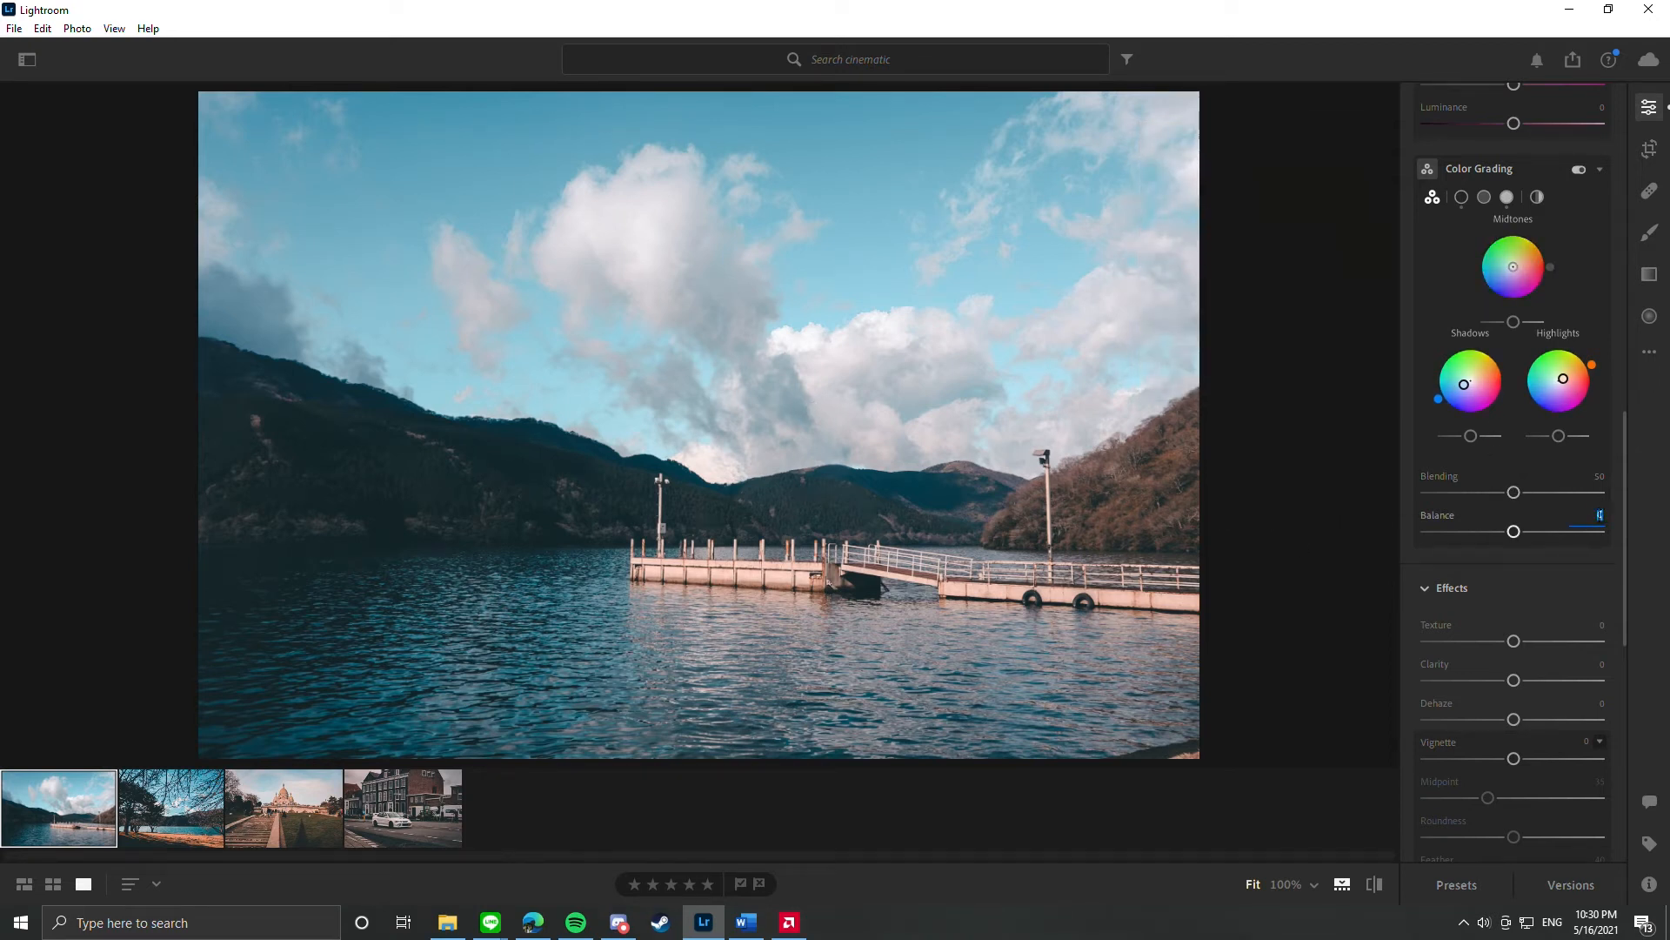
{"action": "type", "text": "17"}
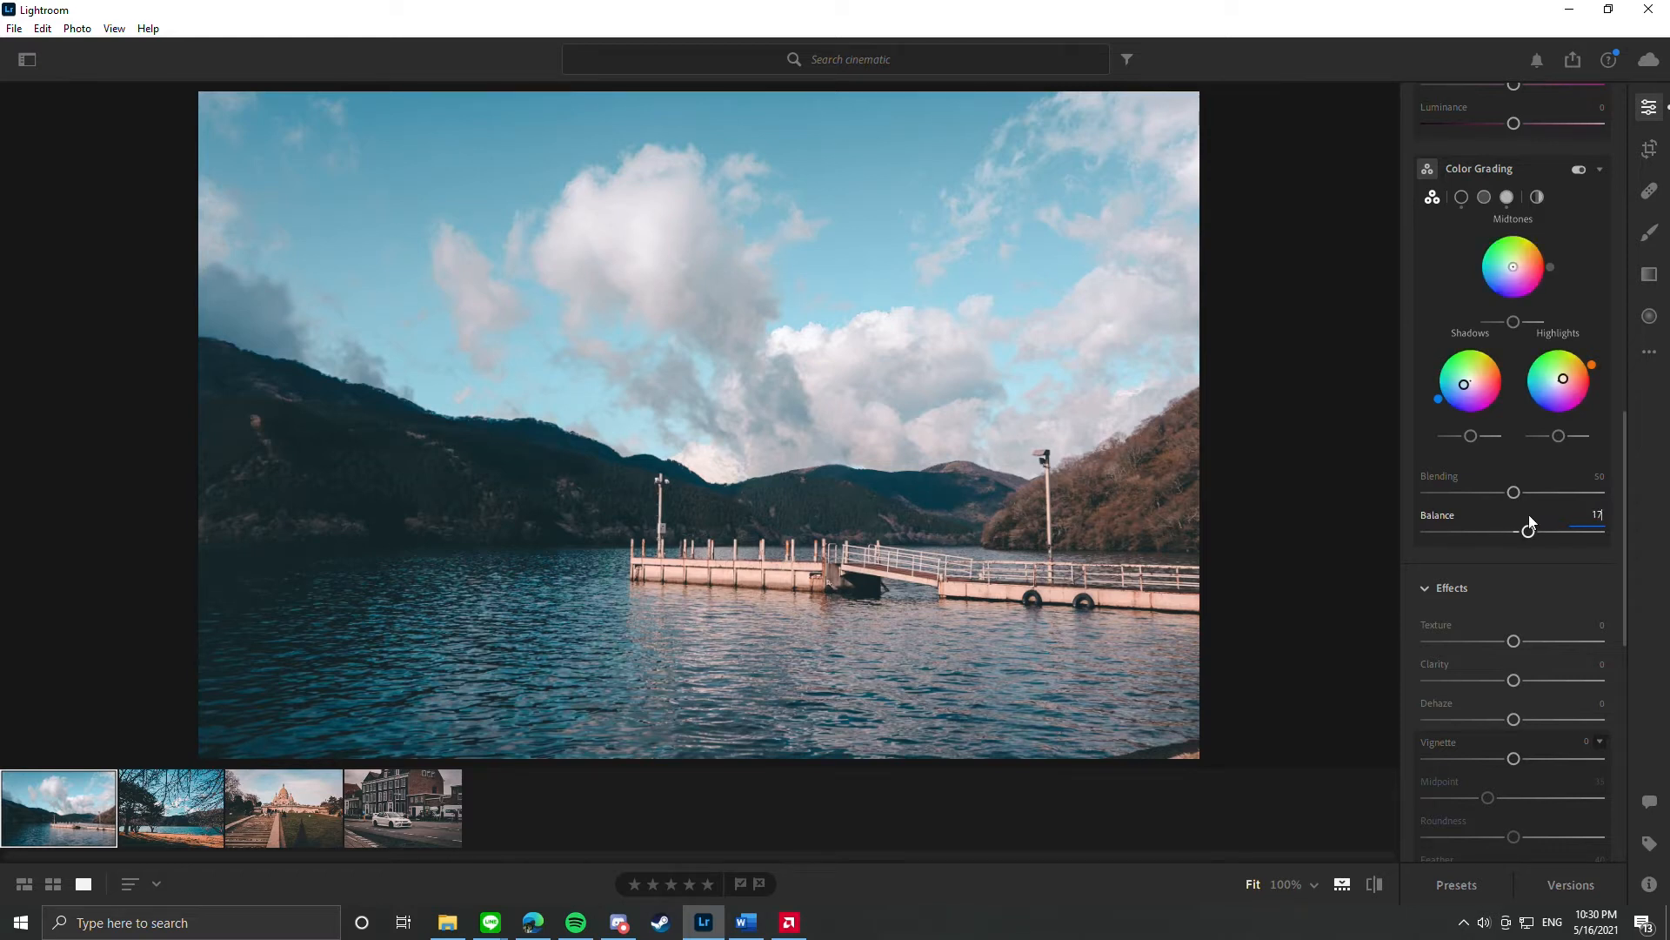
- Set the effects to Texture +26, Dehaze +38 and Vignette -12
{"action": "scroll", "coordinate": [1444, 555], "scroll_direction": "down", "scroll_amount": 4}
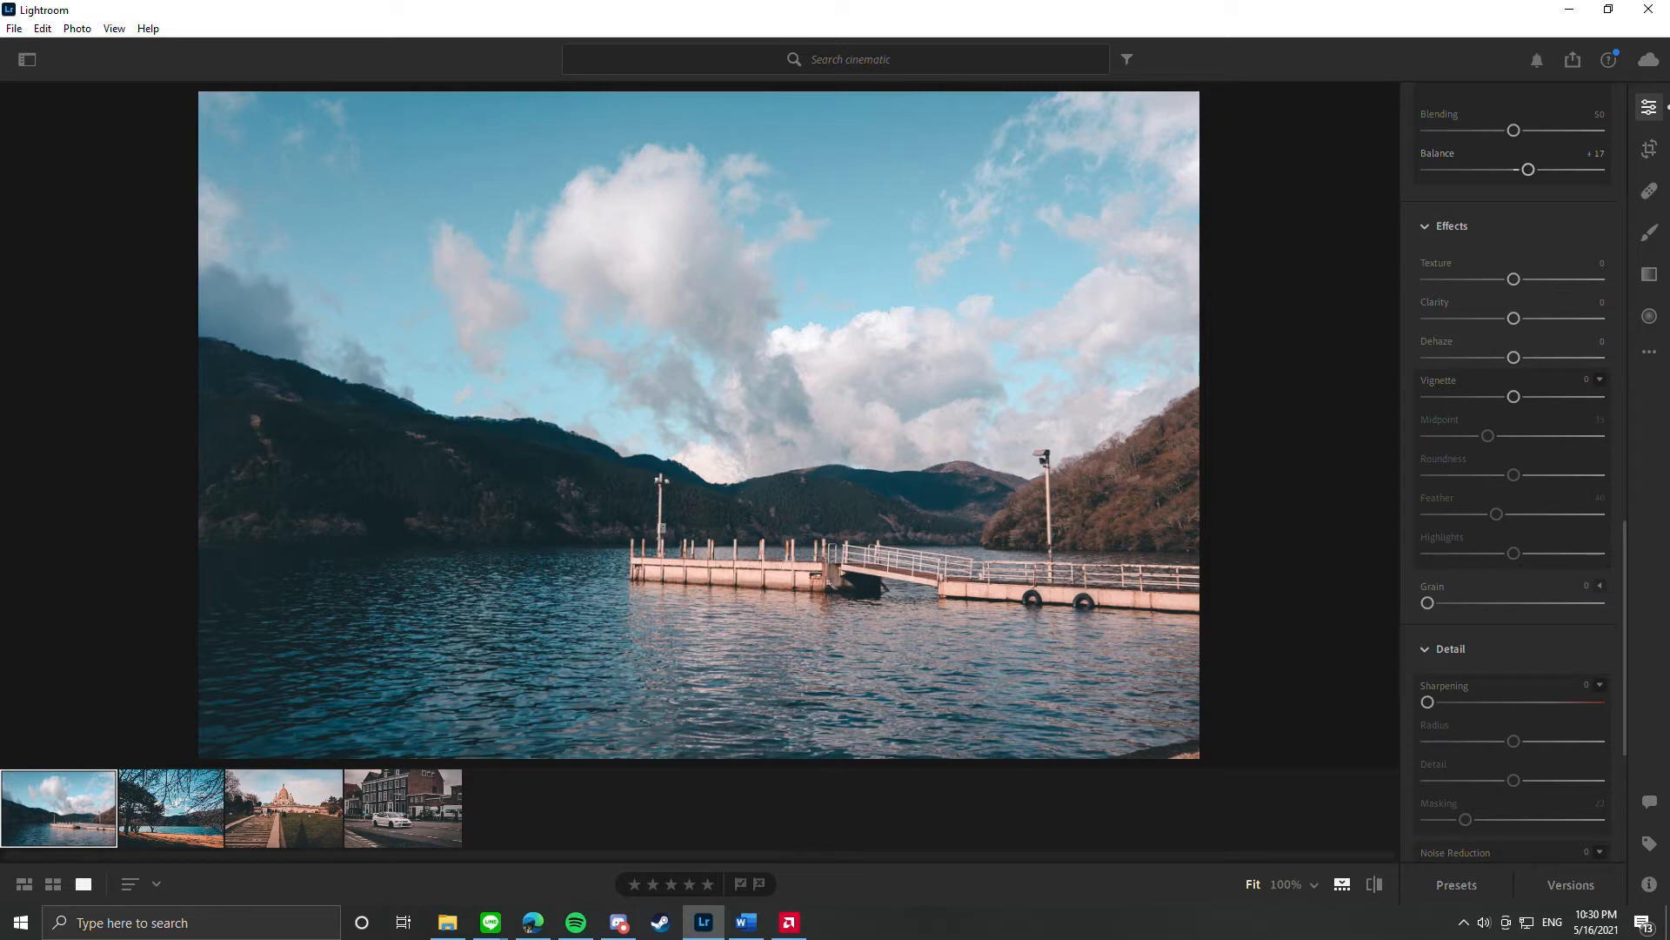
{"action": "left_click", "coordinate": [1600, 263]}
{"action": "type", "text": "26"}
{"action": "left_click", "coordinate": [1598, 339]}
{"action": "type", "text": "38"}
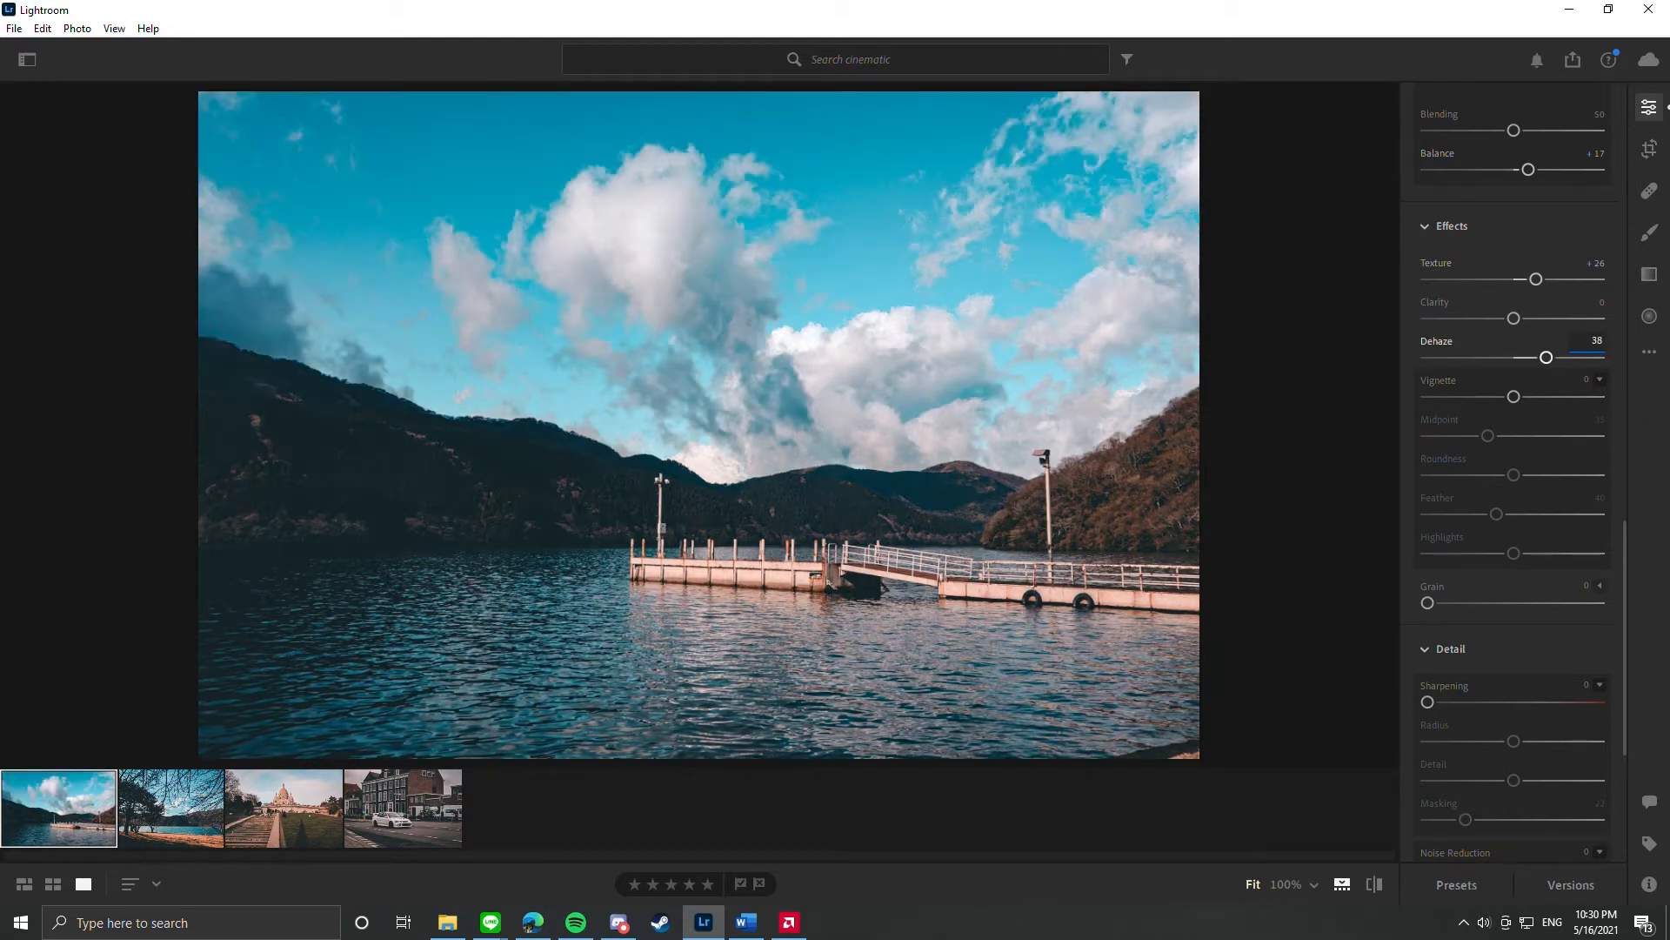
{"action": "left_click", "coordinate": [1586, 380]}
{"action": "type", "text": "-12"}
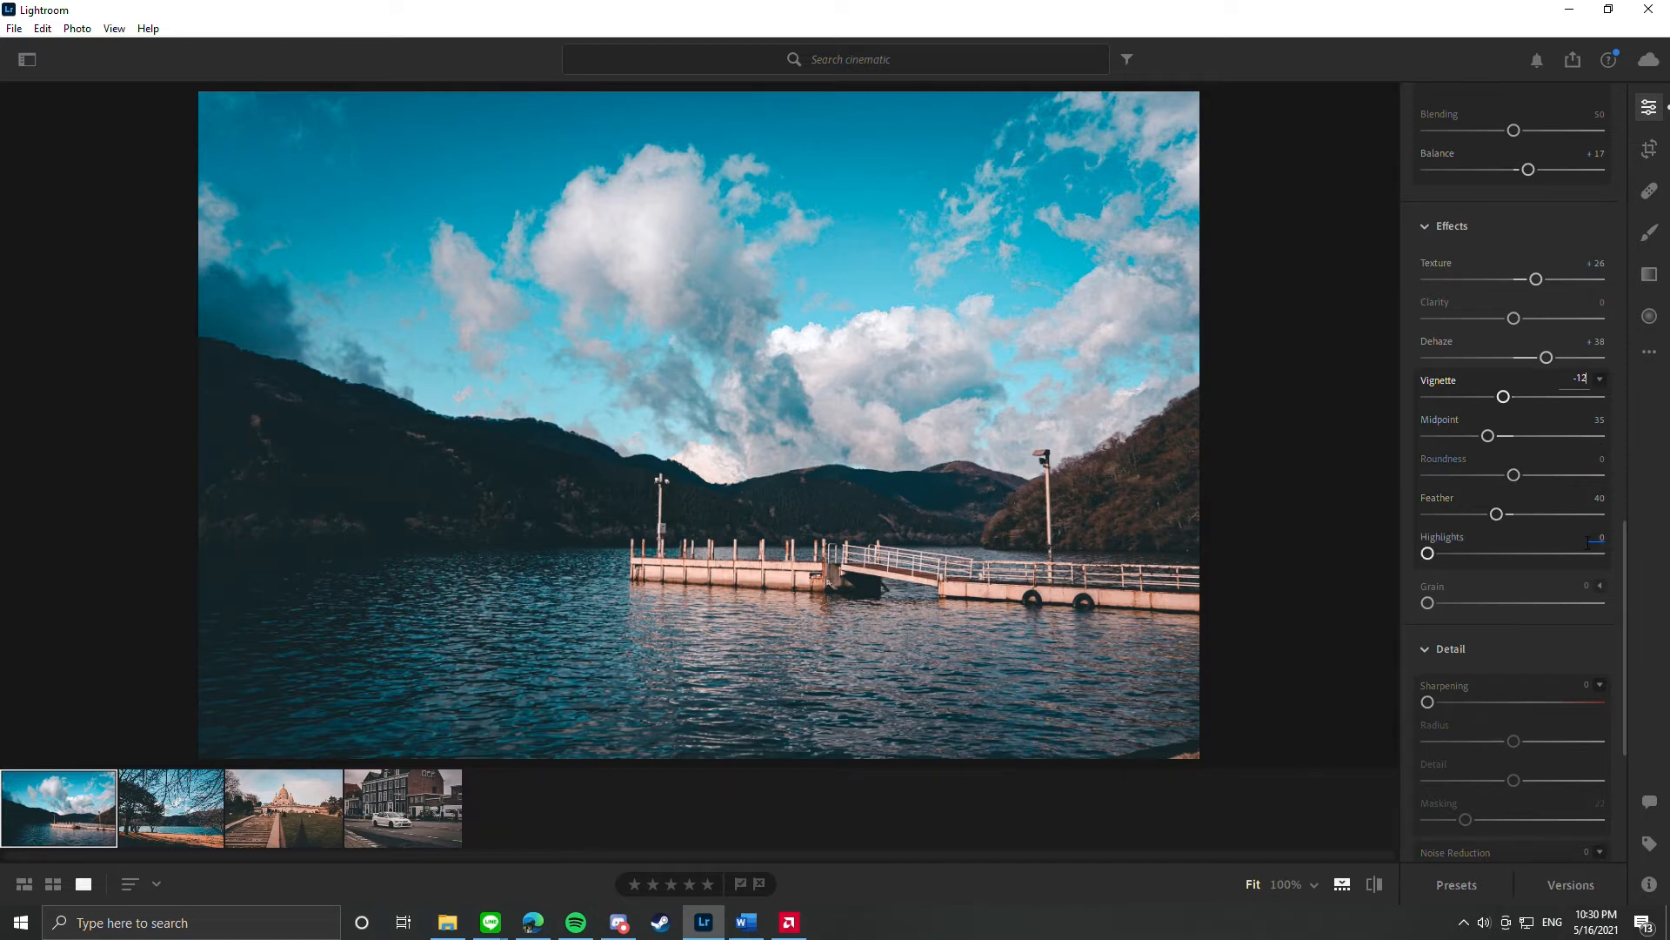
- Set the detail adjustments to Sharpening 28, Noise Reduction 26 and Color Noise Reduction 33
{"action": "scroll", "coordinate": [1552, 567], "scroll_direction": "down", "scroll_amount": 4}
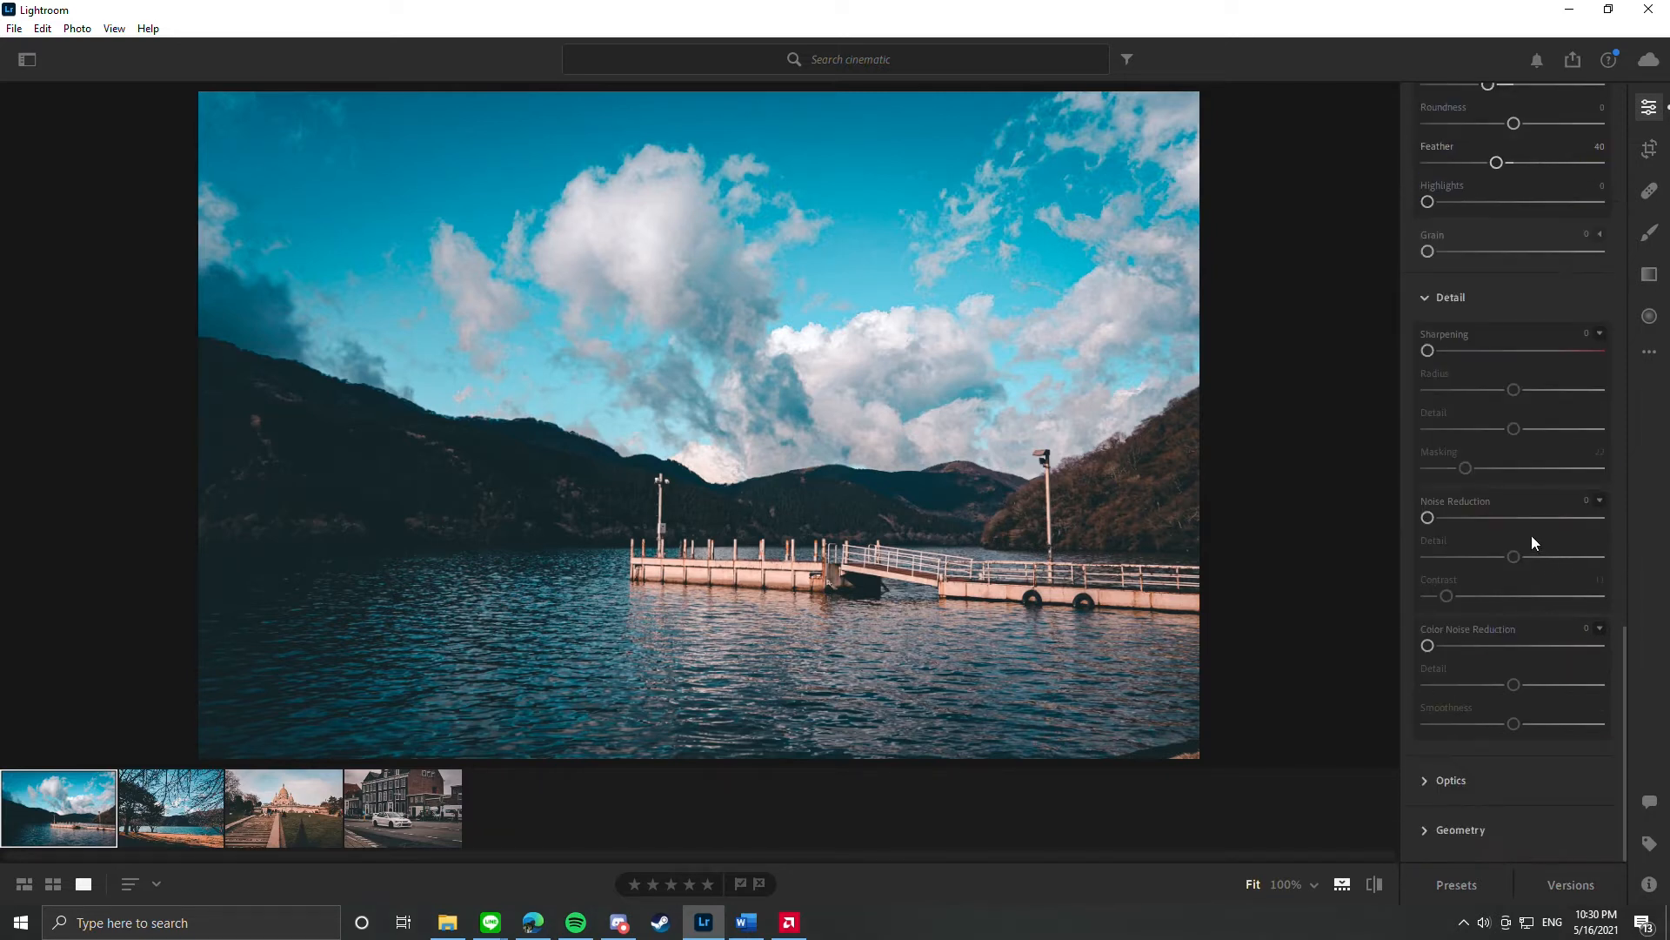
{"action": "left_click", "coordinate": [1586, 330]}
{"action": "type", "text": "28"}
{"action": "key", "text": "Return"}
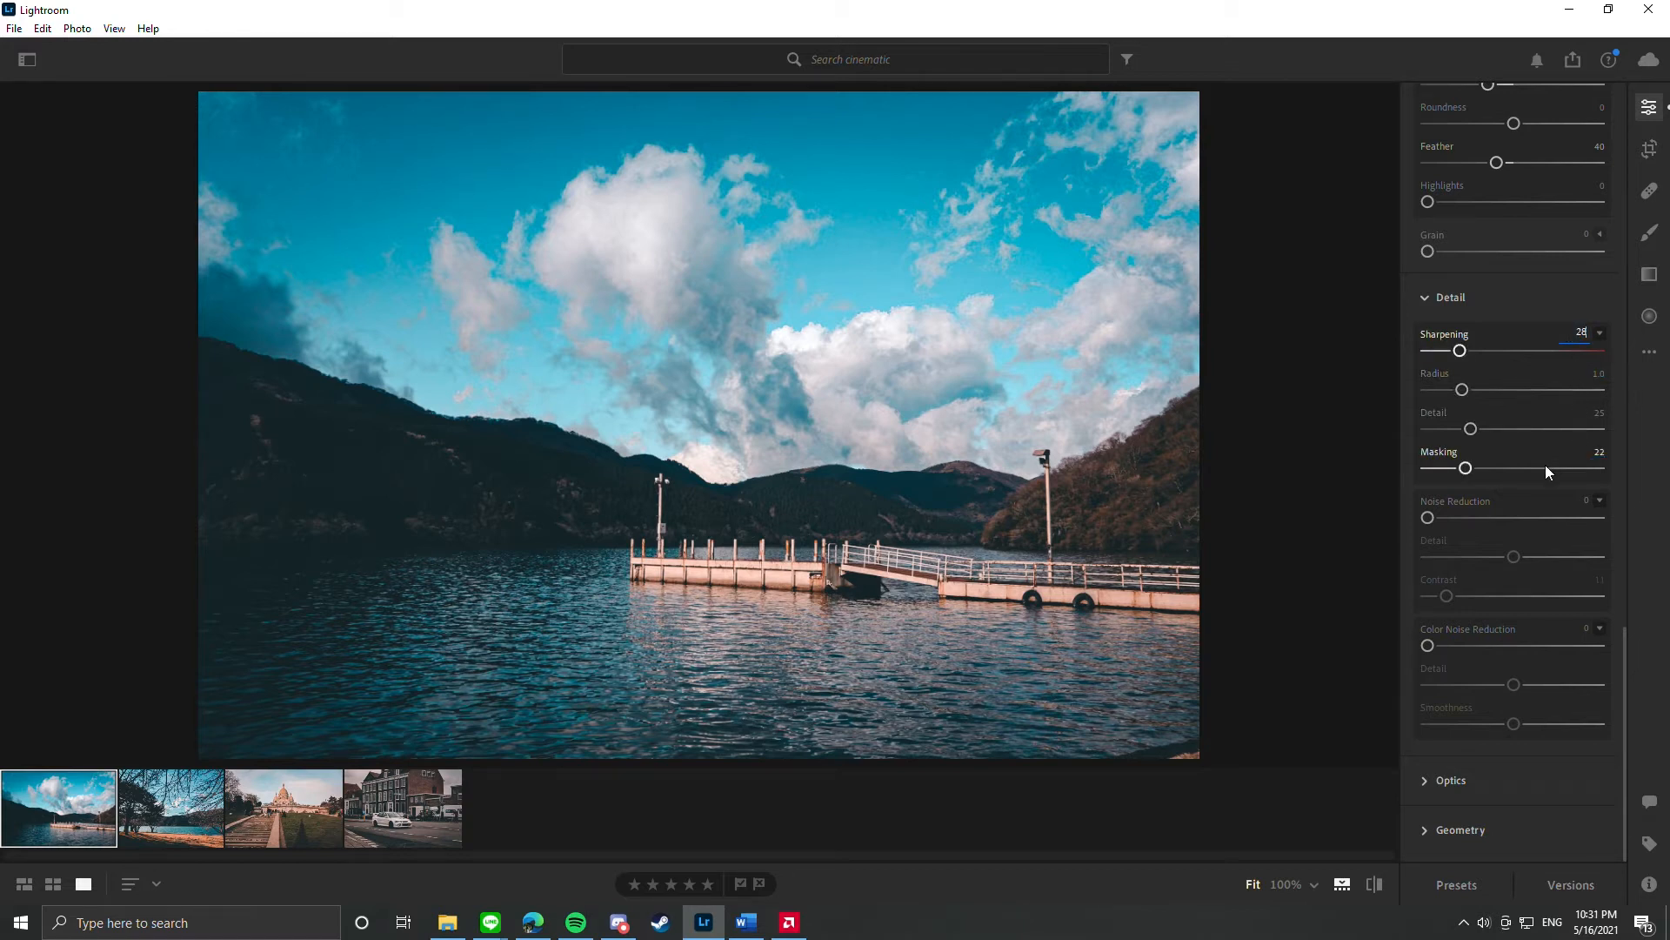
{"action": "left_click", "coordinate": [1586, 500]}
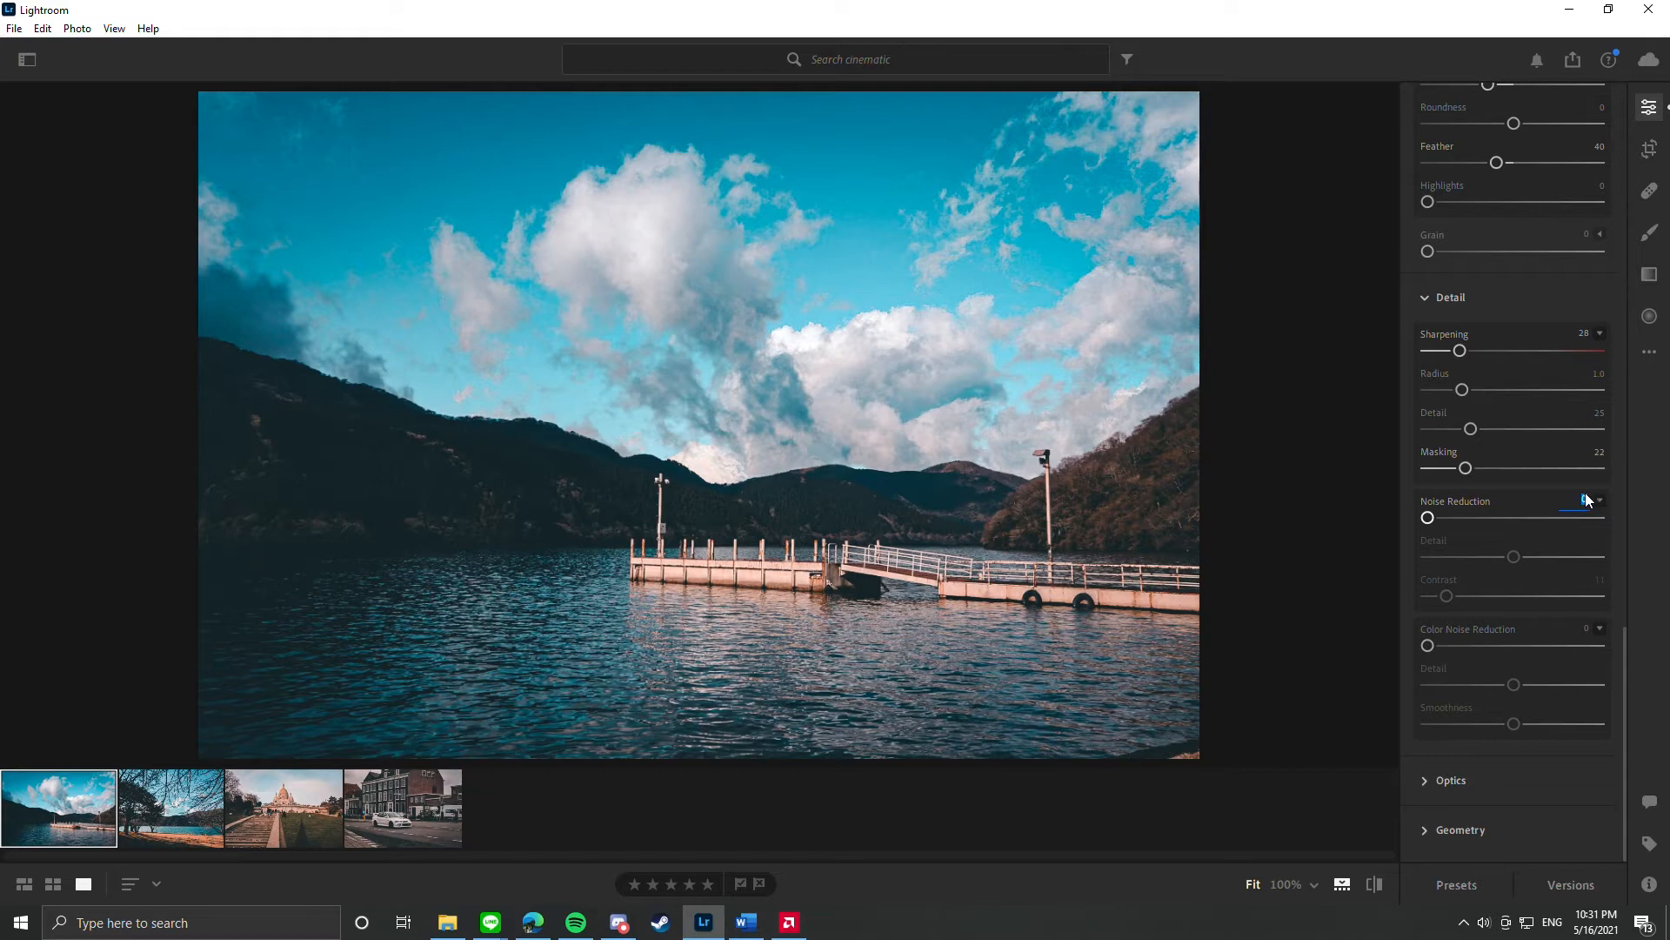
{"action": "type", "text": "26"}
{"action": "key", "text": "Return"}
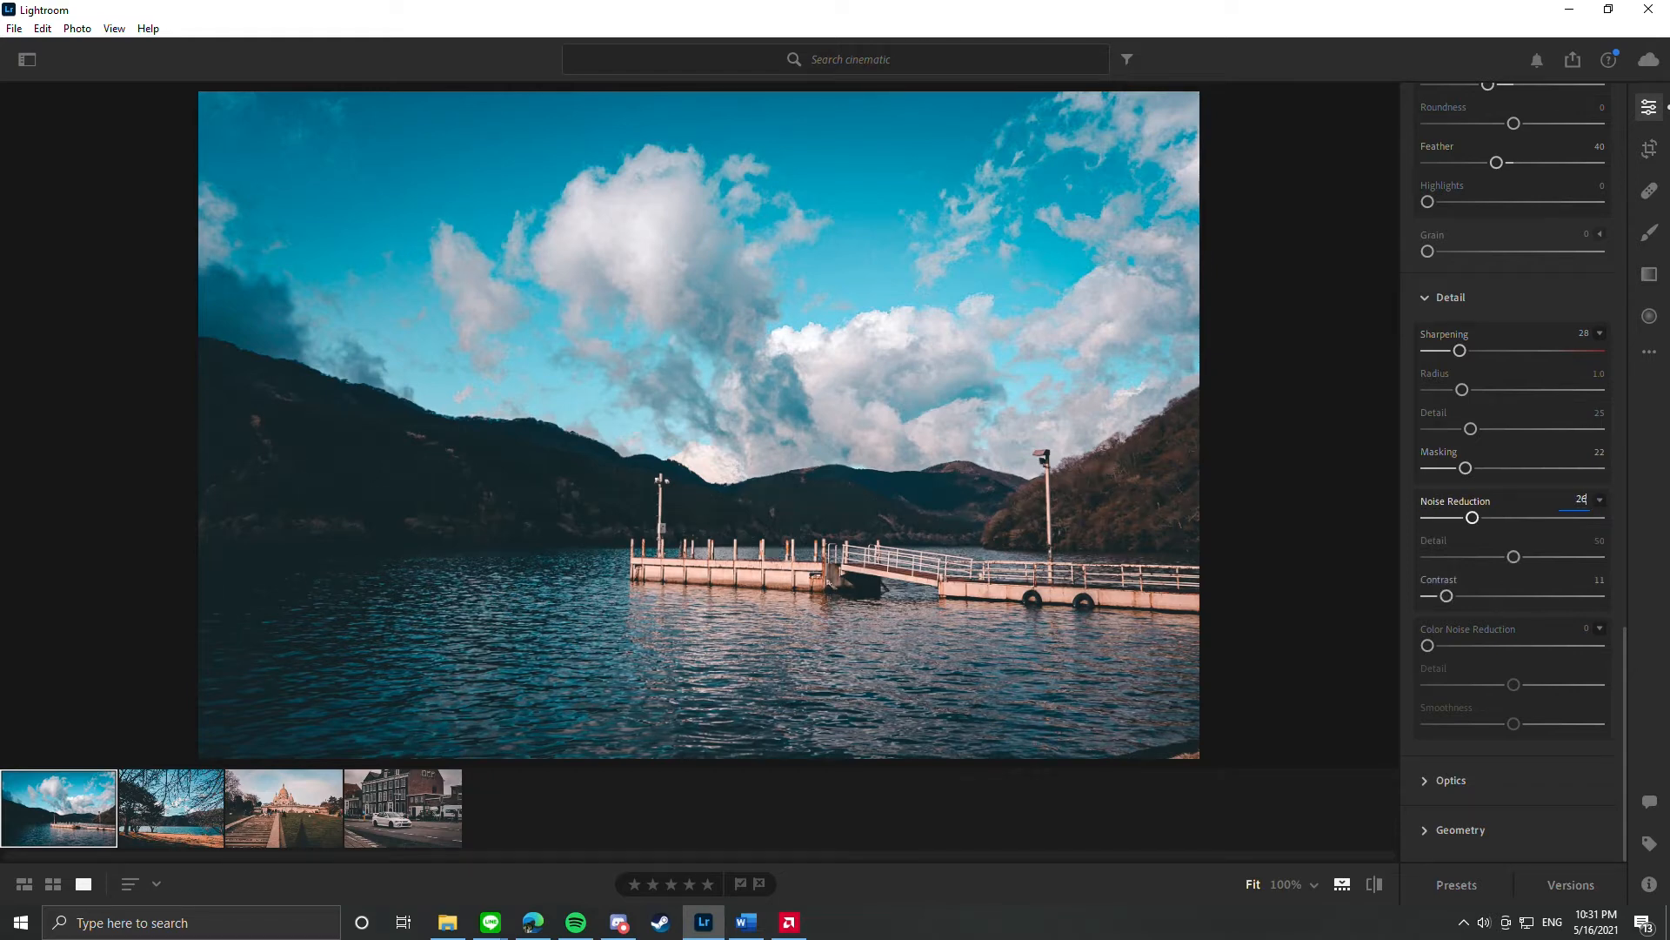
{"action": "left_click", "coordinate": [1585, 628]}
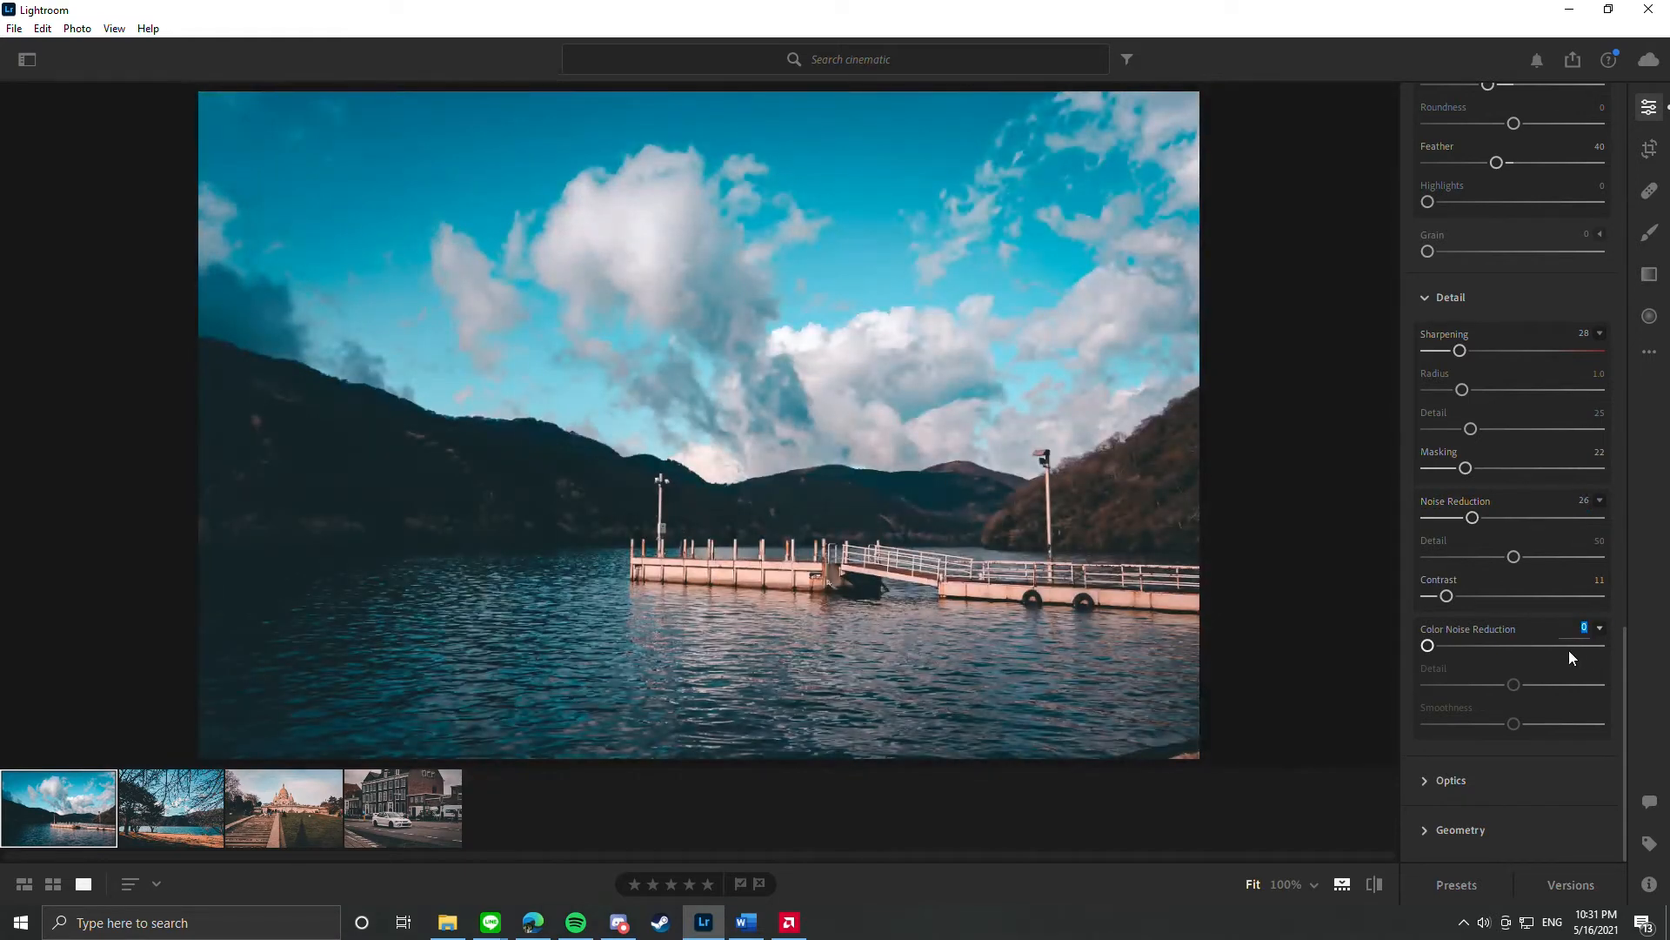
{"action": "type", "text": "33"}
{"action": "key", "text": "Return"}
- Compare the edited lake and pier photo with its original
{"action": "left_click", "coordinate": [1373, 882]}
{"action": "left_click", "coordinate": [1373, 880]}
{"action": "left_click", "coordinate": [1375, 880]}
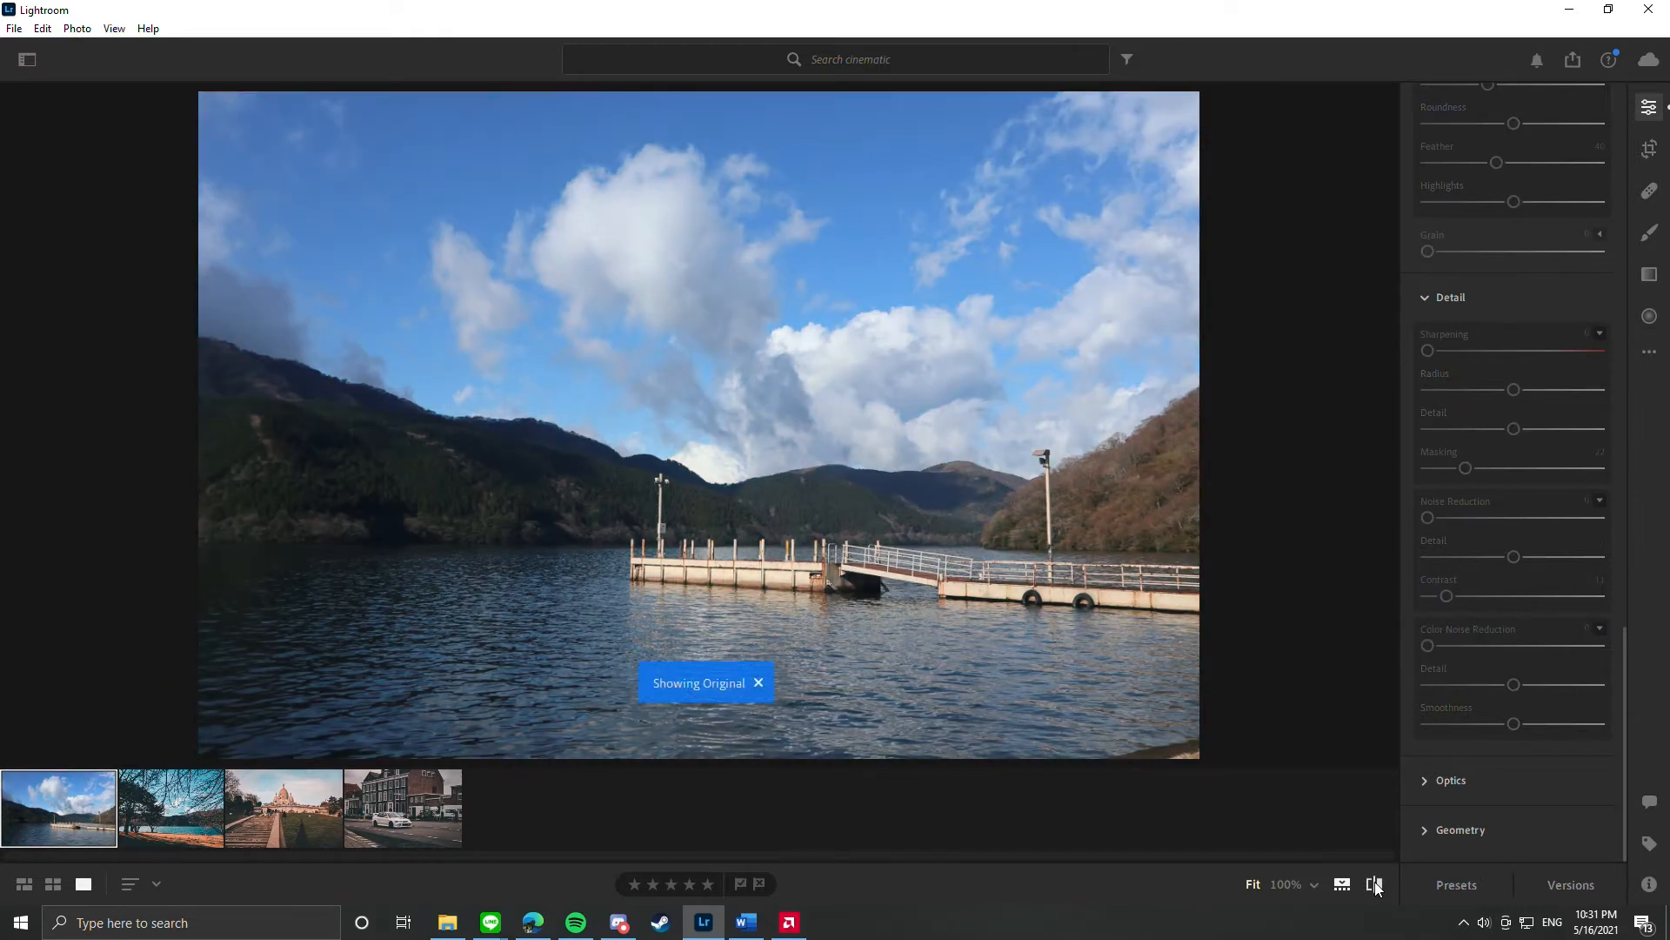
{"action": "left_click", "coordinate": [1374, 881]}
- Review the light, point curve, color, color grading, effects and detail settings applied to the lake and pier photo
{"action": "scroll", "coordinate": [1489, 504], "scroll_direction": "up", "scroll_amount": 15}
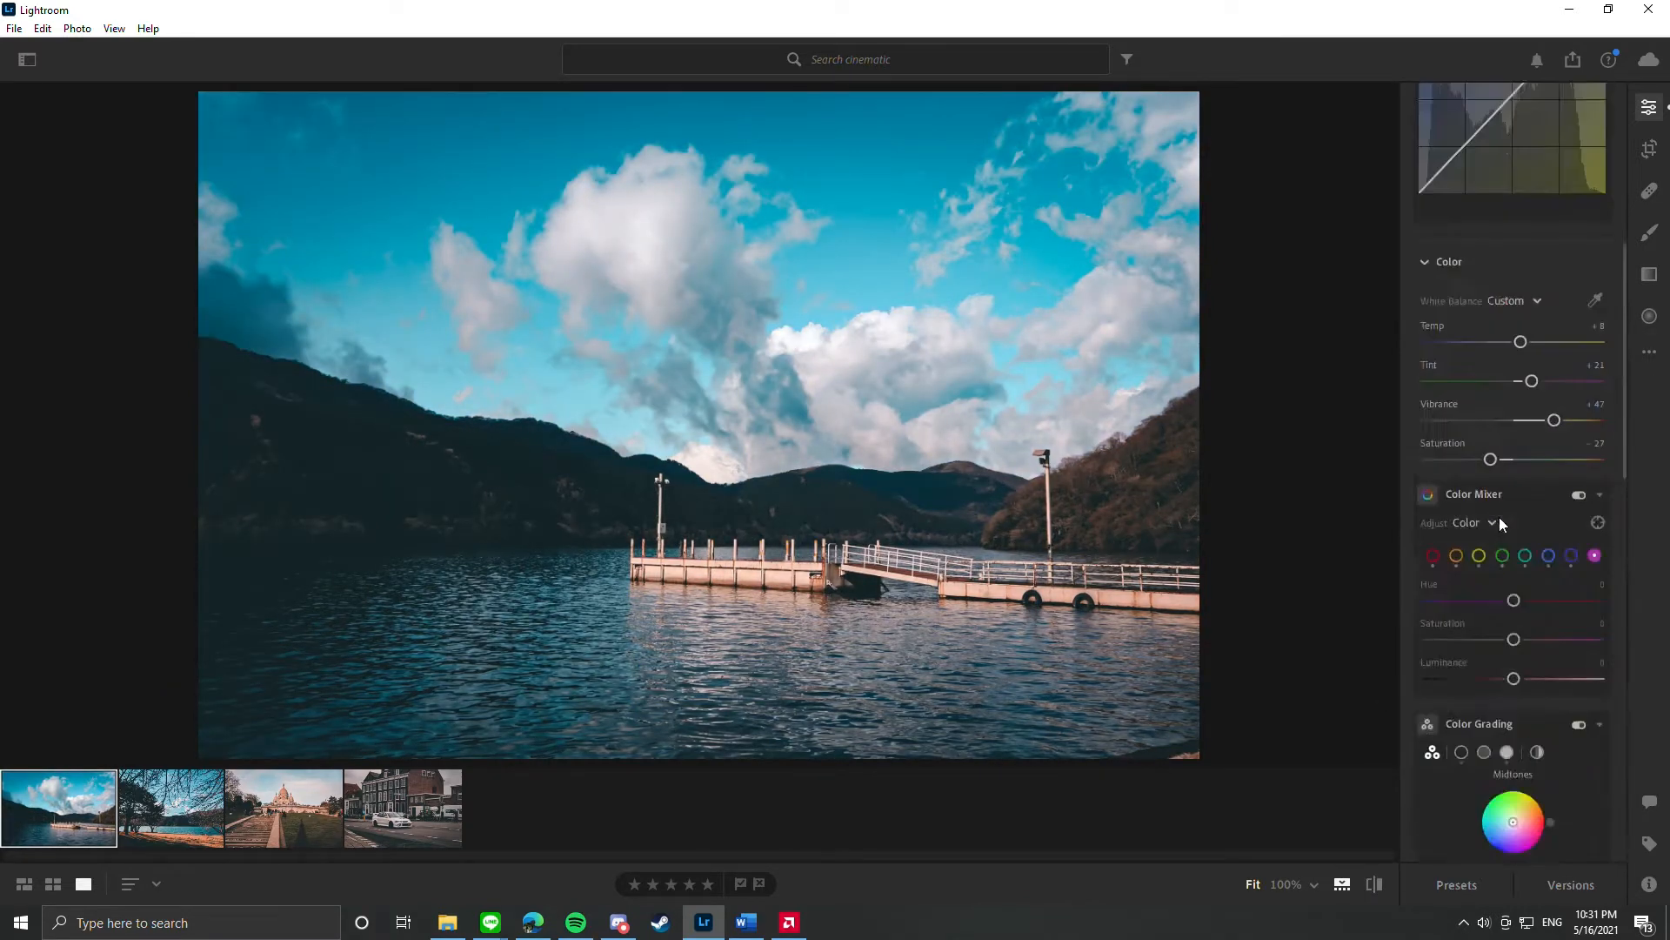
{"action": "scroll", "coordinate": [1472, 460], "scroll_direction": "down", "scroll_amount": 10}
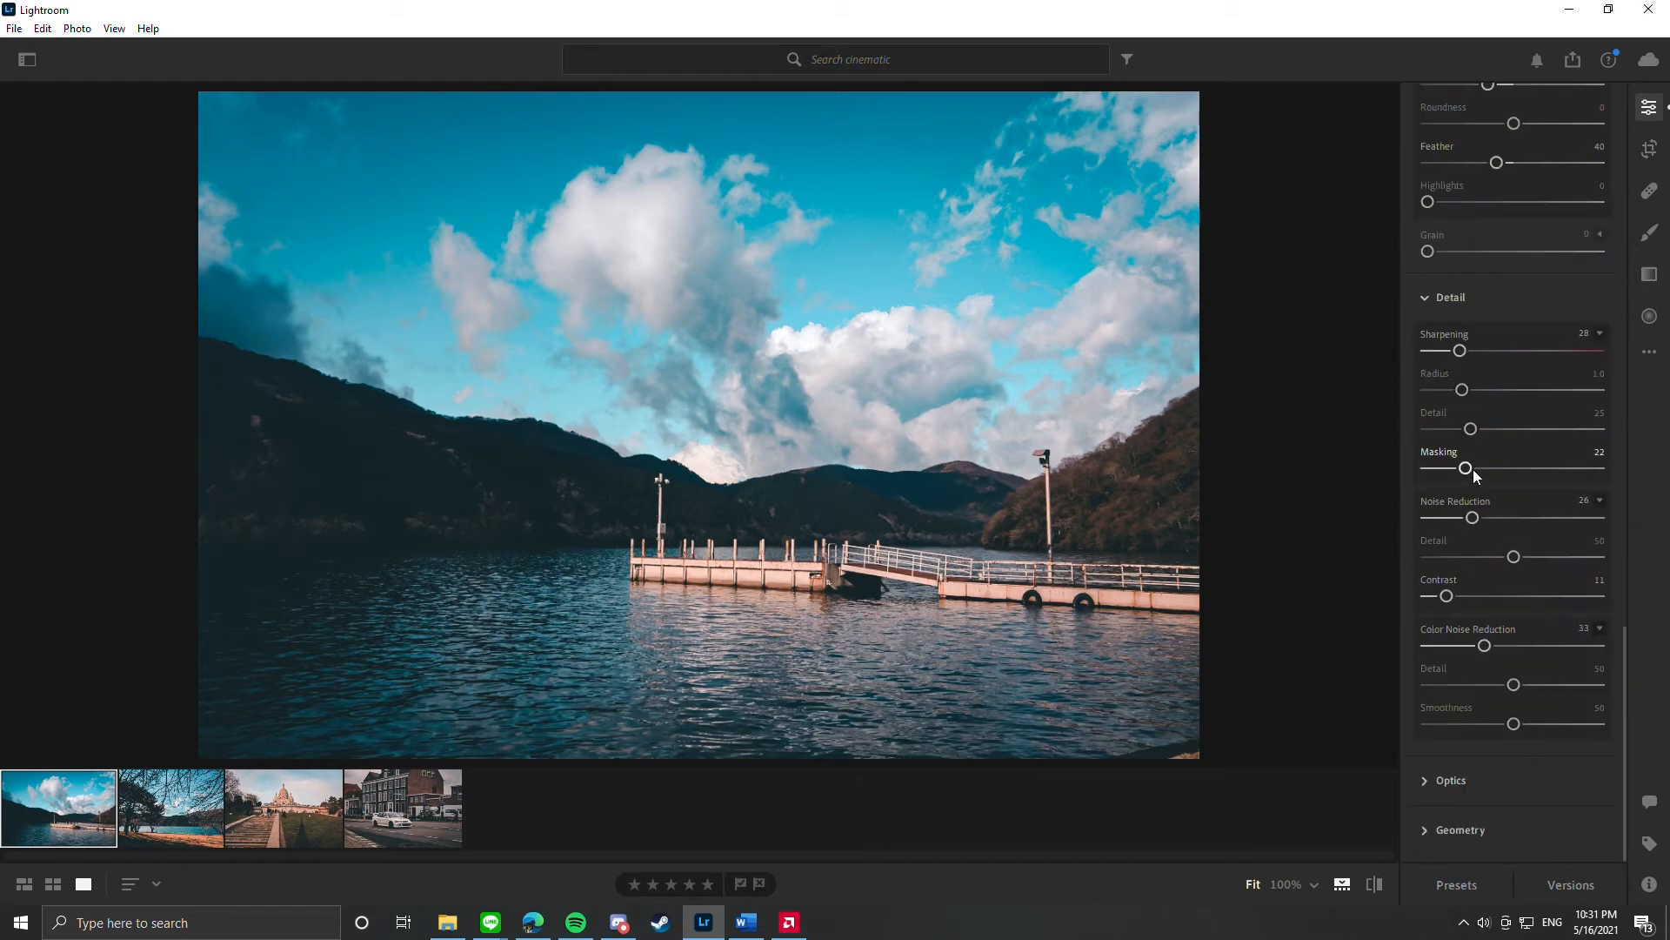
{"action": "scroll", "coordinate": [1479, 481], "scroll_direction": "up", "scroll_amount": 1}
{"action": "scroll", "coordinate": [1485, 504], "scroll_direction": "up", "scroll_amount": 8}
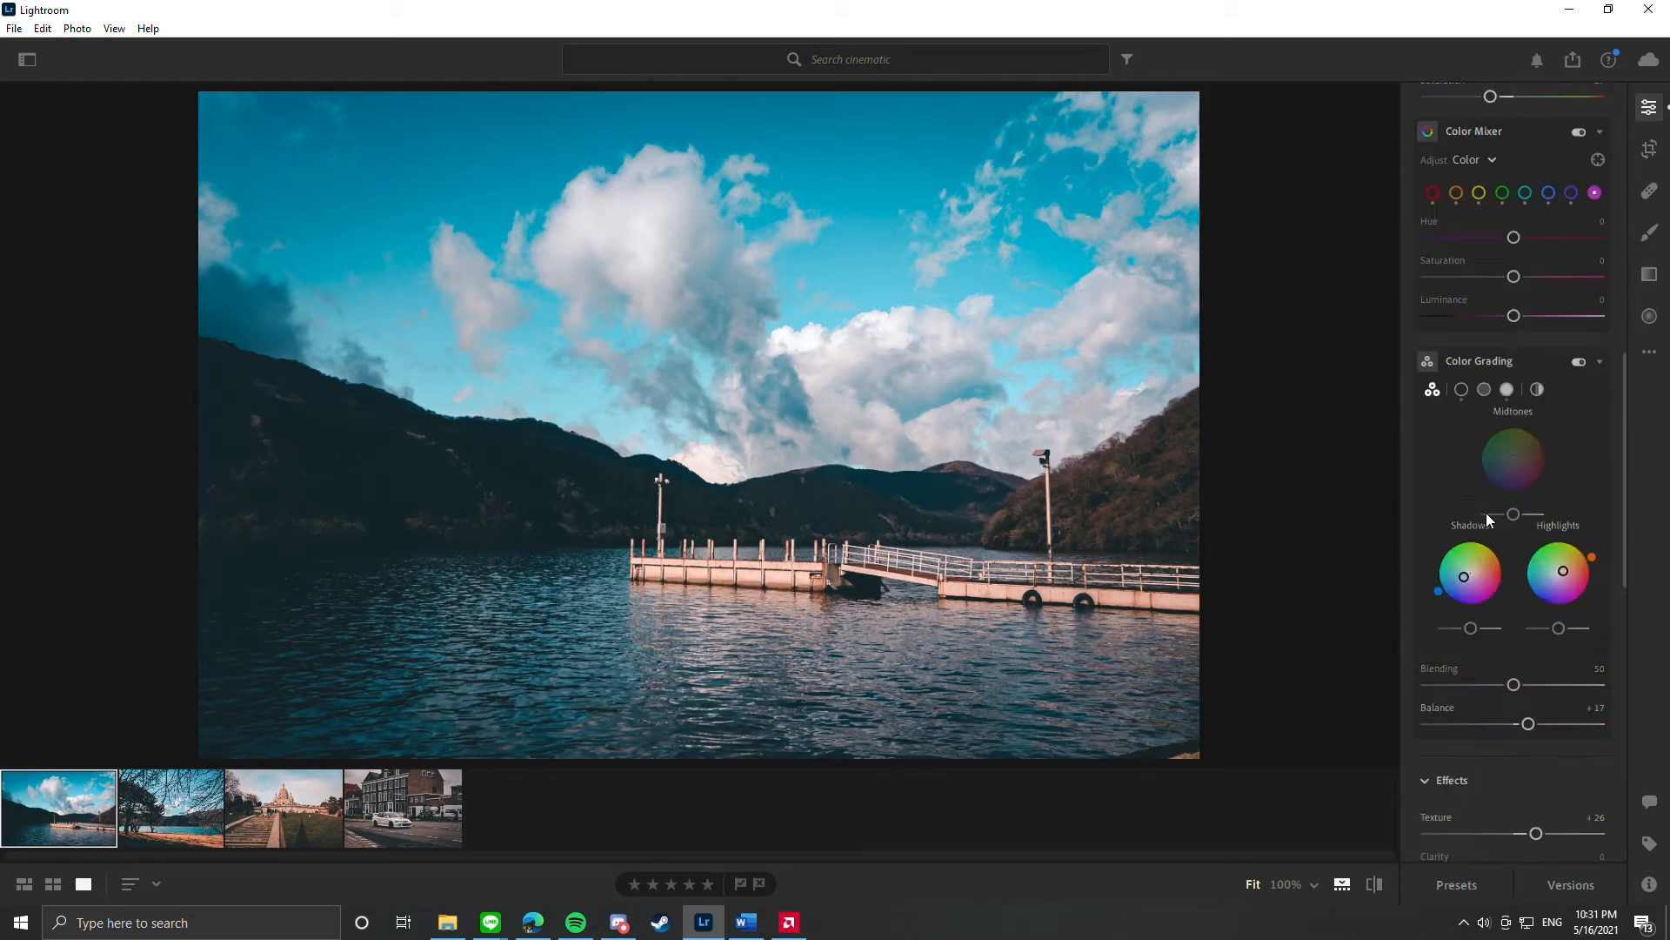
{"action": "scroll", "coordinate": [1485, 513], "scroll_direction": "down", "scroll_amount": 2}
{"action": "scroll", "coordinate": [1486, 510], "scroll_direction": "up", "scroll_amount": 4}
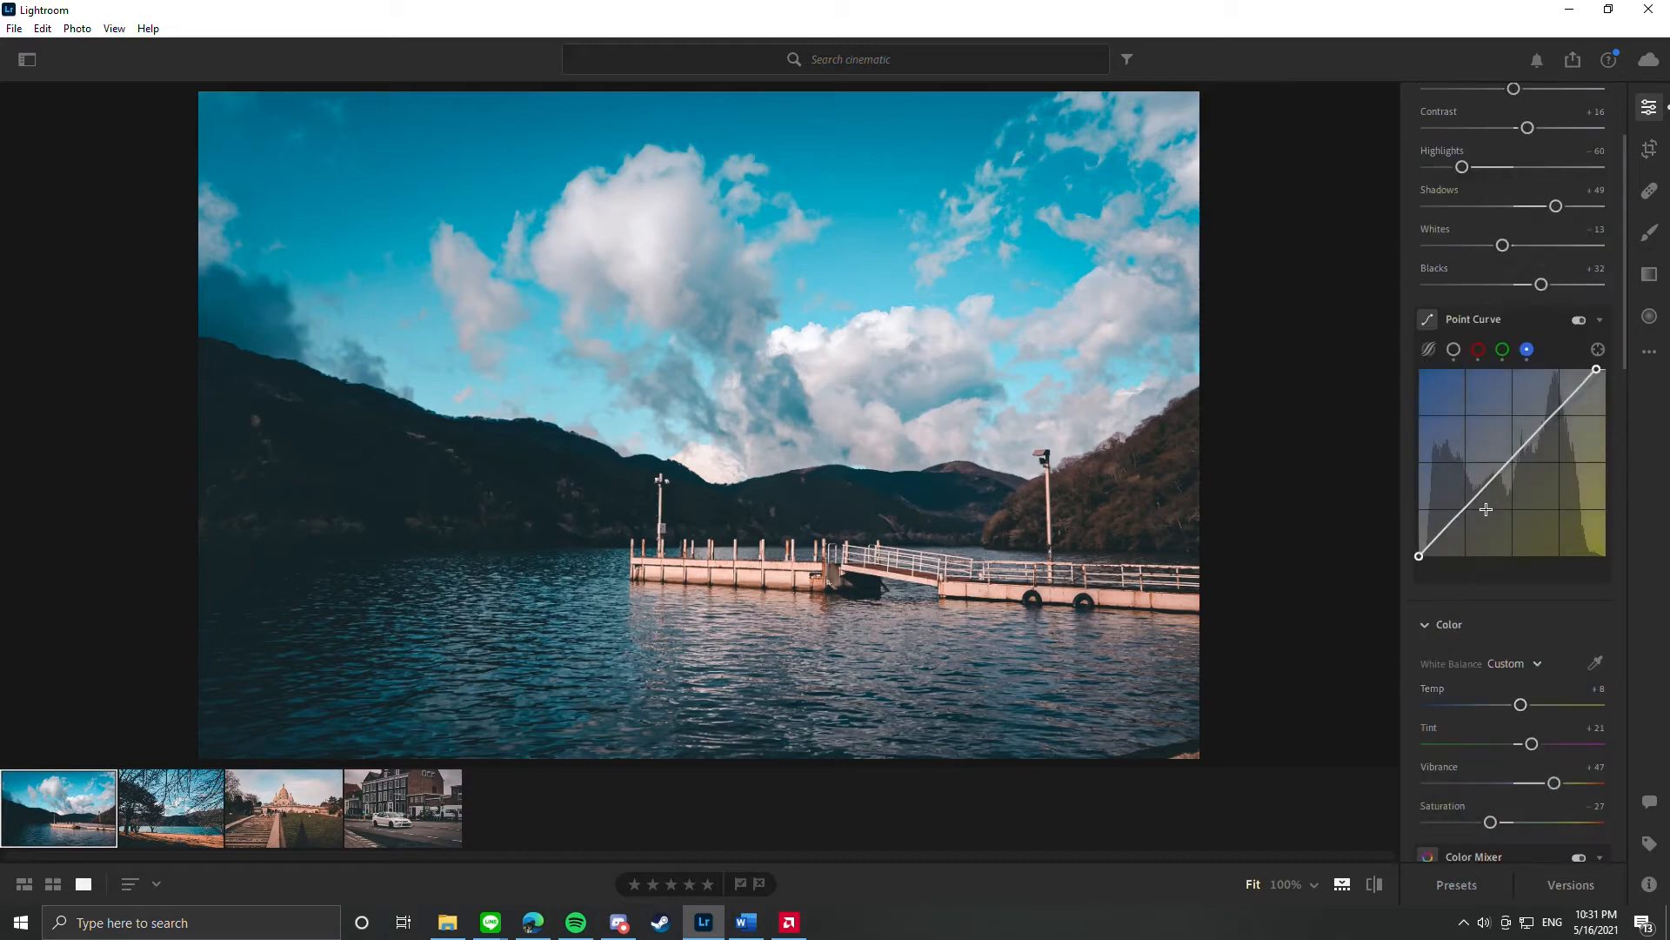
{"action": "scroll", "coordinate": [1486, 510], "scroll_direction": "down", "scroll_amount": 7}
{"action": "scroll", "coordinate": [1486, 509], "scroll_direction": "down", "scroll_amount": 2}
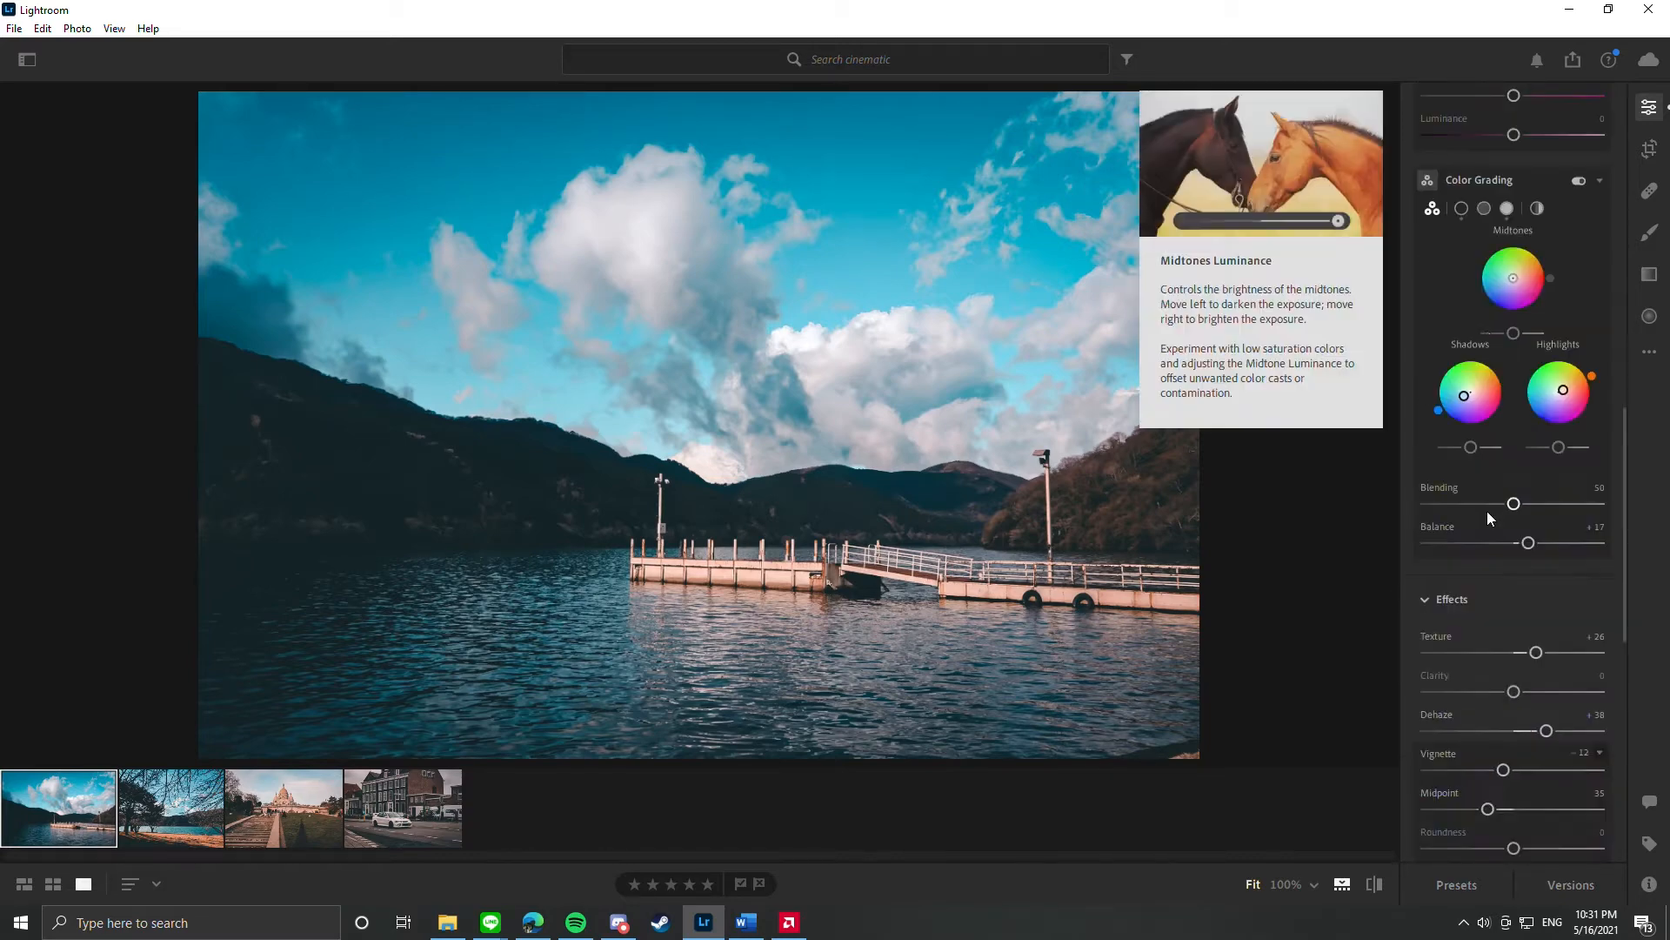
{"action": "scroll", "coordinate": [1486, 510], "scroll_direction": "up", "scroll_amount": 2}
{"action": "scroll", "coordinate": [1486, 510], "scroll_direction": "down", "scroll_amount": 4}
{"action": "scroll", "coordinate": [1484, 513], "scroll_direction": "down", "scroll_amount": 2}
{"action": "scroll", "coordinate": [1482, 514], "scroll_direction": "up", "scroll_amount": 9}
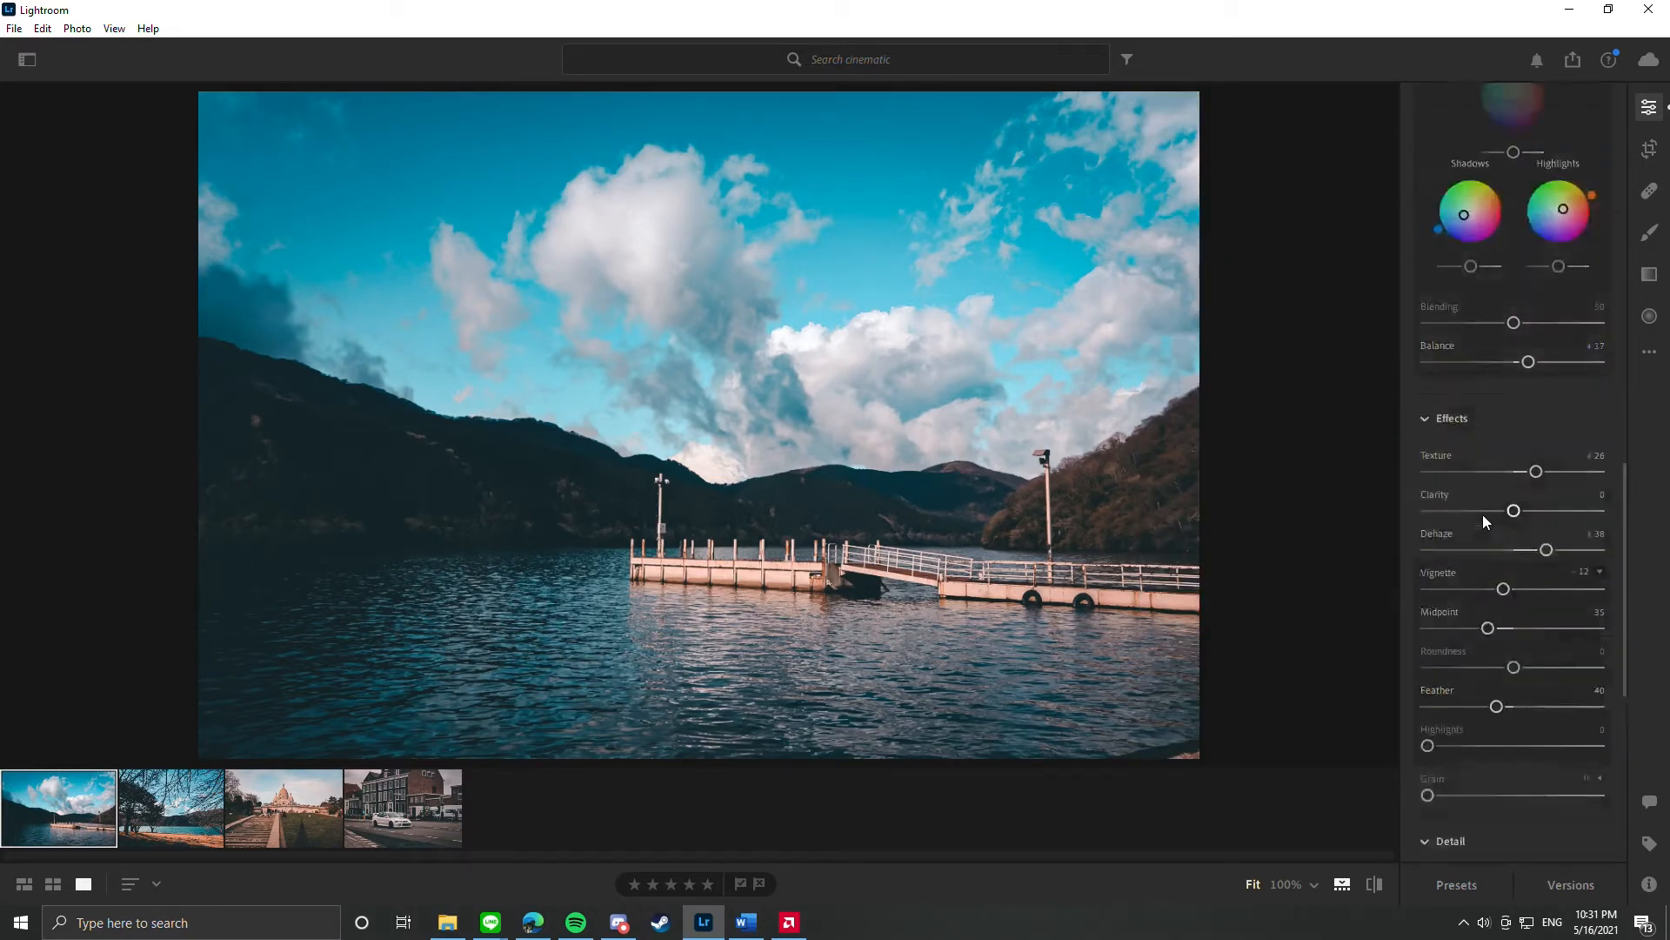
{"action": "scroll", "coordinate": [1483, 514], "scroll_direction": "up", "scroll_amount": 2}
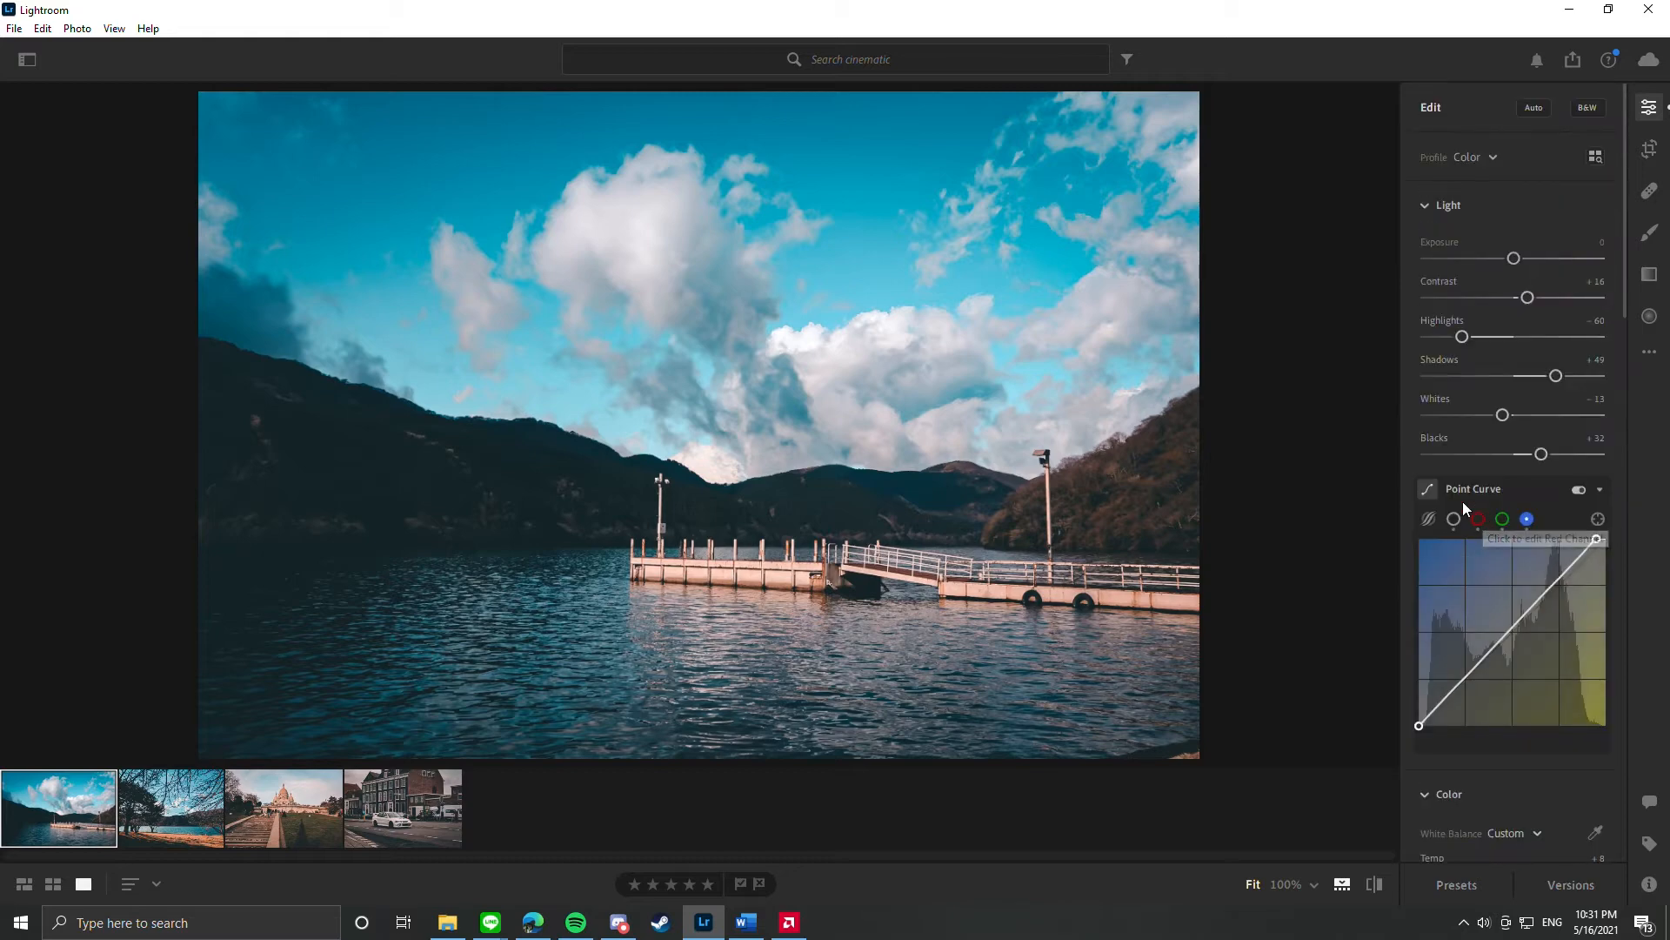
{"action": "scroll", "coordinate": [1468, 502], "scroll_direction": "down", "scroll_amount": 4}
{"action": "scroll", "coordinate": [1470, 505], "scroll_direction": "up", "scroll_amount": 2}
{"action": "scroll", "coordinate": [1458, 501], "scroll_direction": "up", "scroll_amount": 2}
{"action": "scroll", "coordinate": [1461, 501], "scroll_direction": "down", "scroll_amount": 4}
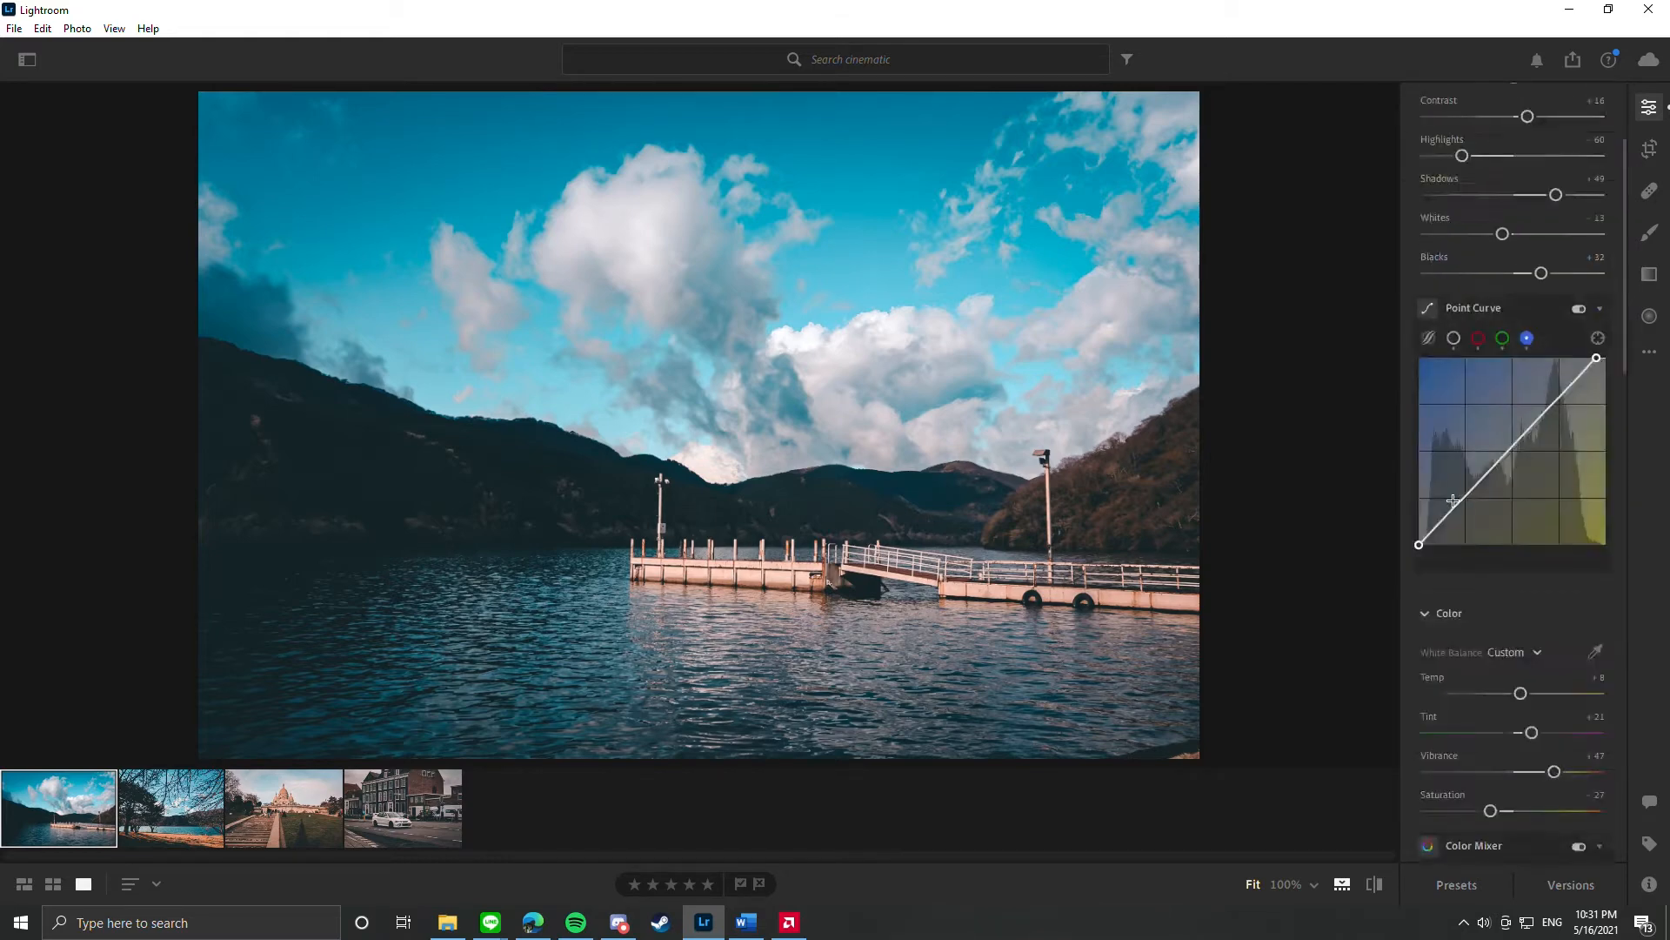
{"action": "scroll", "coordinate": [1467, 501], "scroll_direction": "up", "scroll_amount": 4}
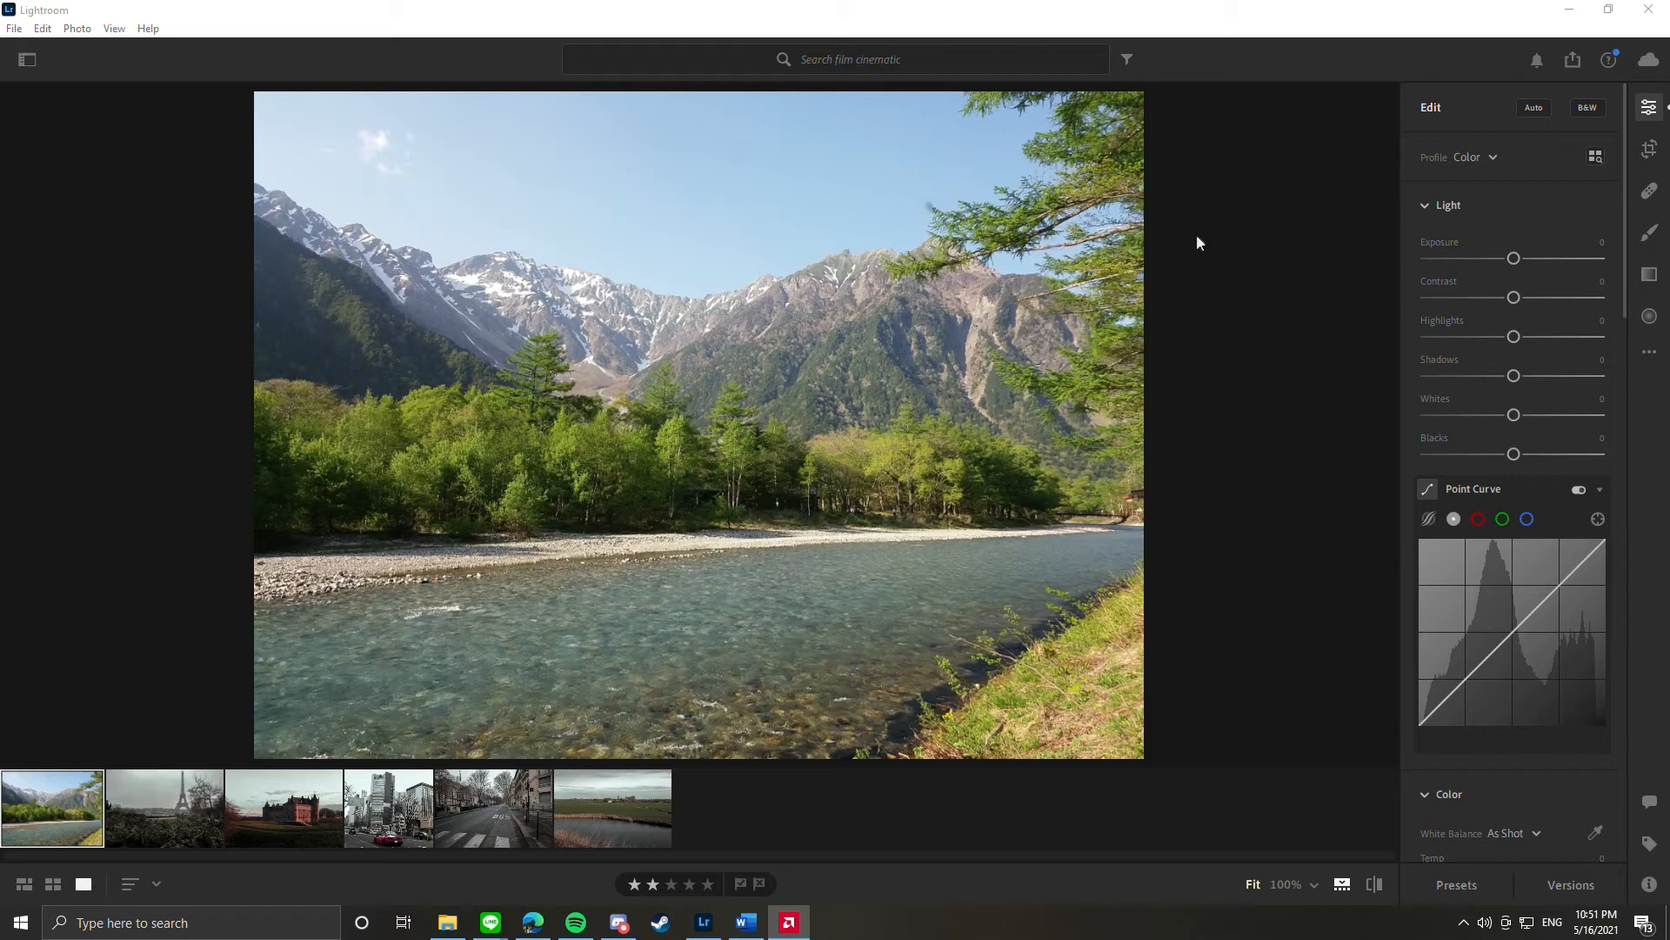
- Set the mountain river photo's Exposure to -0.62, Contrast to +53 and Highlights to -100
{"action": "left_click", "coordinate": [1601, 241]}
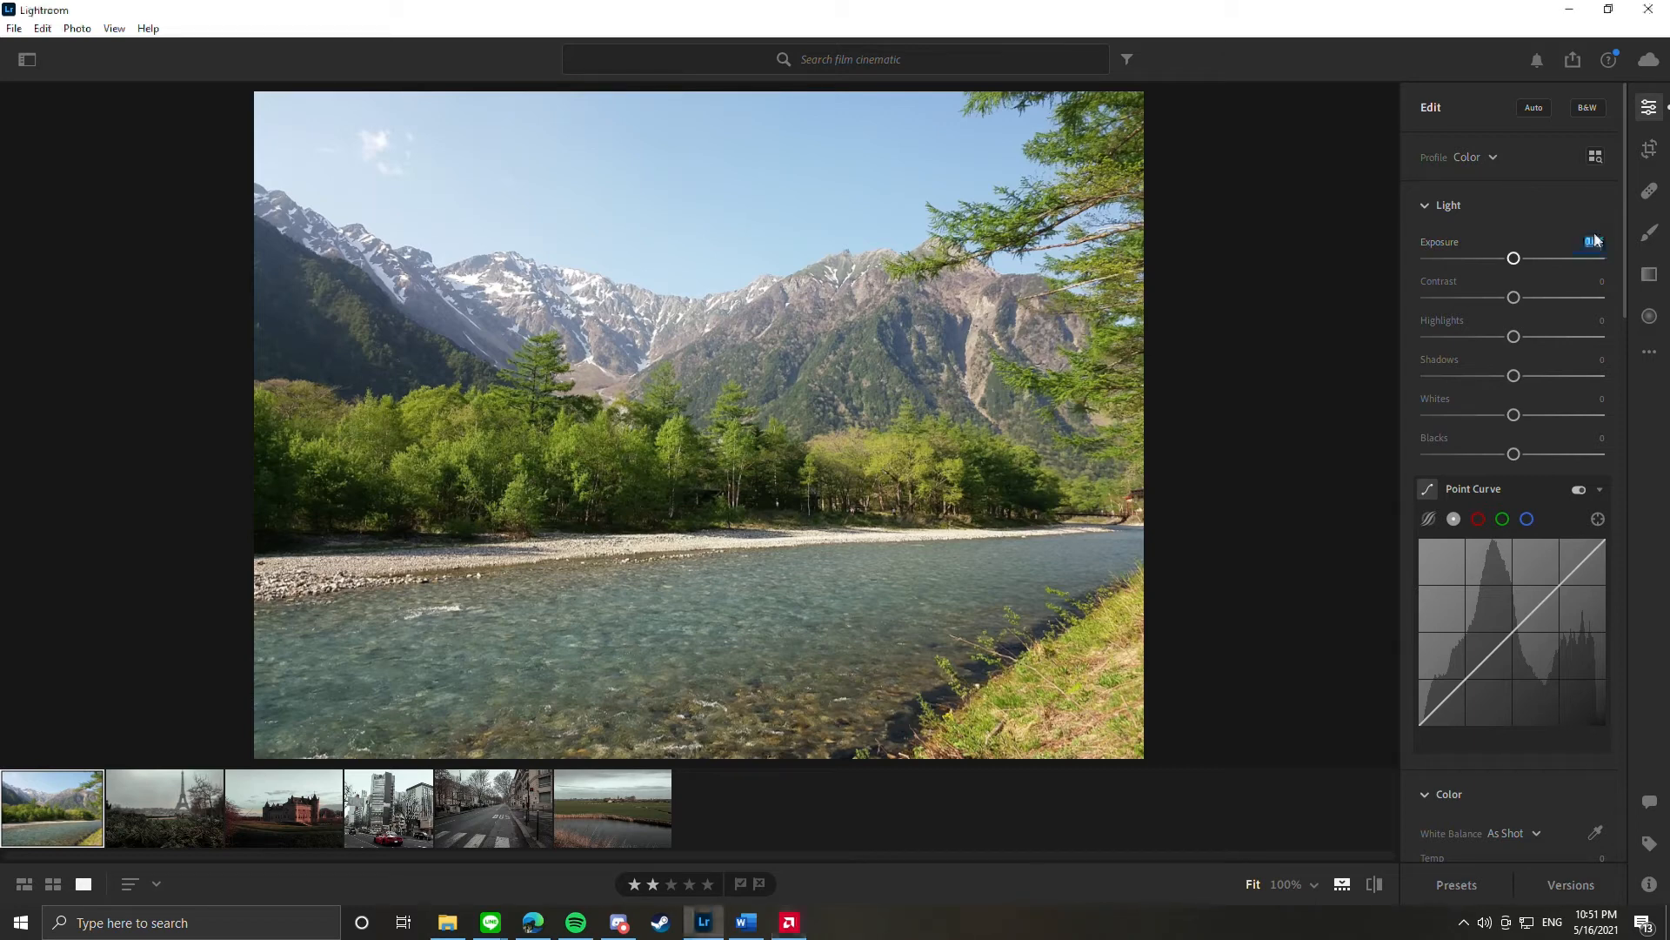
{"action": "key", "text": "BackSpace"}
{"action": "type", "text": "62"}
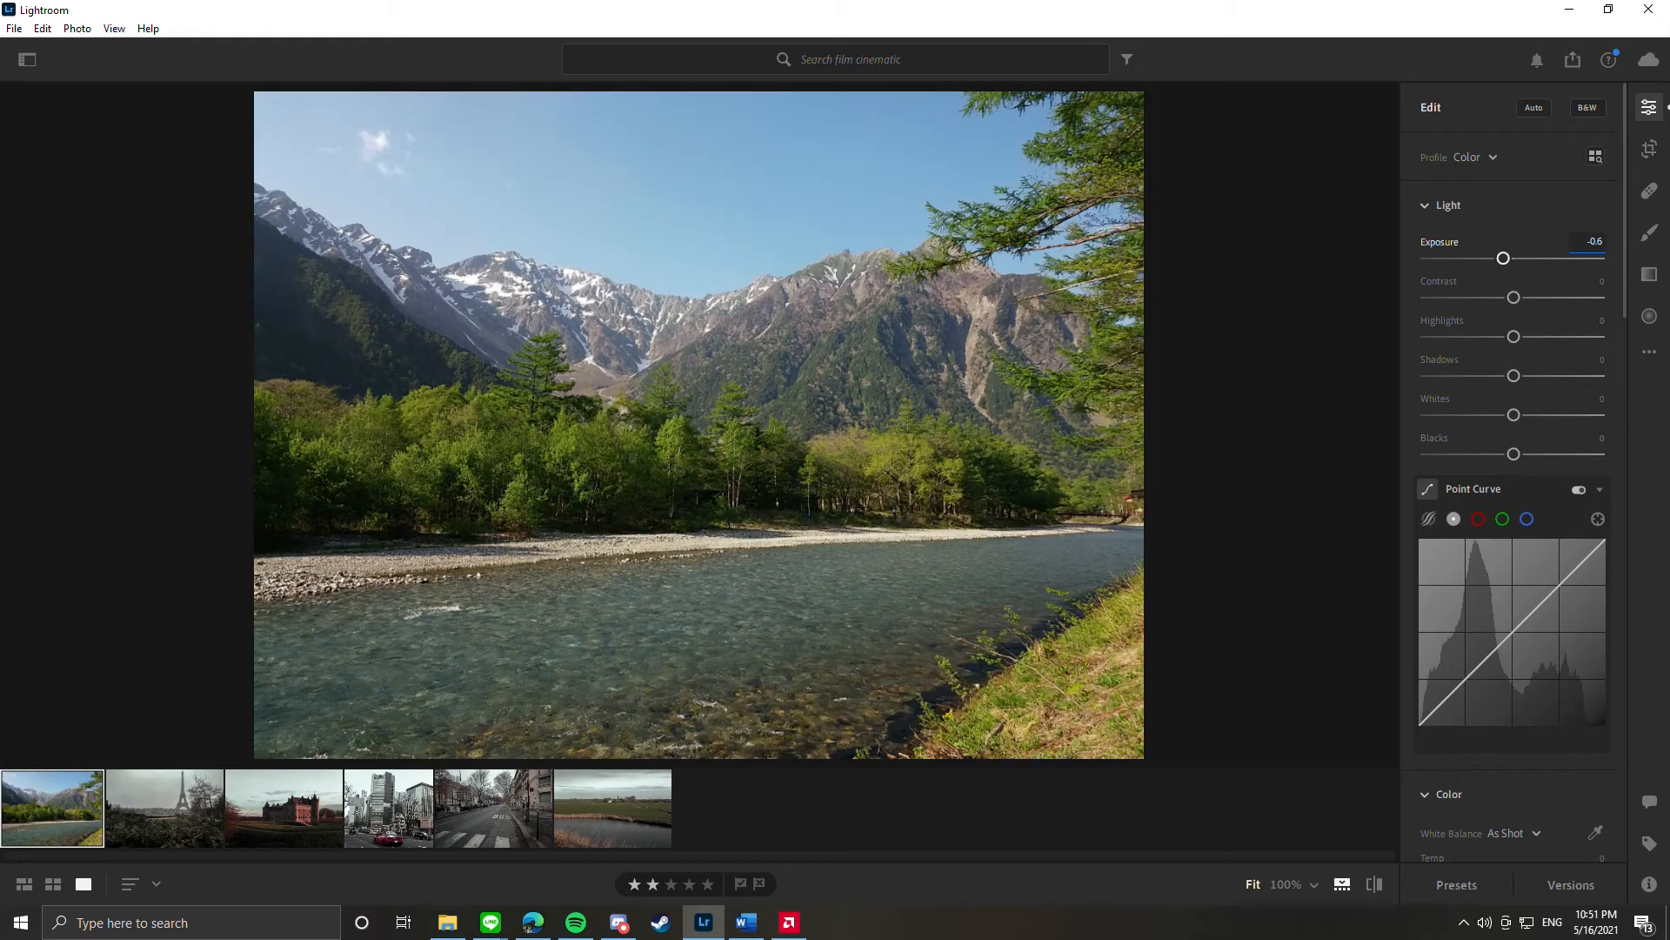
{"action": "left_click", "coordinate": [1604, 279]}
{"action": "type", "text": "53"}
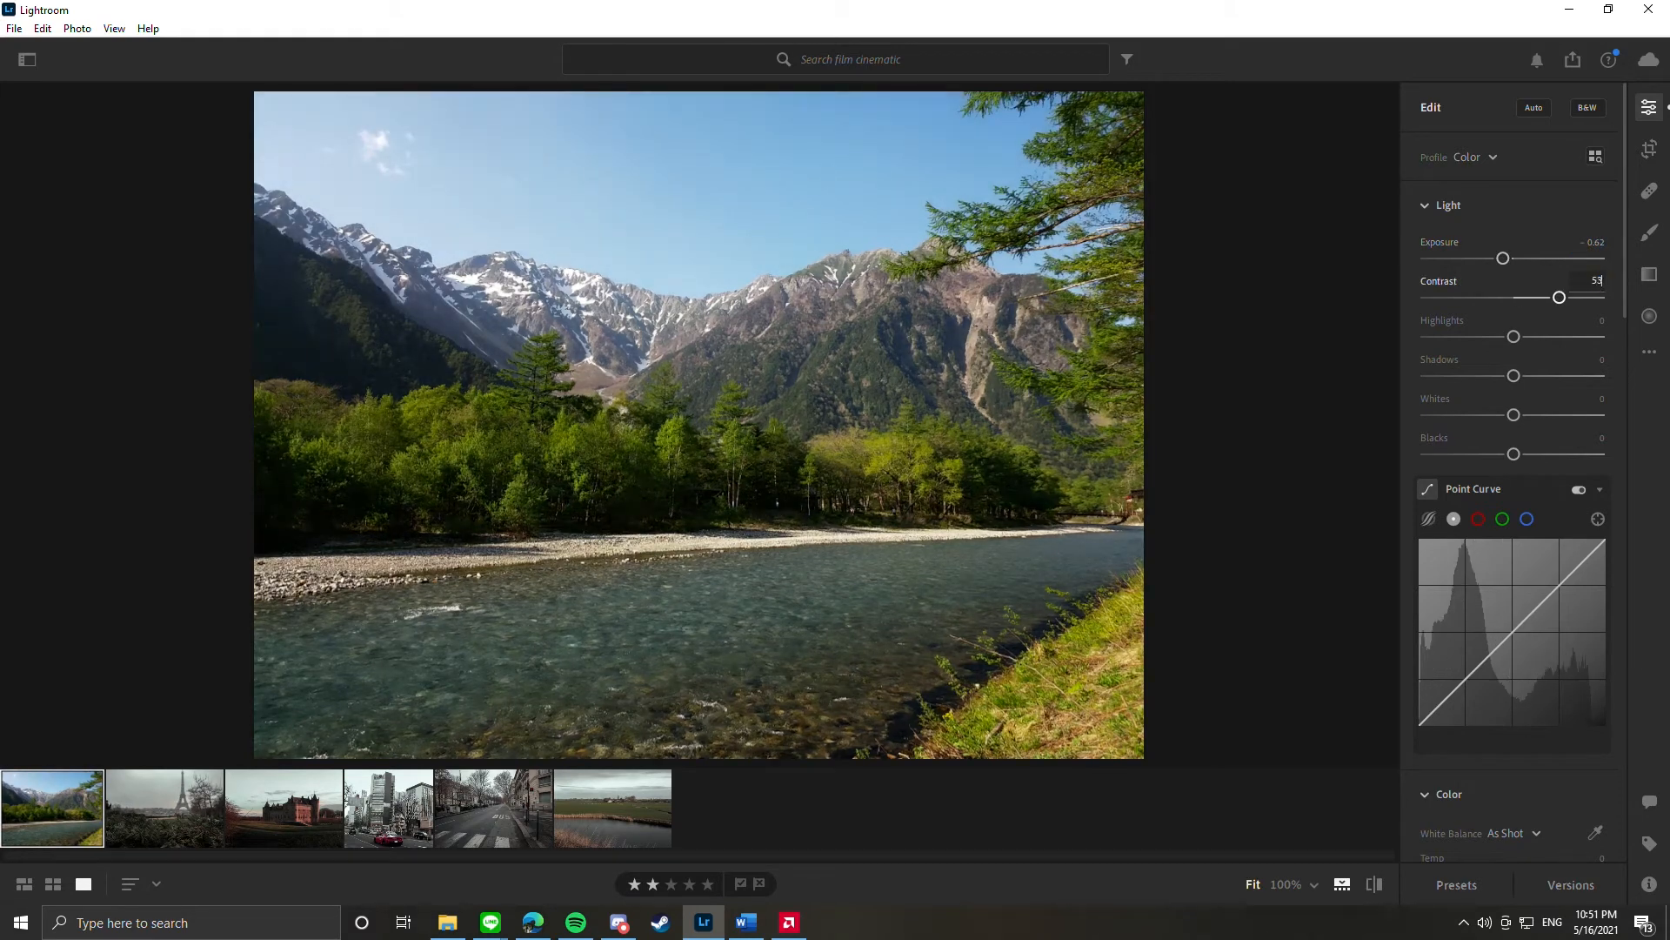
{"action": "left_click", "coordinate": [1603, 320]}
{"action": "type", "text": "-100"}
- Set the mountain river photo's Shadows to +15, Whites to -18 and Blacks to +62
{"action": "left_click", "coordinate": [1586, 354]}
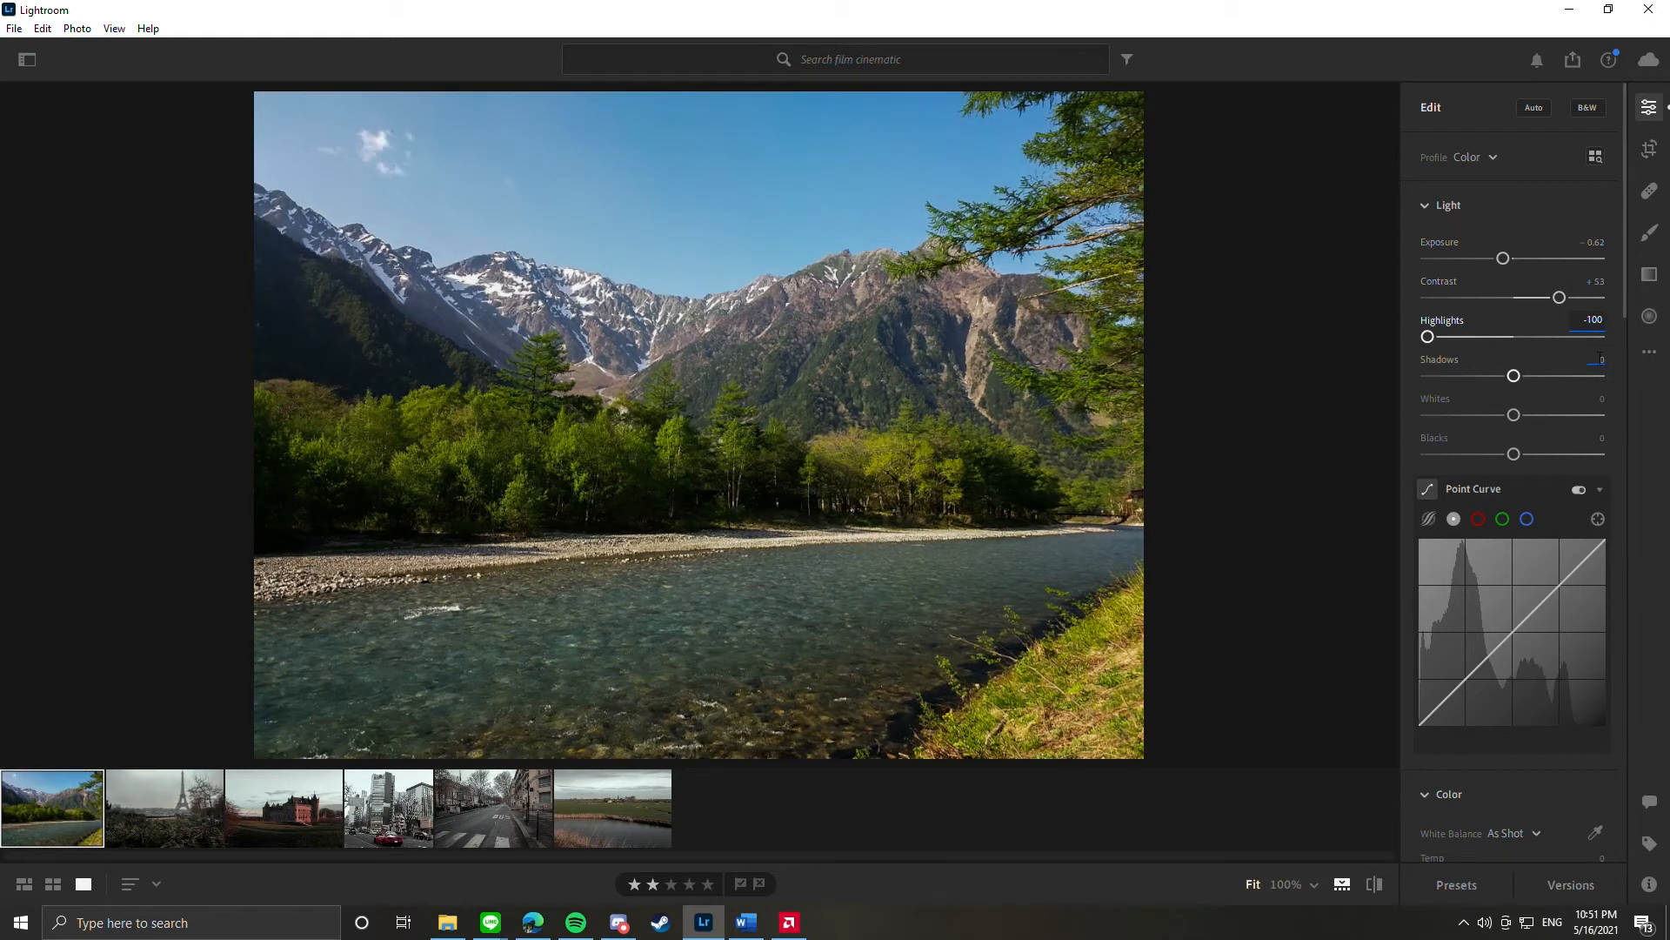
{"action": "type", "text": "15"}
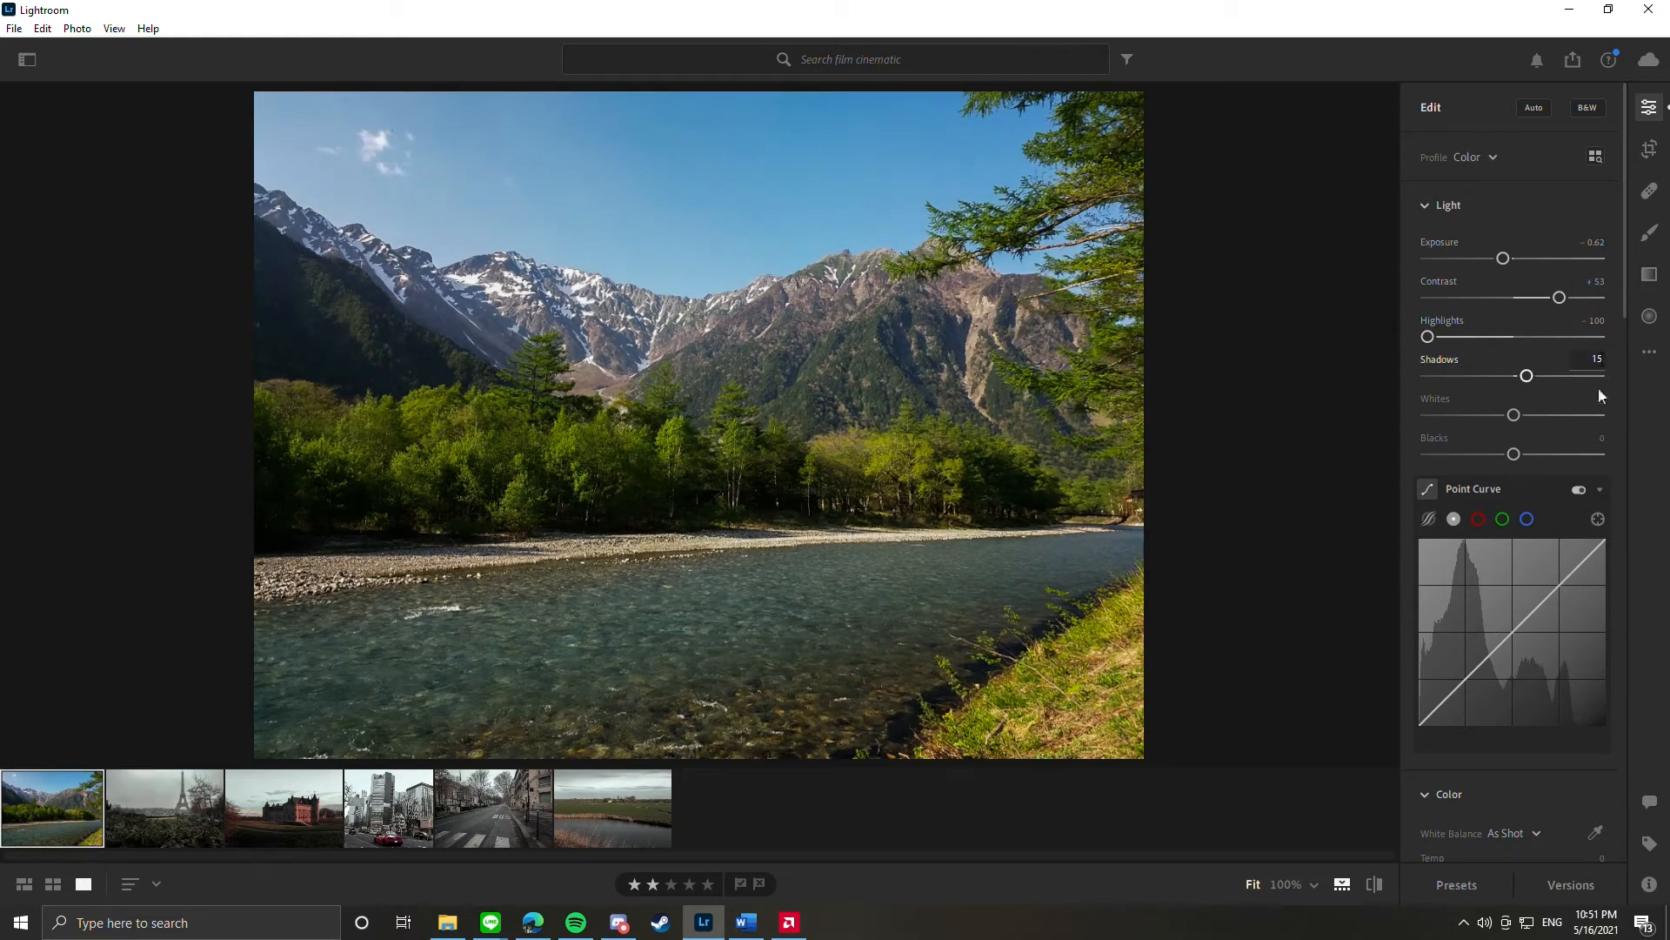
{"action": "left_click", "coordinate": [1601, 399]}
{"action": "type", "text": "-18"}
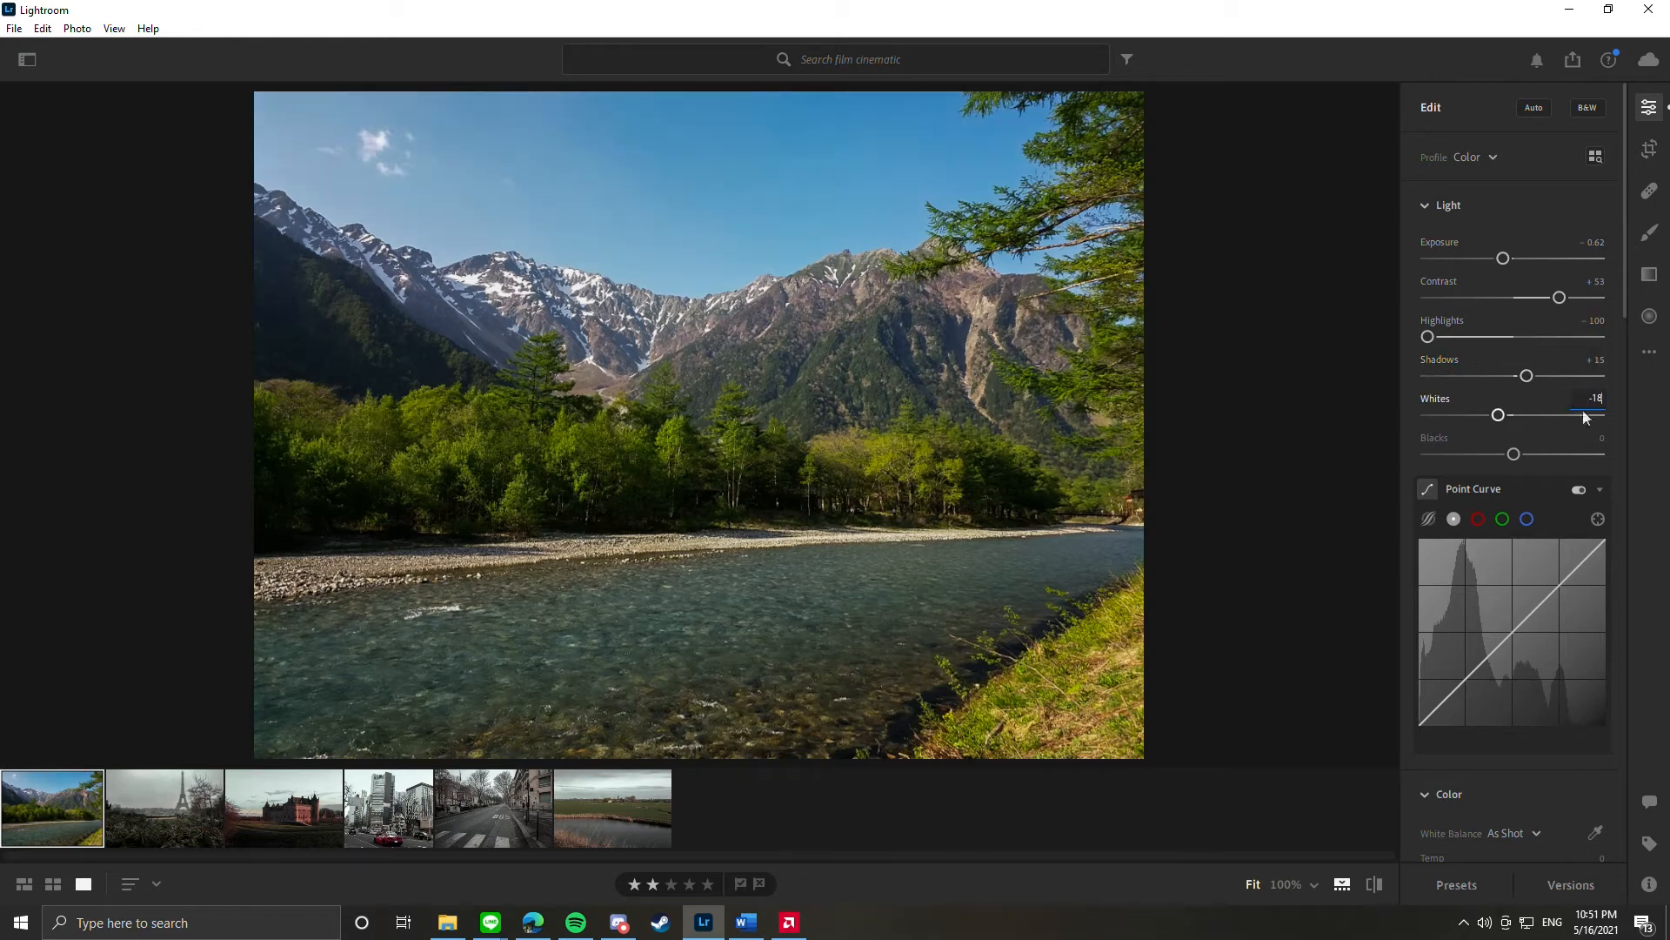
{"action": "left_click", "coordinate": [1601, 441]}
{"action": "type", "text": "62"}
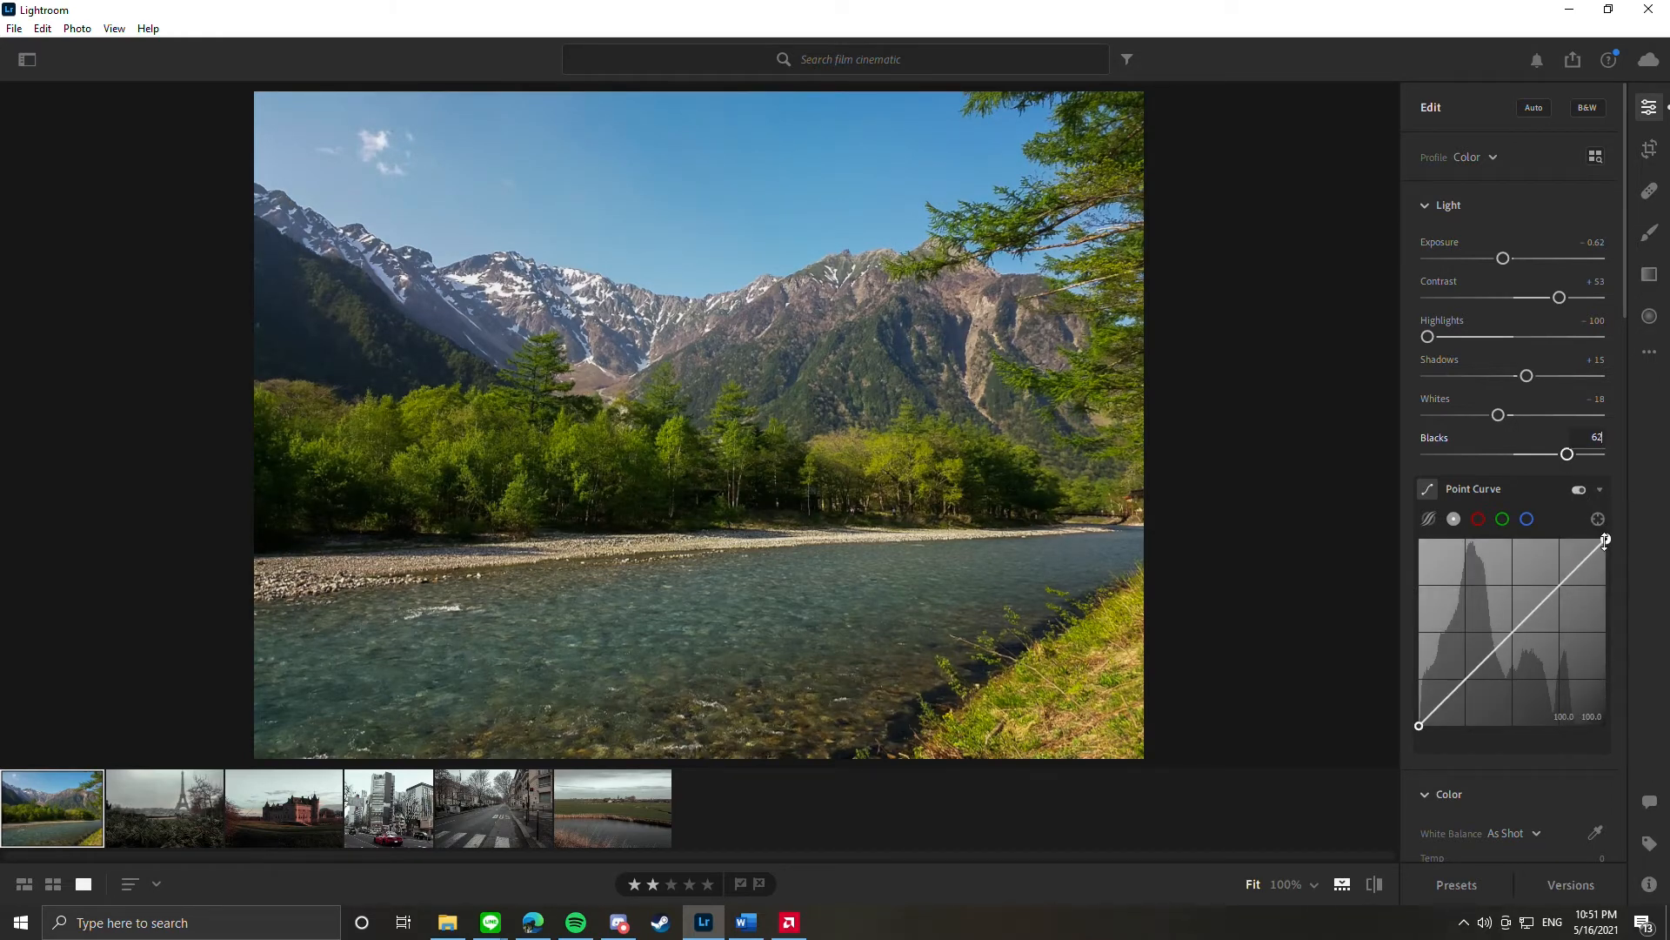
- Lower the white point of the main point curve slightly and shape a gentle S-curve with one highlight and one shadow point
{"action": "left_click_drag", "start_coordinate": [1606, 541], "coordinate": [1608, 546]}
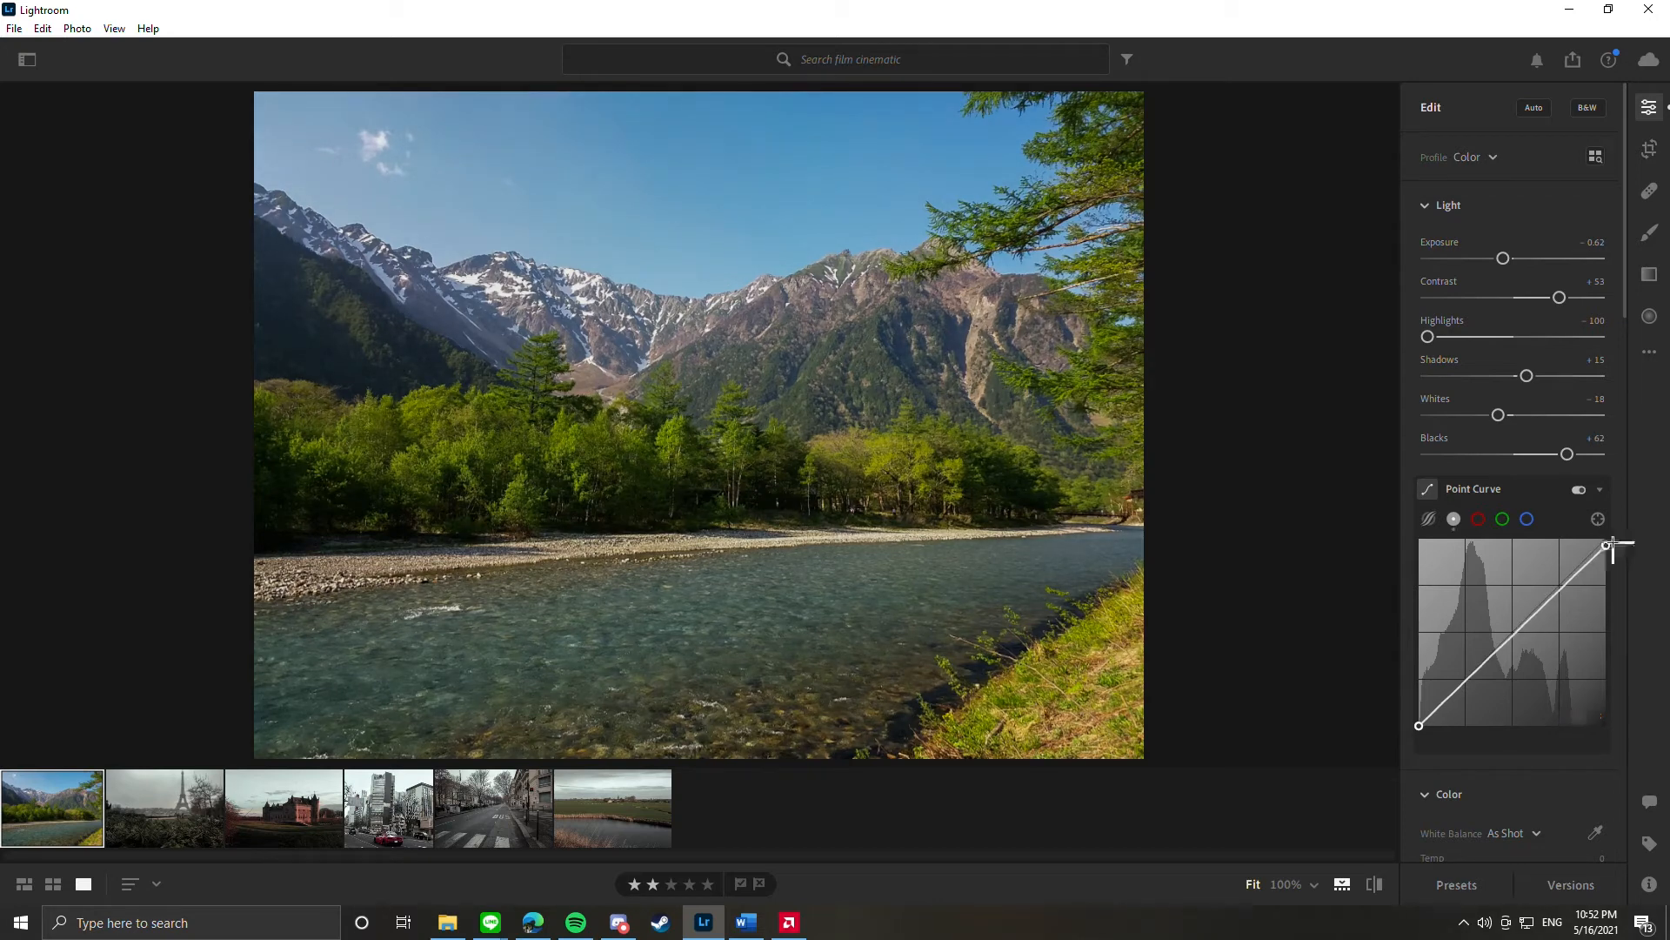
{"action": "left_click", "coordinate": [1556, 593]}
{"action": "left_click_drag", "start_coordinate": [1555, 595], "coordinate": [1554, 593]}
{"action": "left_click", "coordinate": [1456, 691]}
{"action": "left_click_drag", "start_coordinate": [1456, 690], "coordinate": [1456, 693]}
- Shift the white points of the red, green and blue curves slightly inward, with the green one at input 95.7
{"action": "left_click", "coordinate": [1477, 518]}
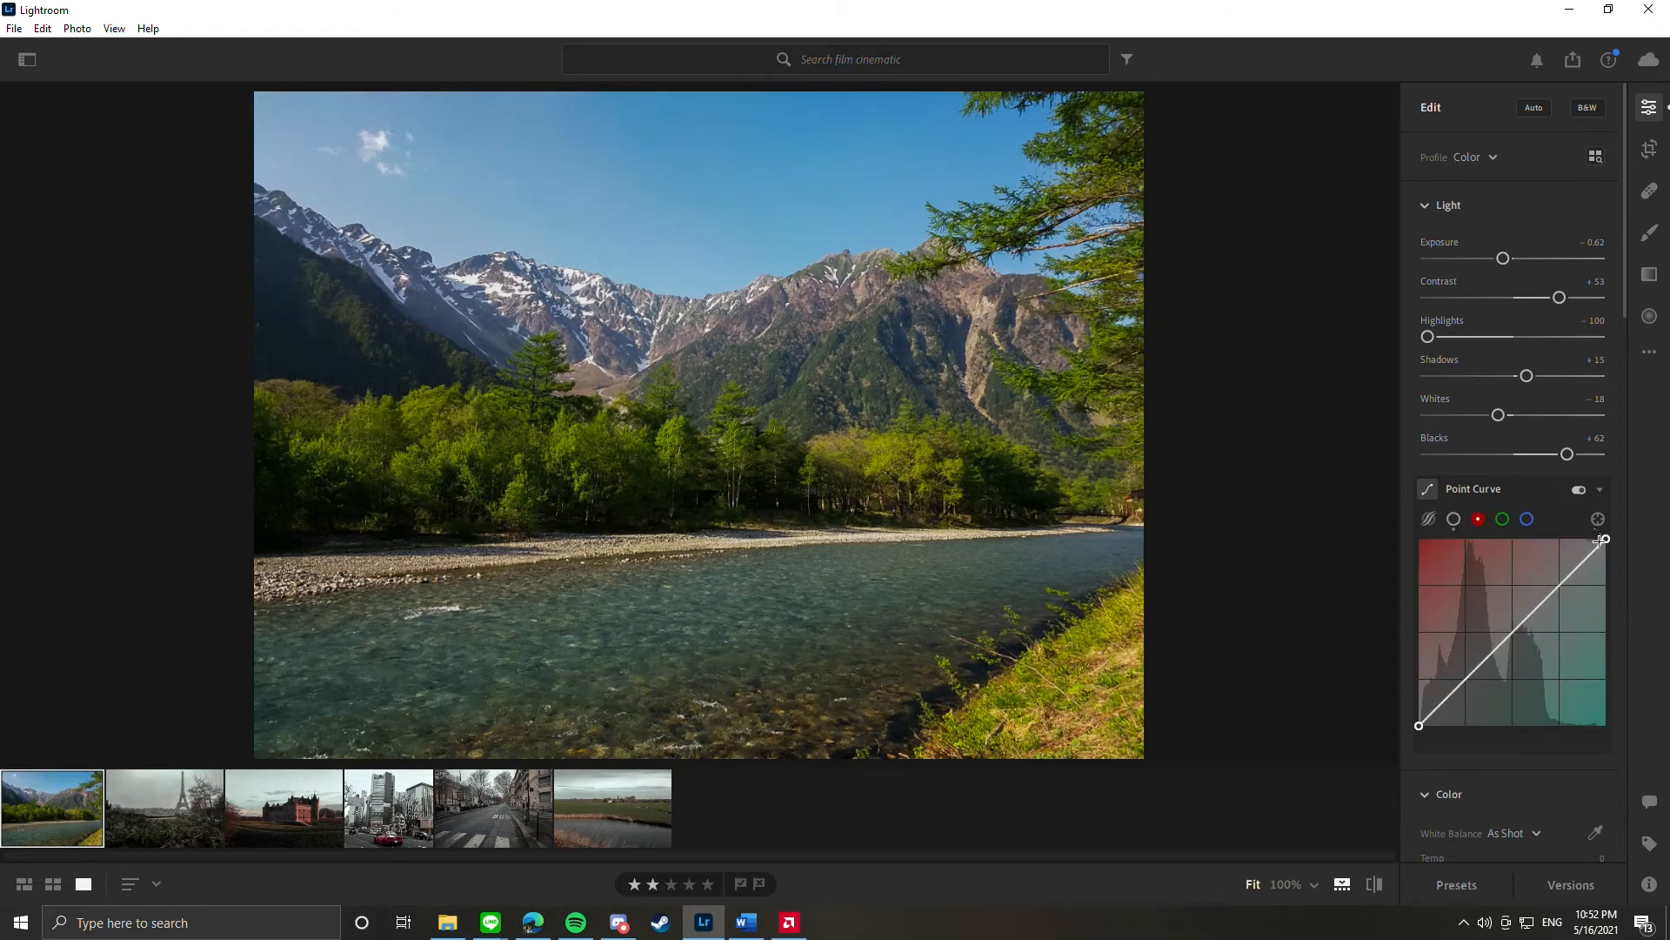
{"action": "left_click_drag", "start_coordinate": [1606, 540], "coordinate": [1601, 539]}
{"action": "left_click", "coordinate": [1503, 518]}
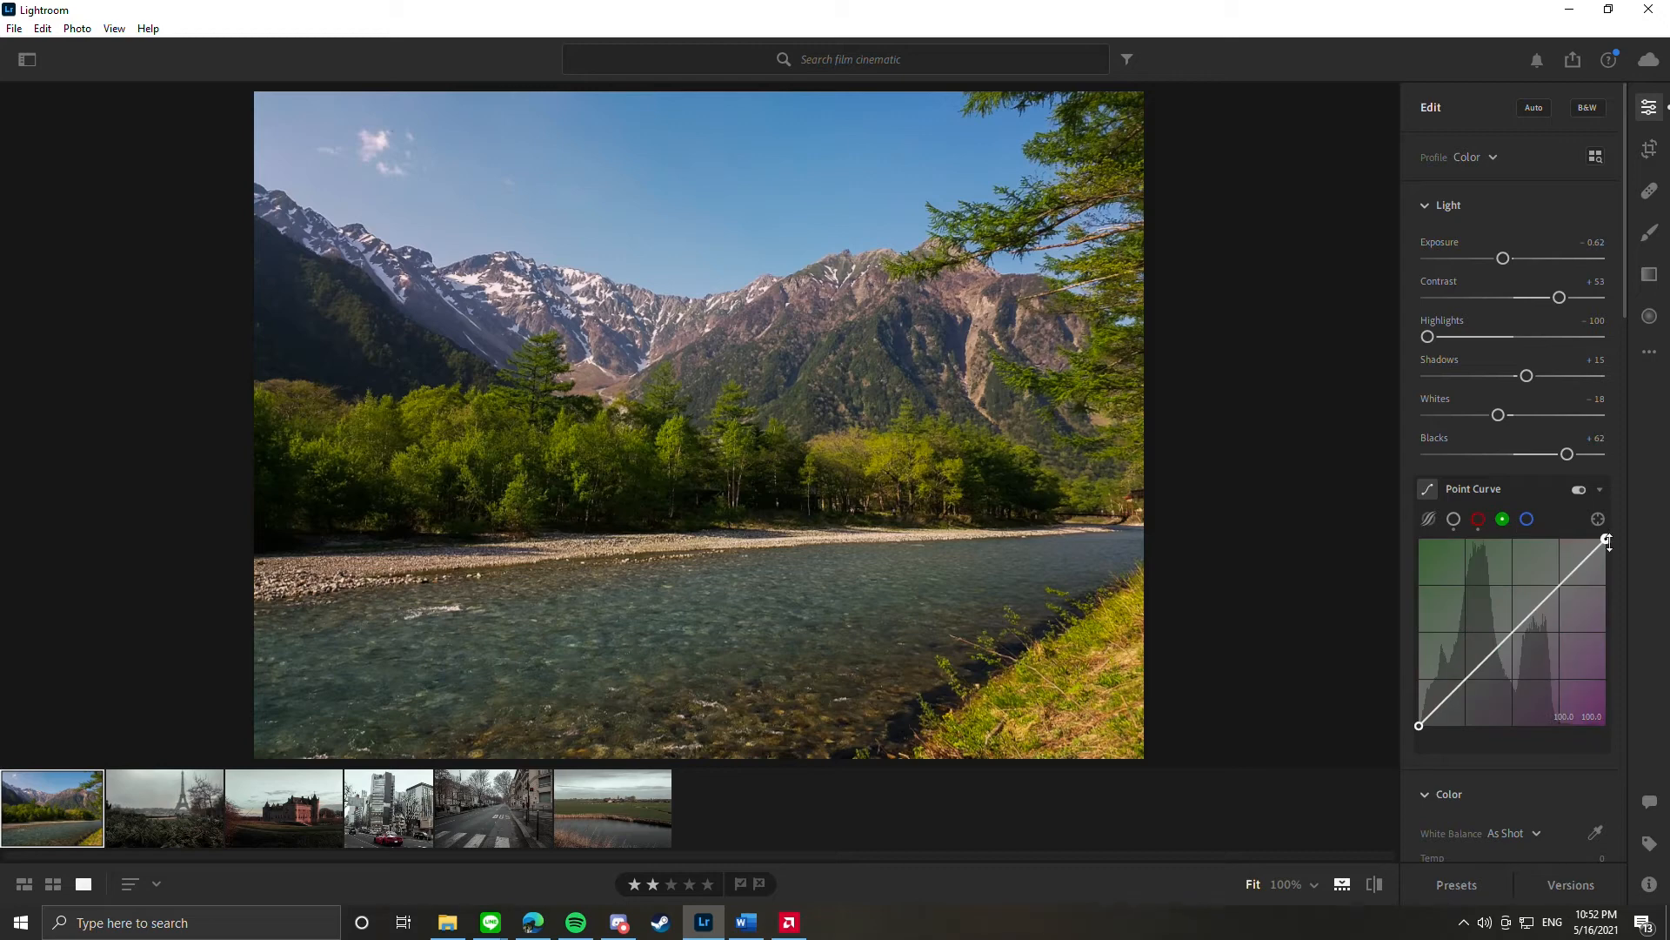
{"action": "left_click_drag", "start_coordinate": [1606, 539], "coordinate": [1599, 538]}
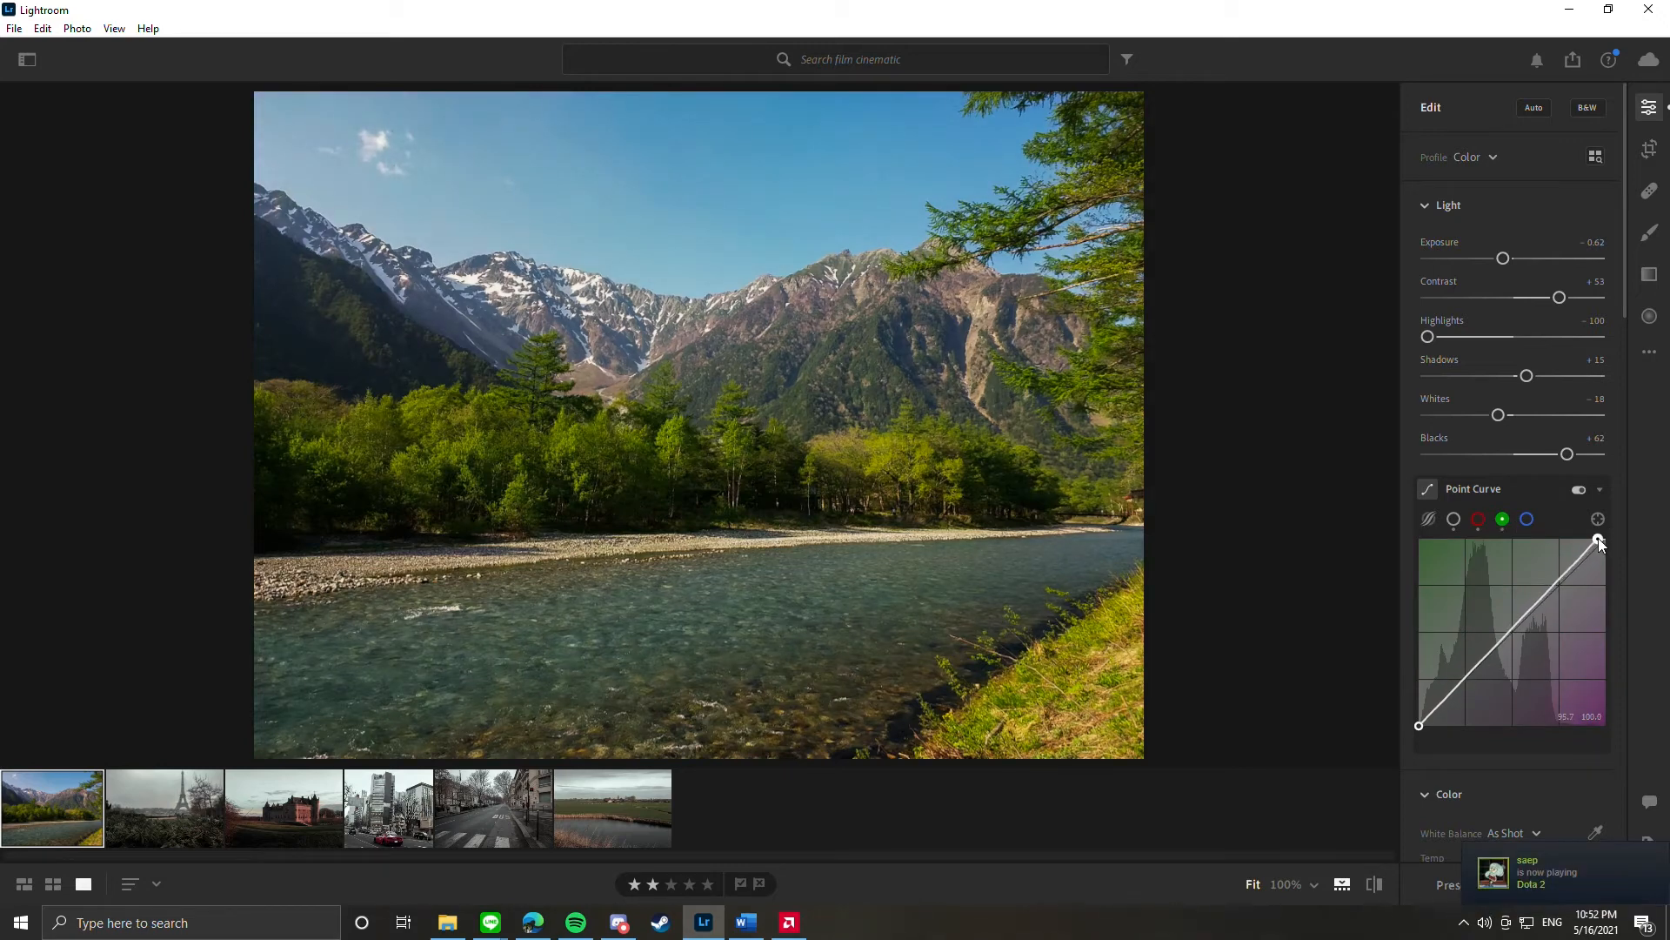
{"action": "left_click", "coordinate": [1527, 519]}
{"action": "left_click_drag", "start_coordinate": [1607, 537], "coordinate": [1601, 536]}
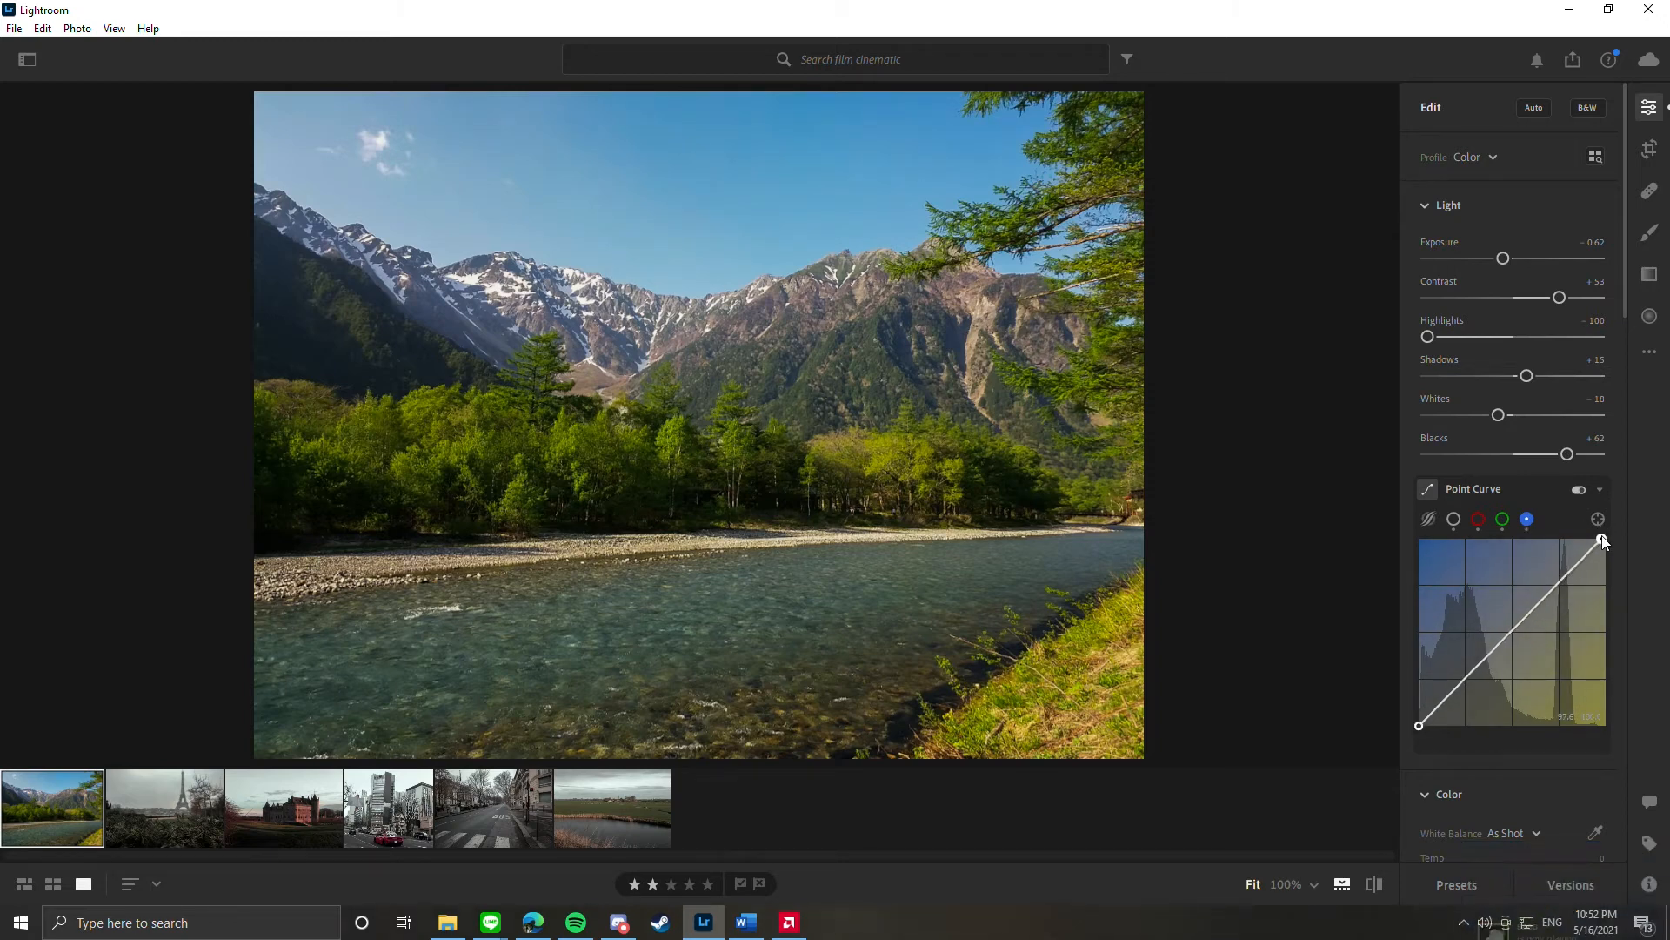
{"action": "left_click_drag", "start_coordinate": [1601, 539], "coordinate": [1599, 539]}
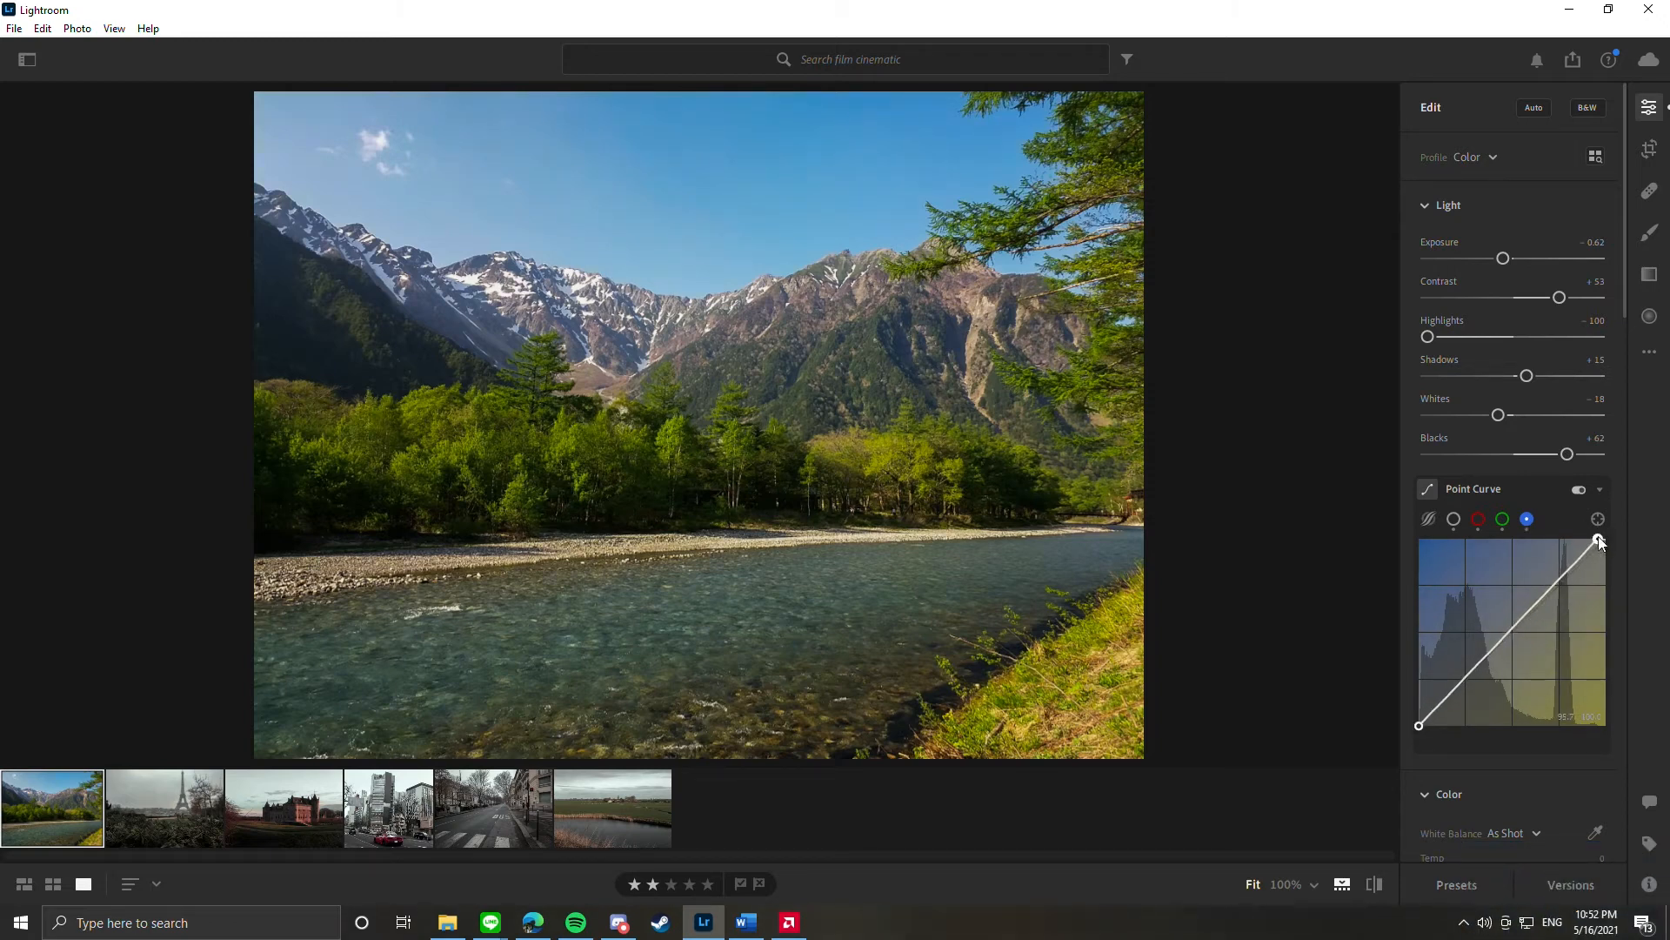
- Set the photo's Tint to +3, Vibrance to +28 and Saturation to -50
{"action": "scroll", "coordinate": [1531, 600], "scroll_direction": "down", "scroll_amount": 4}
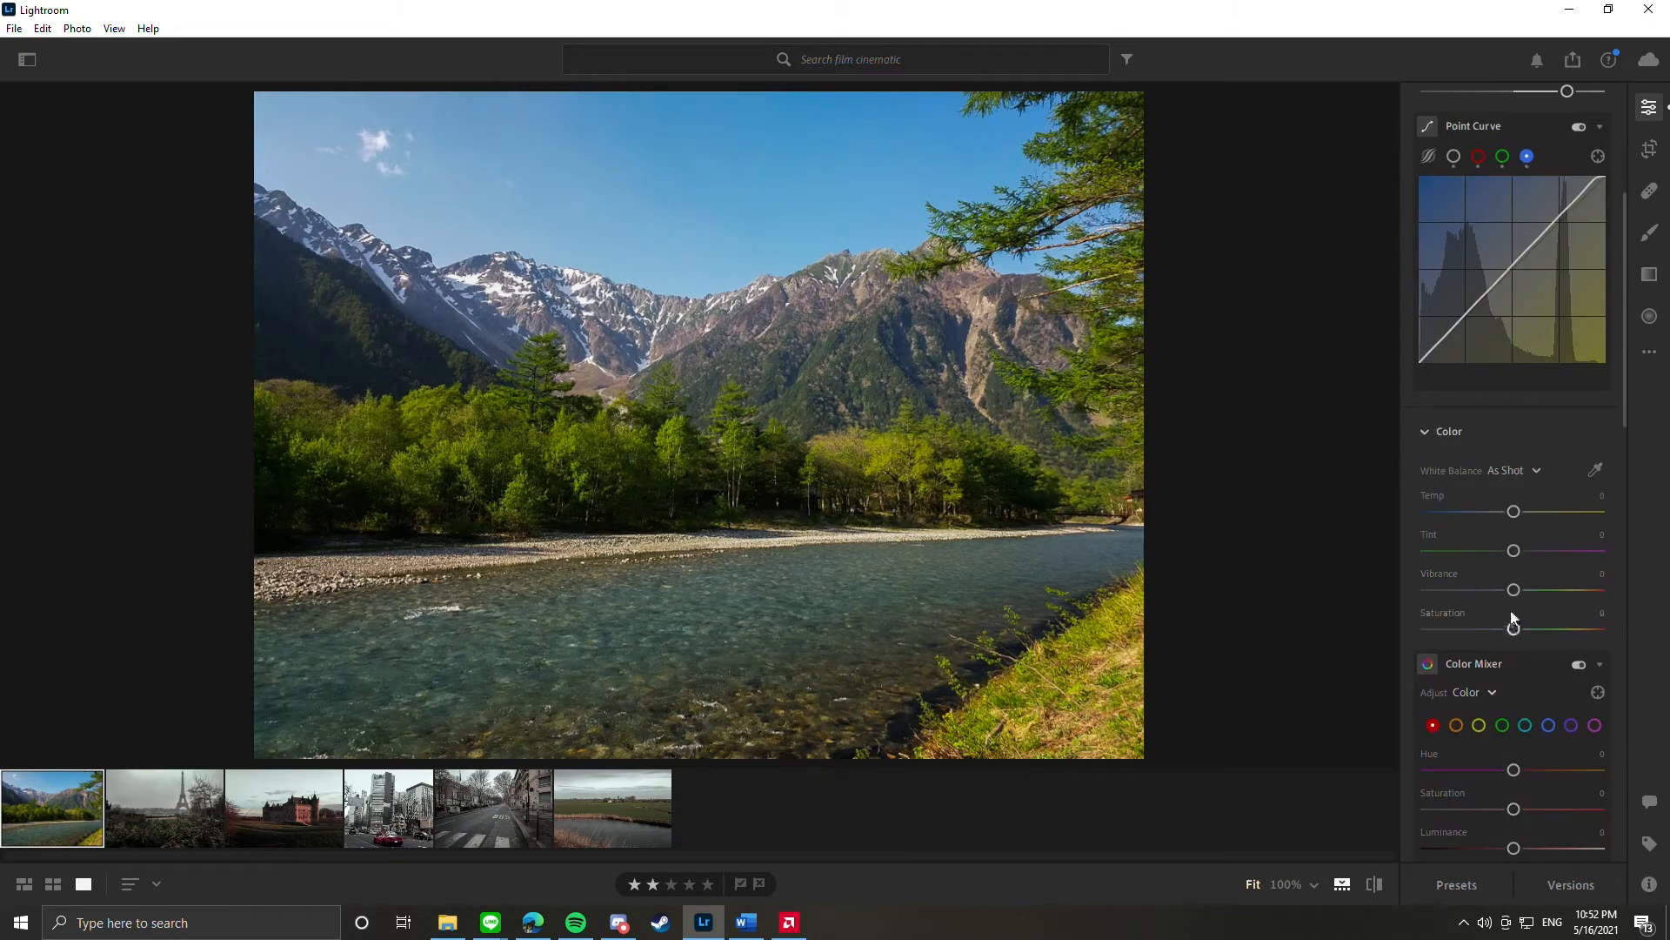
{"action": "left_click", "coordinate": [1600, 535]}
{"action": "type", "text": "3"}
{"action": "left_click", "coordinate": [1600, 573]}
{"action": "type", "text": "28"}
{"action": "key", "text": "Return"}
{"action": "left_click", "coordinate": [1599, 612]}
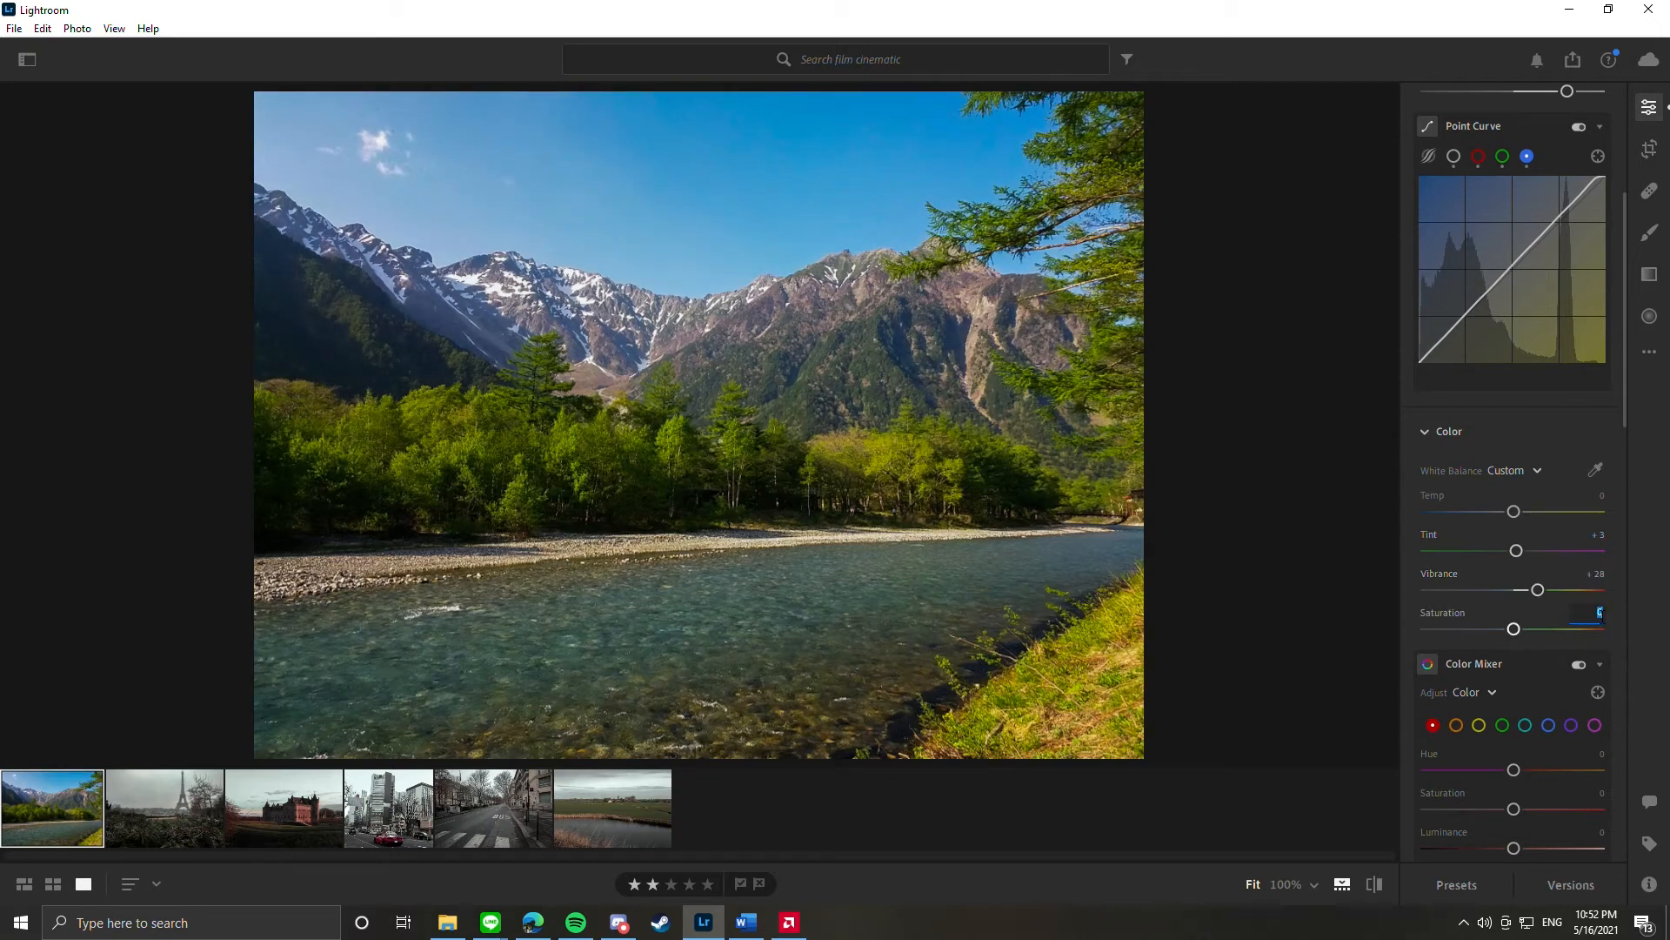
{"action": "type", "text": "-50"}
{"action": "key", "text": "Return"}
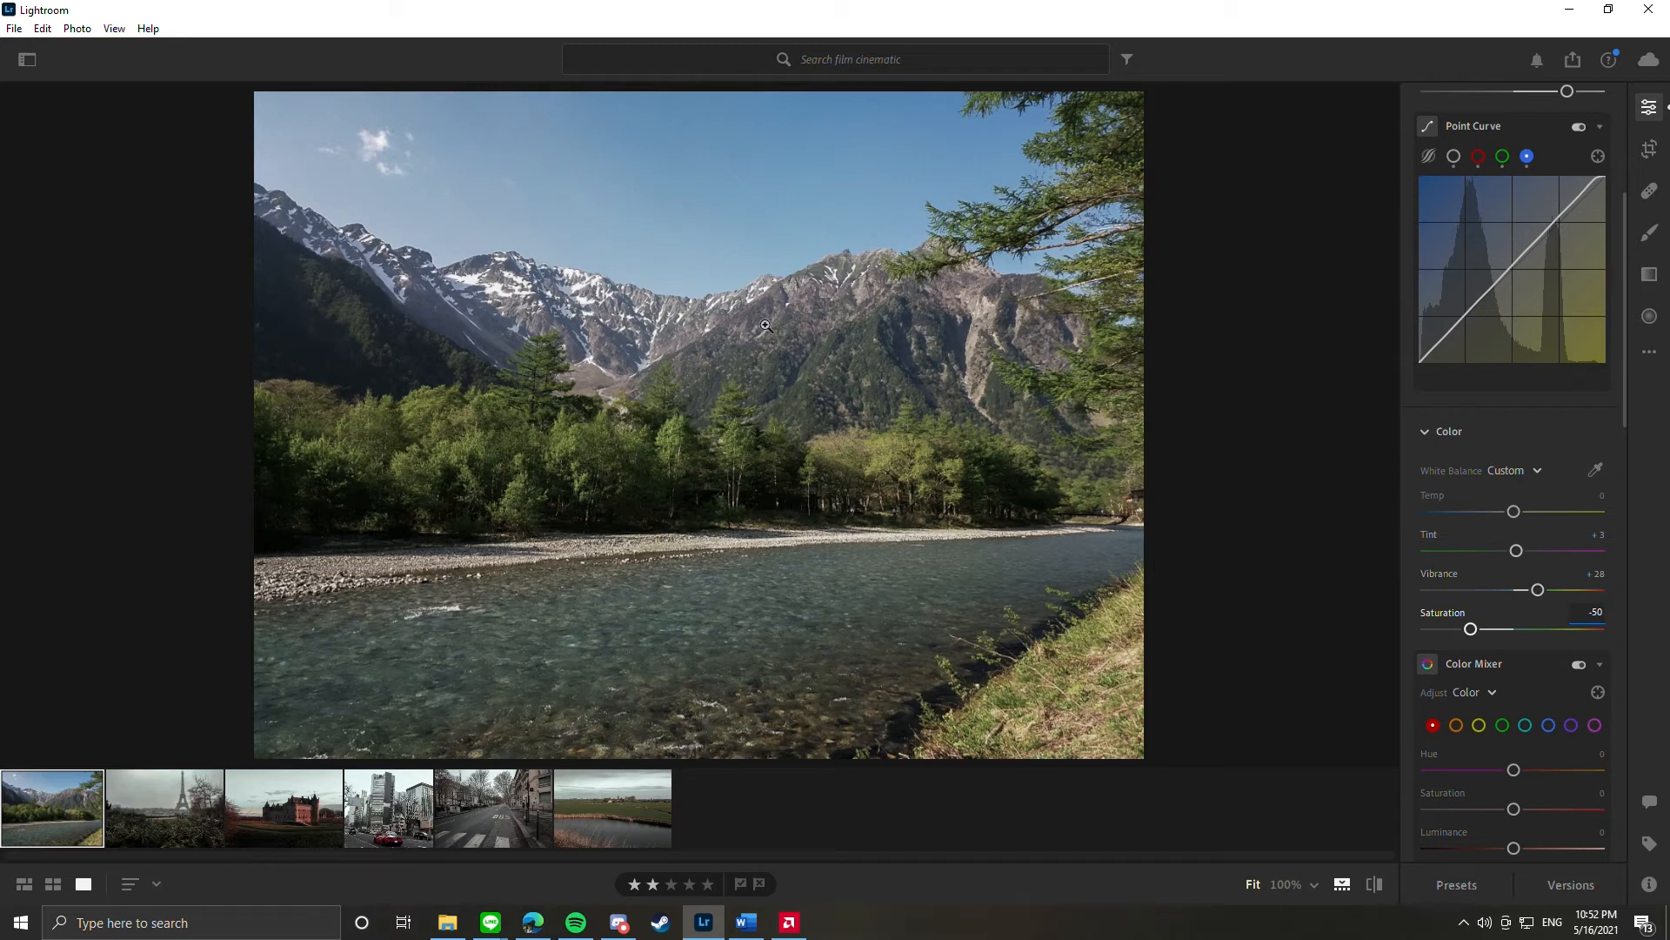
- Set the red range in the Color Mixer to Hue -51 and Luminance -20
{"action": "scroll", "coordinate": [1493, 574], "scroll_direction": "down", "scroll_amount": 5}
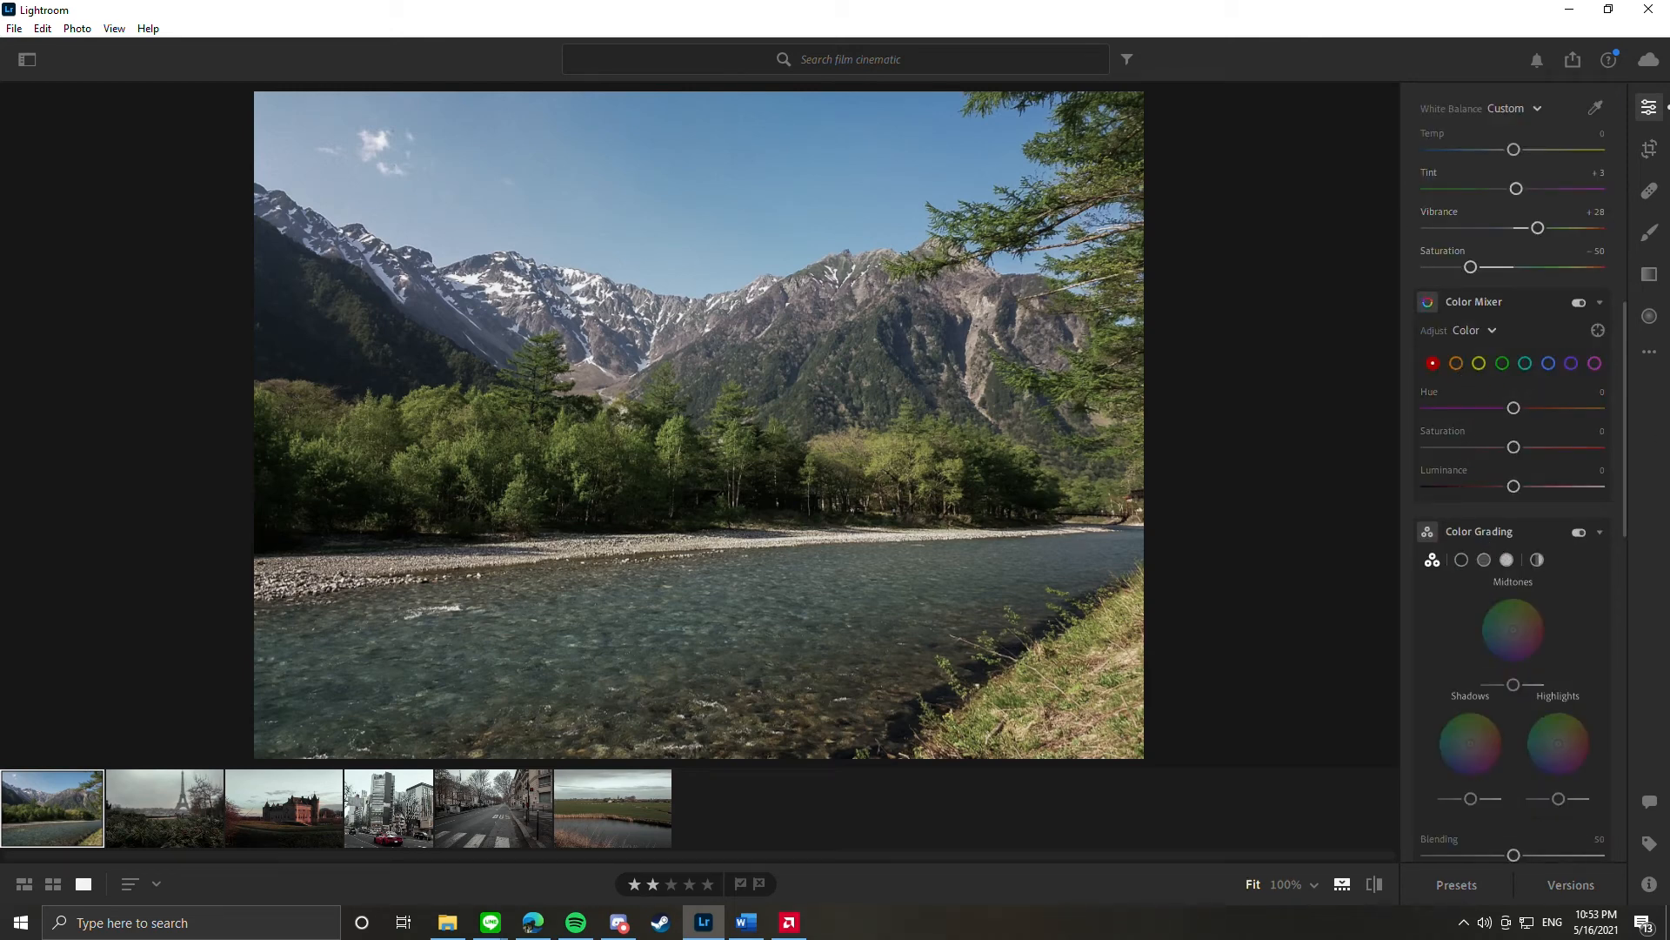
{"action": "left_click", "coordinate": [1586, 393]}
{"action": "key", "text": "BackSpace"}
{"action": "type", "text": "-51"}
{"action": "left_click", "coordinate": [1600, 469]}
{"action": "type", "text": "-20"}
- Set the orange range in the Color Mixer to Hue -16, Saturation +16 and Luminance +8
{"action": "left_click", "coordinate": [1456, 363]}
{"action": "type", "text": "-16"}
{"action": "key", "text": "Tab"}
{"action": "type", "text": "16"}
{"action": "left_click", "coordinate": [1581, 468]}
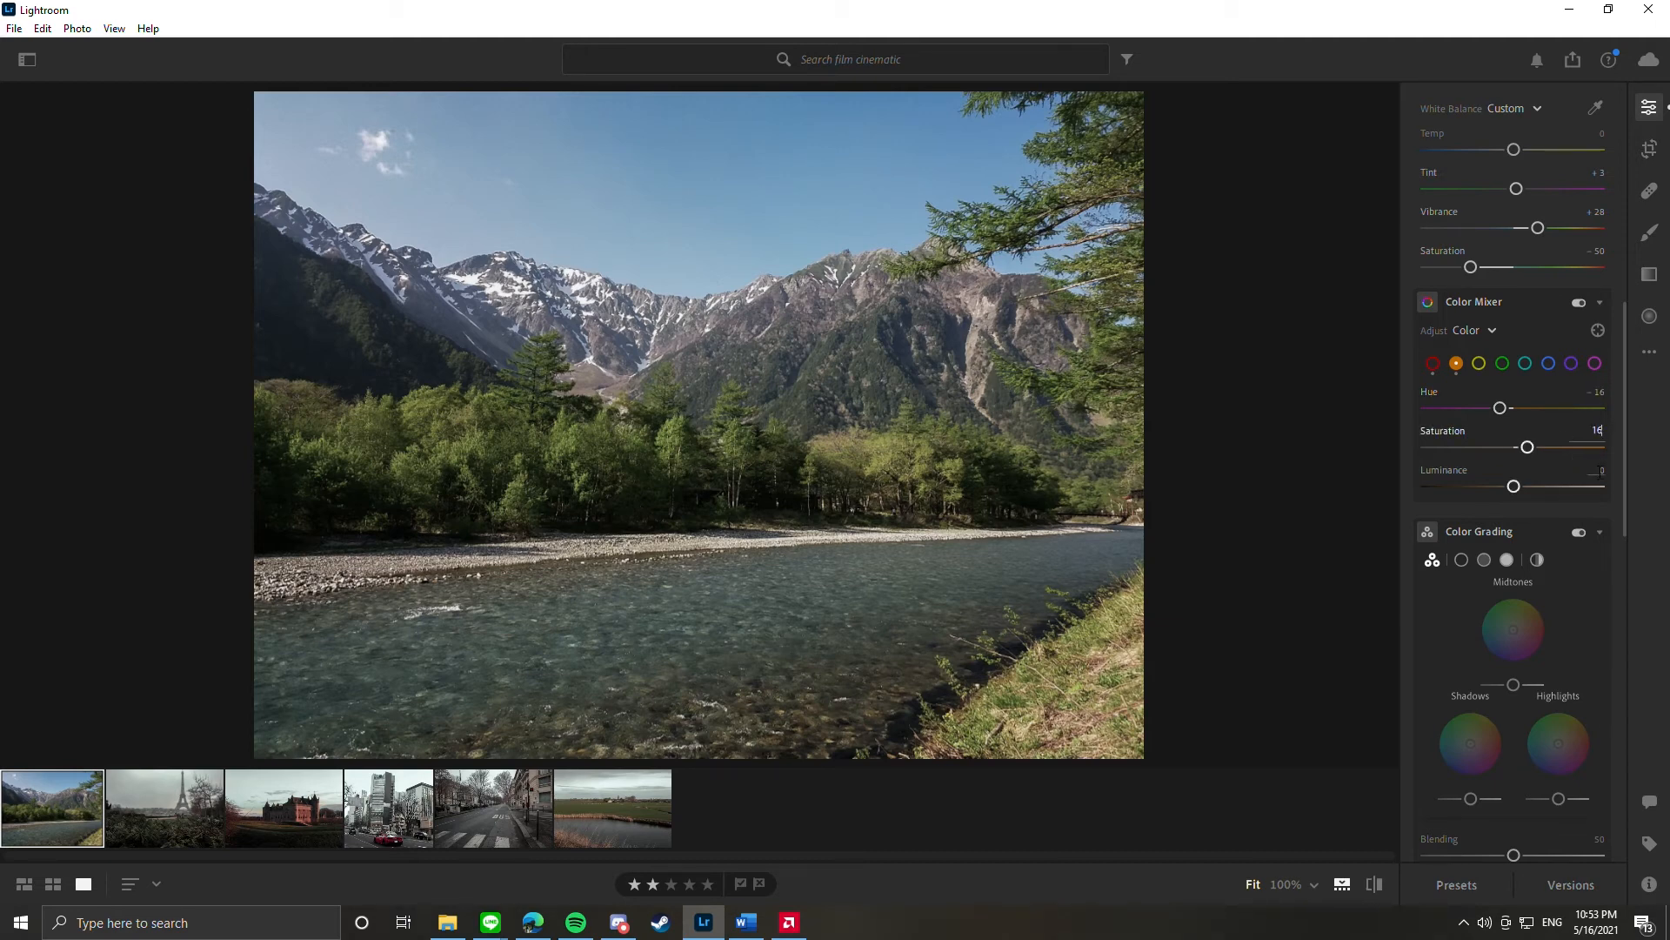
{"action": "type", "text": "8"}
- Set the yellow range in the Color Mixer to Hue -16, Saturation +16 and Luminance +8
{"action": "left_click", "coordinate": [1480, 361]}
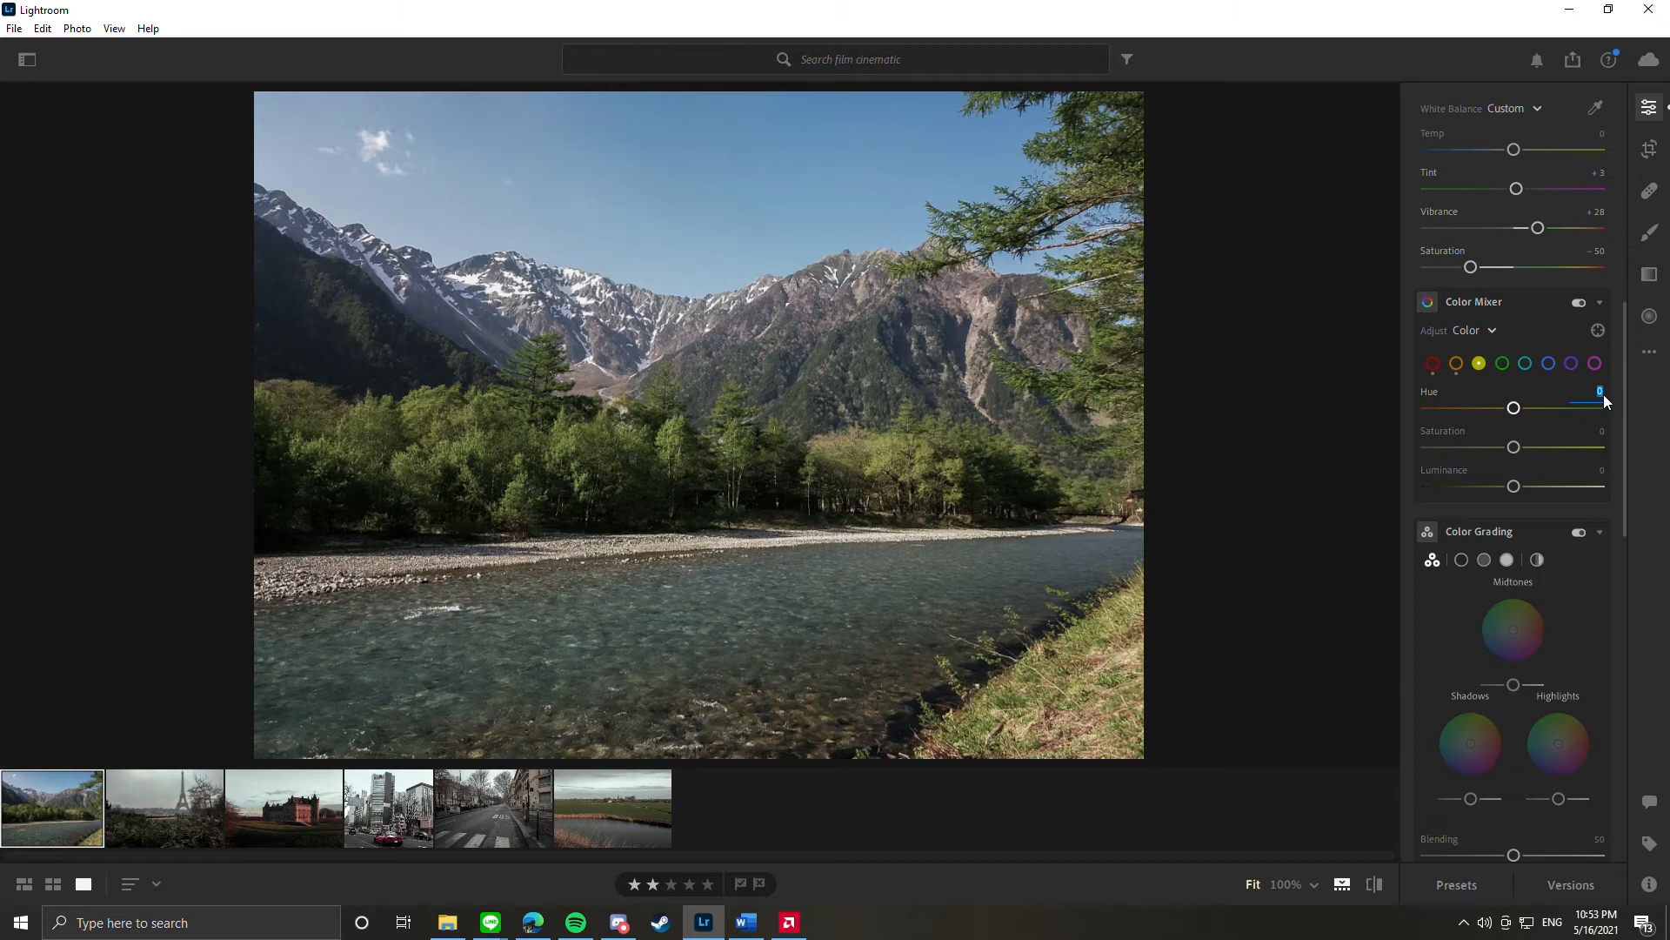
{"action": "type", "text": "-16"}
{"action": "left_click", "coordinate": [1598, 430]}
{"action": "type", "text": "16"}
{"action": "left_click", "coordinate": [1599, 470]}
{"action": "type", "text": "8"}
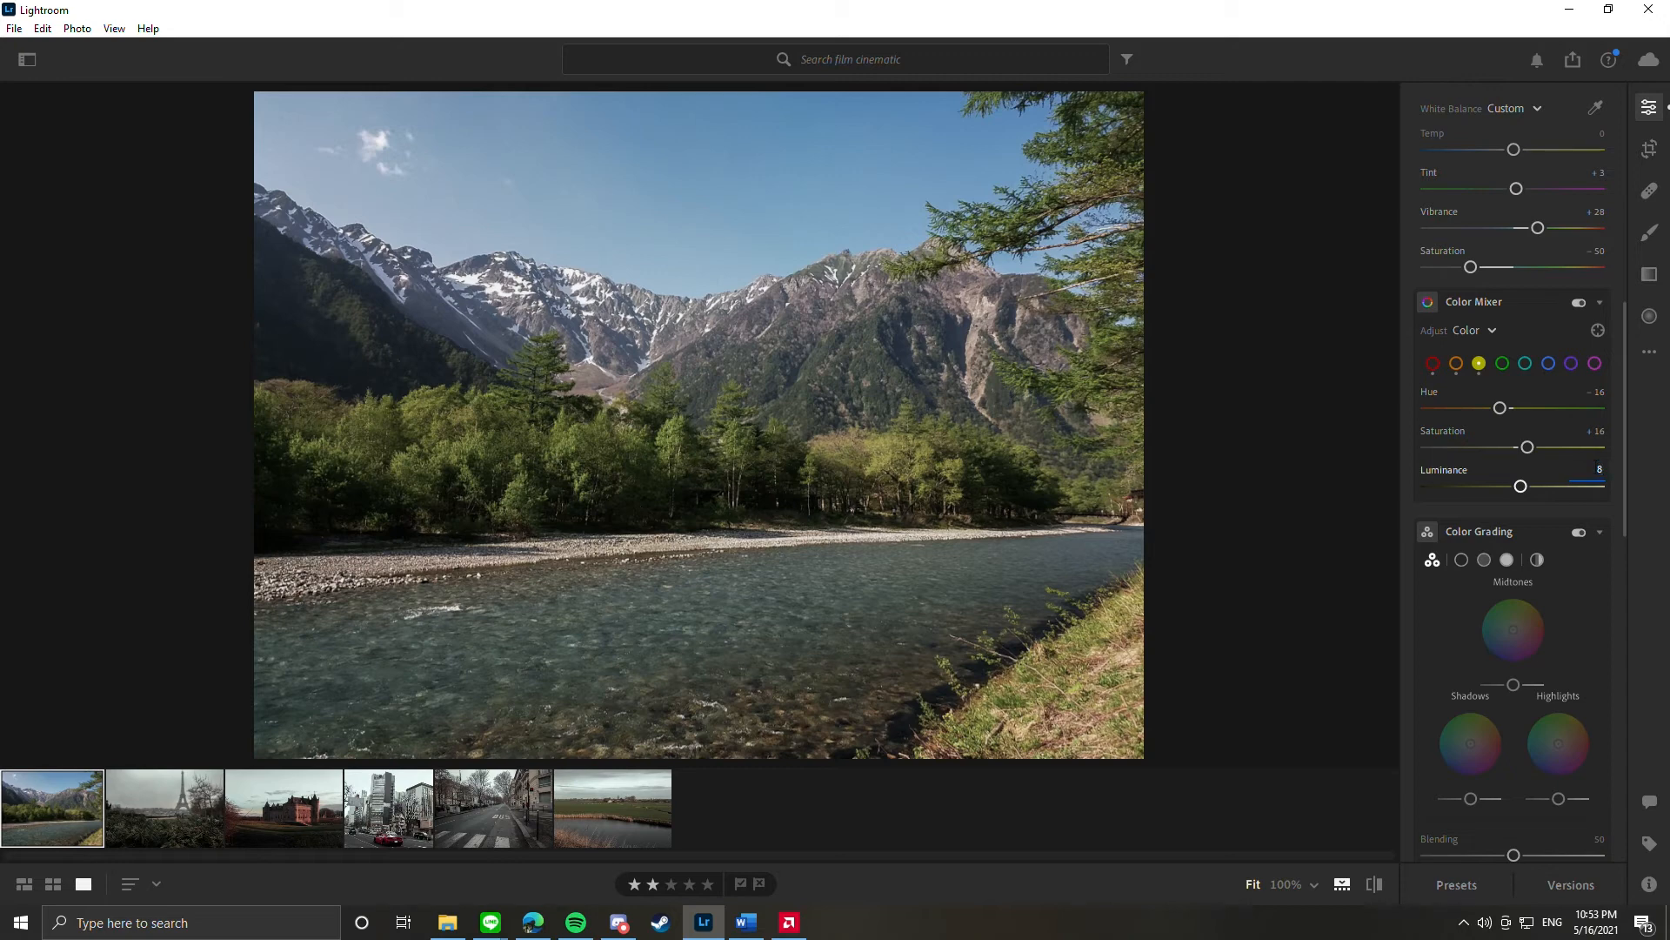
- Set the green range in the Color Mixer to Hue -12, Saturation -26 and Luminance -78
{"action": "left_click", "coordinate": [1502, 363]}
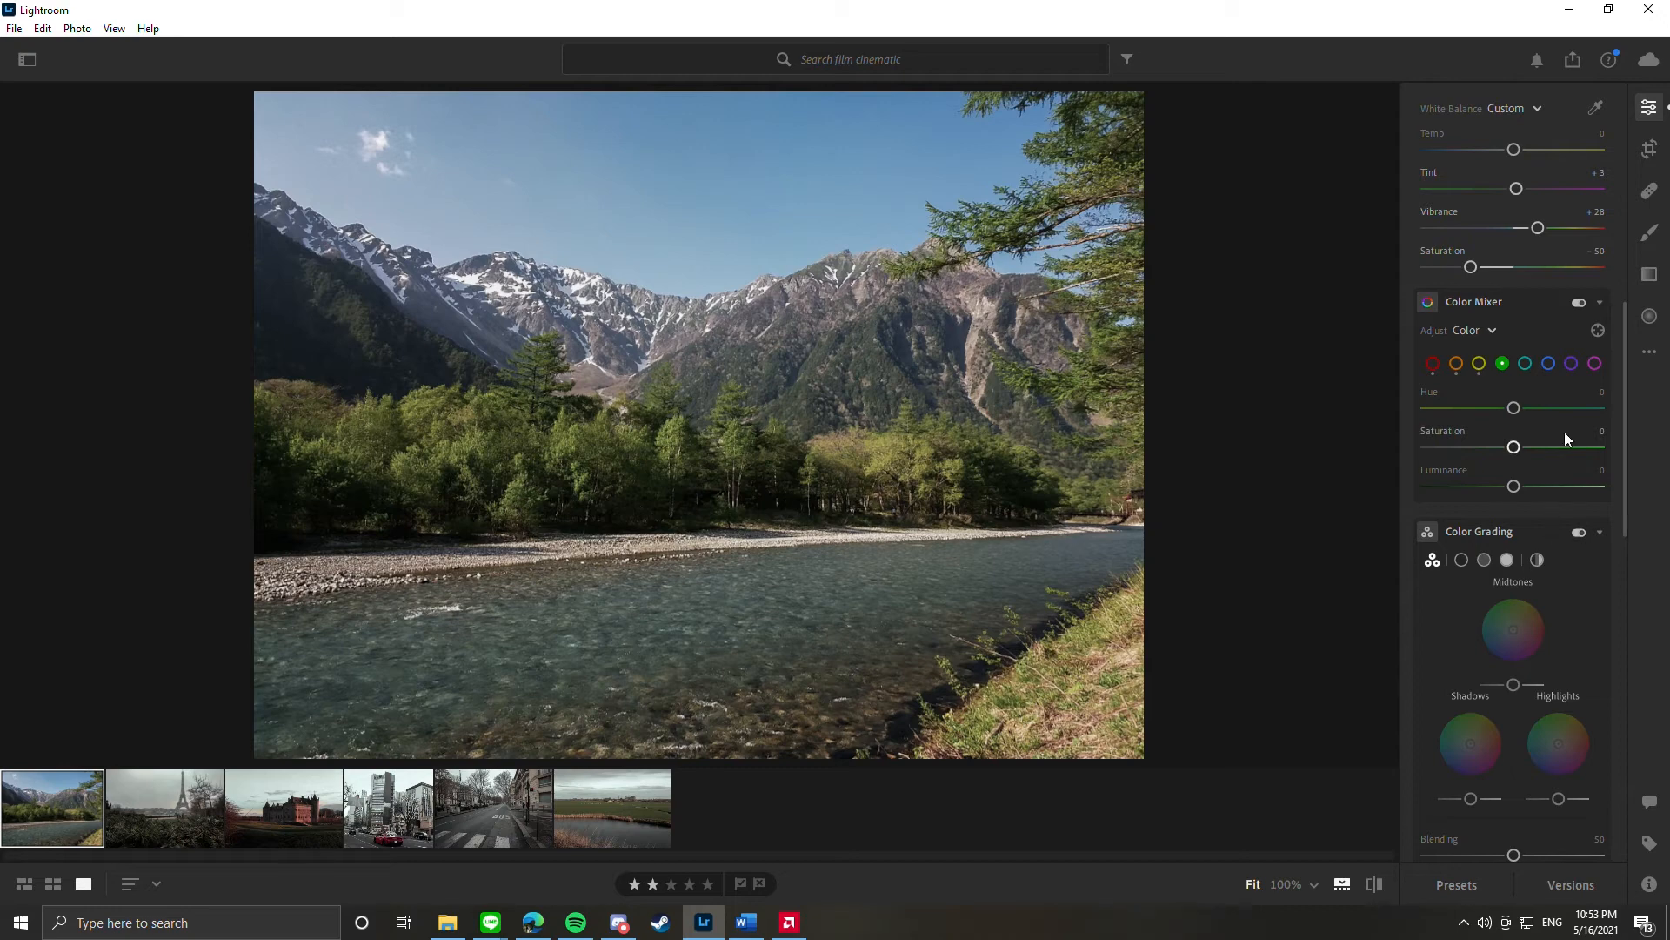
{"action": "left_click", "coordinate": [1599, 392]}
{"action": "type", "text": "-12"}
{"action": "left_click", "coordinate": [1599, 429]}
{"action": "type", "text": "-26"}
{"action": "left_click", "coordinate": [1600, 470]}
{"action": "type", "text": "-78"}
{"action": "key", "text": "Return"}
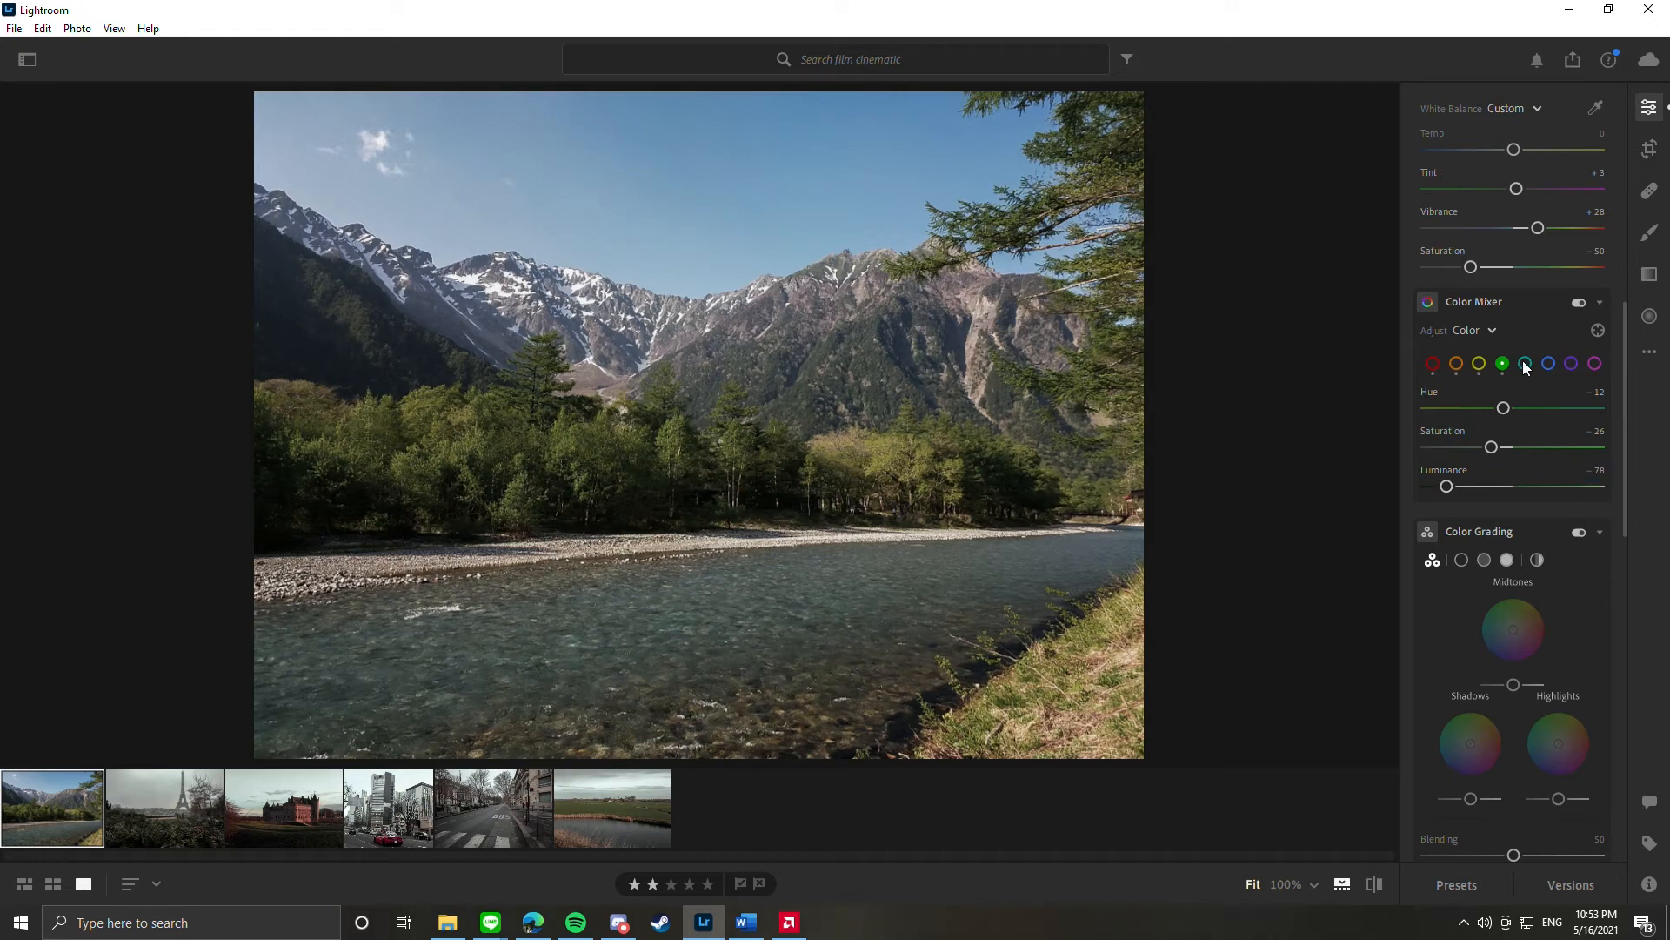
- Set the aqua range in the Color Mixer to Hue -7, Saturation +20 and Luminance +6
{"action": "left_click", "coordinate": [1524, 363]}
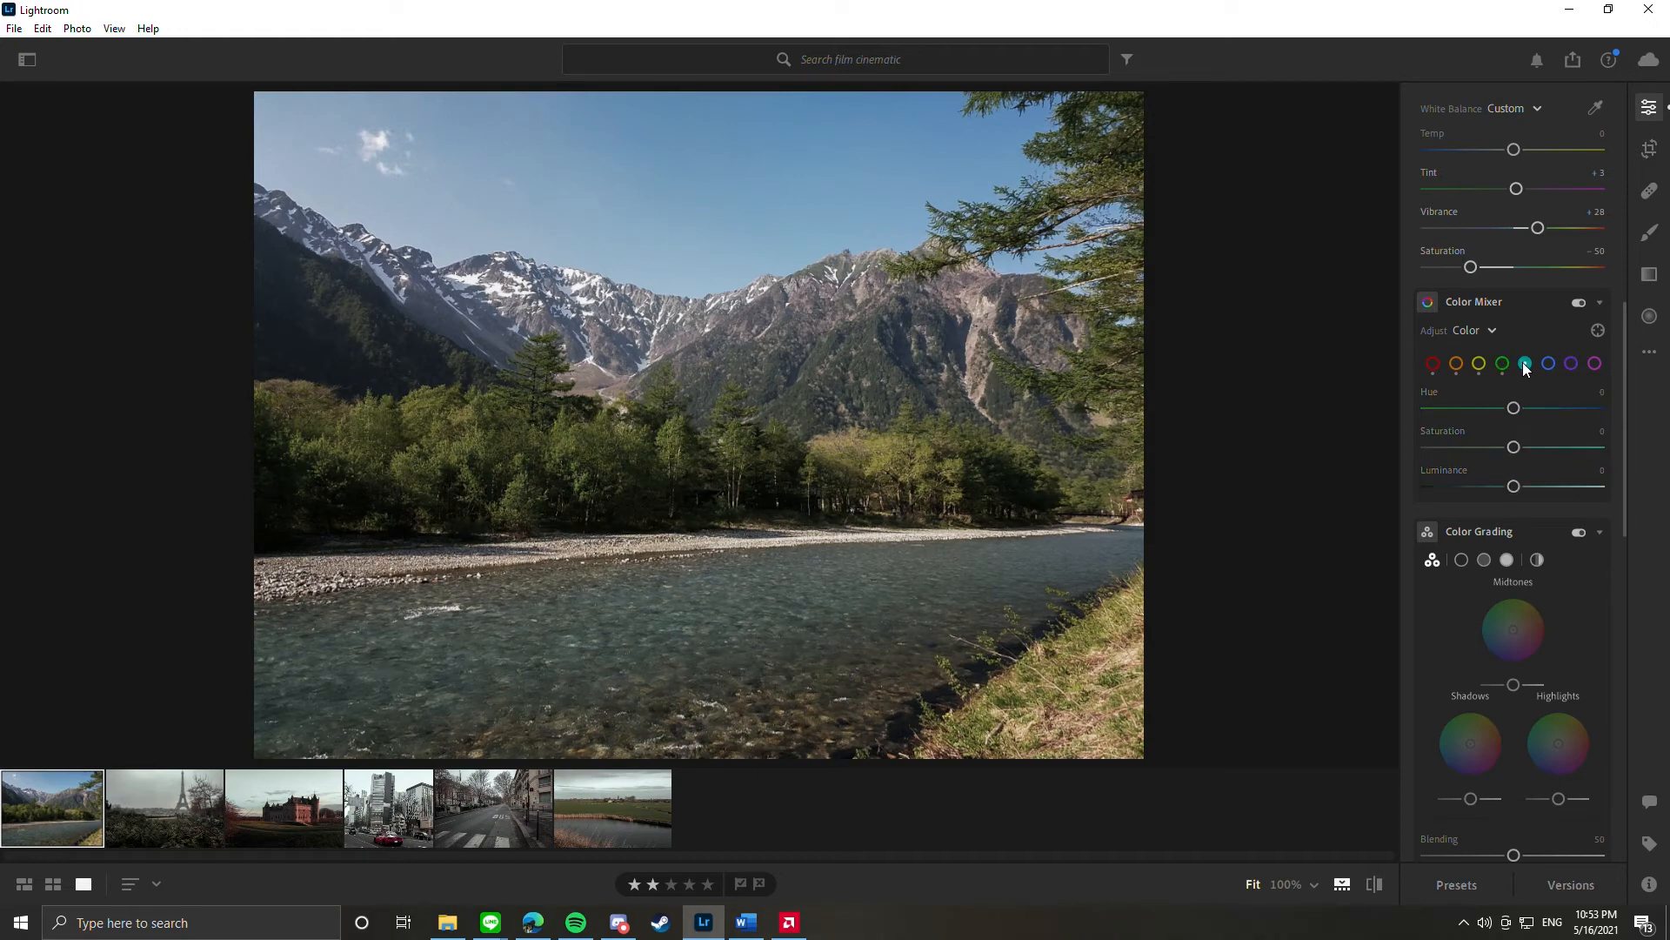
{"action": "left_click", "coordinate": [1600, 393]}
{"action": "type", "text": "-7"}
{"action": "key", "text": "Tab"}
{"action": "left_click_drag", "start_coordinate": [1510, 448], "coordinate": [1415, 435]}
{"action": "left_click", "coordinate": [1596, 434]}
{"action": "type", "text": "20"}
{"action": "key", "text": "Return"}
{"action": "left_click", "coordinate": [1601, 470]}
{"action": "type", "text": "6"}
- Set the blue range in the Color Mixer to Hue -16, Saturation -100 and Luminance +78
{"action": "left_click", "coordinate": [1548, 364]}
{"action": "left_click_drag", "start_coordinate": [1515, 445], "coordinate": [1424, 447]}
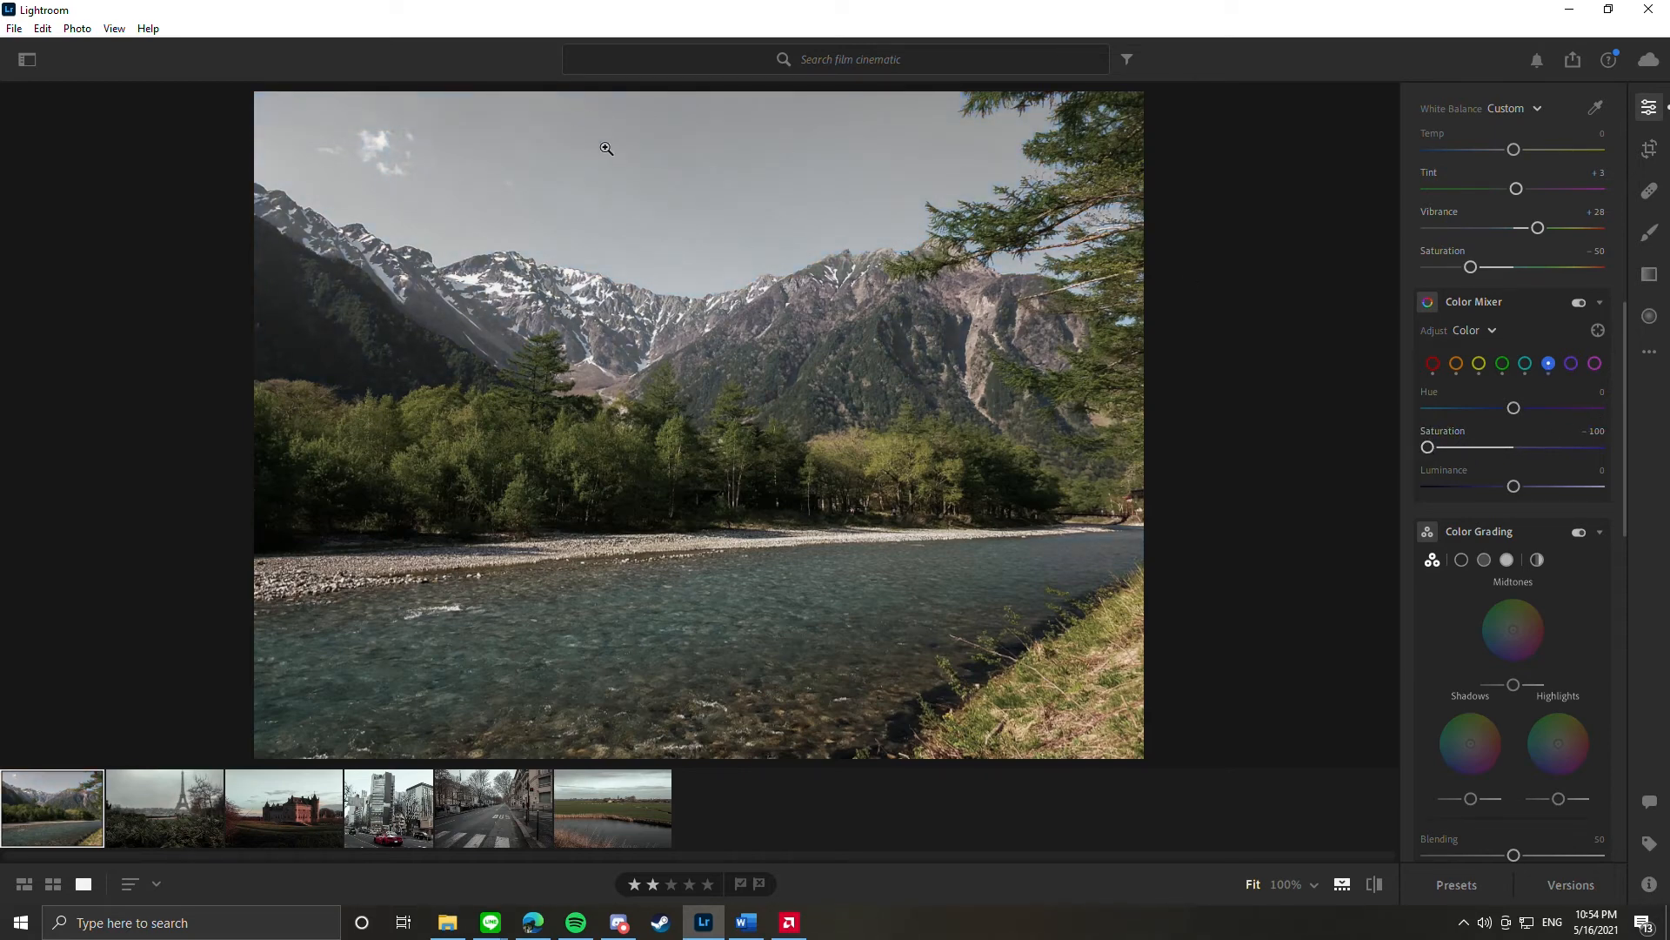
{"action": "left_click", "coordinate": [1603, 394]}
{"action": "type", "text": "-16"}
{"action": "left_click", "coordinate": [1601, 472]}
{"action": "type", "text": "78"}
- Set the purple range in the Color Mixer to Hue +16 and Saturation -25
{"action": "left_click", "coordinate": [1571, 364]}
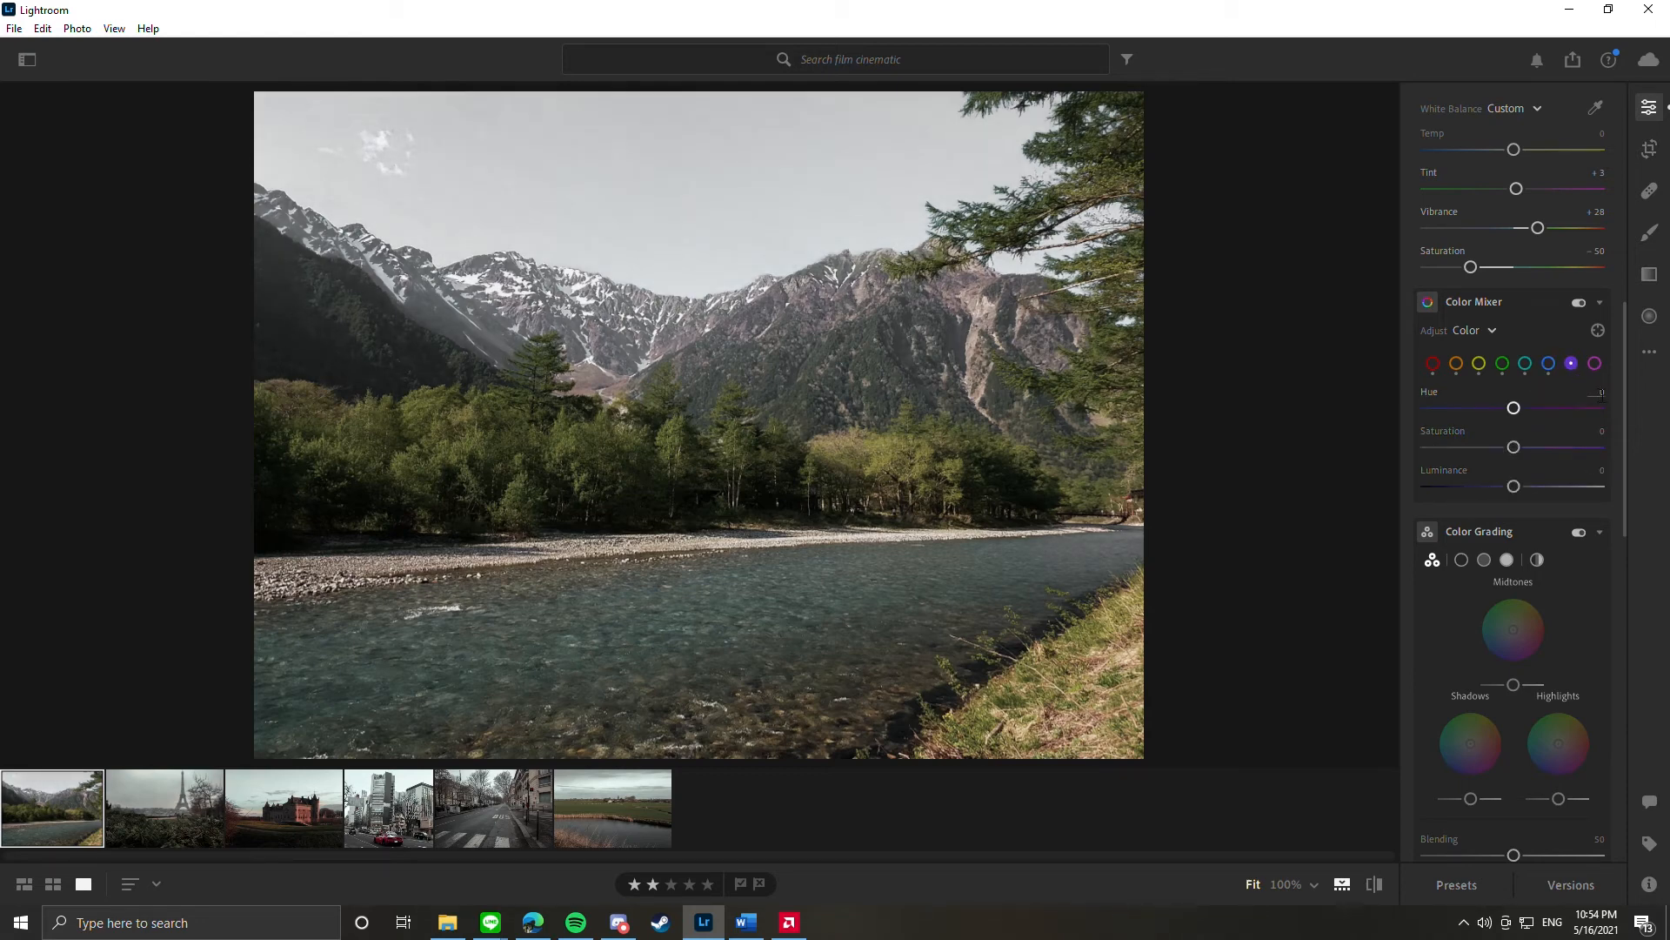
{"action": "left_click", "coordinate": [1601, 393]}
{"action": "type", "text": "16"}
{"action": "left_click", "coordinate": [1579, 430]}
{"action": "type", "text": "-25"}
{"action": "key", "text": "Tab"}
- Set the magenta range in the Color Mixer to Hue -12, Saturation -23 and Luminance +6
{"action": "left_click", "coordinate": [1594, 363]}
{"action": "left_click", "coordinate": [1597, 393]}
{"action": "left_click", "coordinate": [1600, 430]}
{"action": "type", "text": "-25"}
{"action": "key", "text": "Tab"}
{"action": "type", "text": "6"}
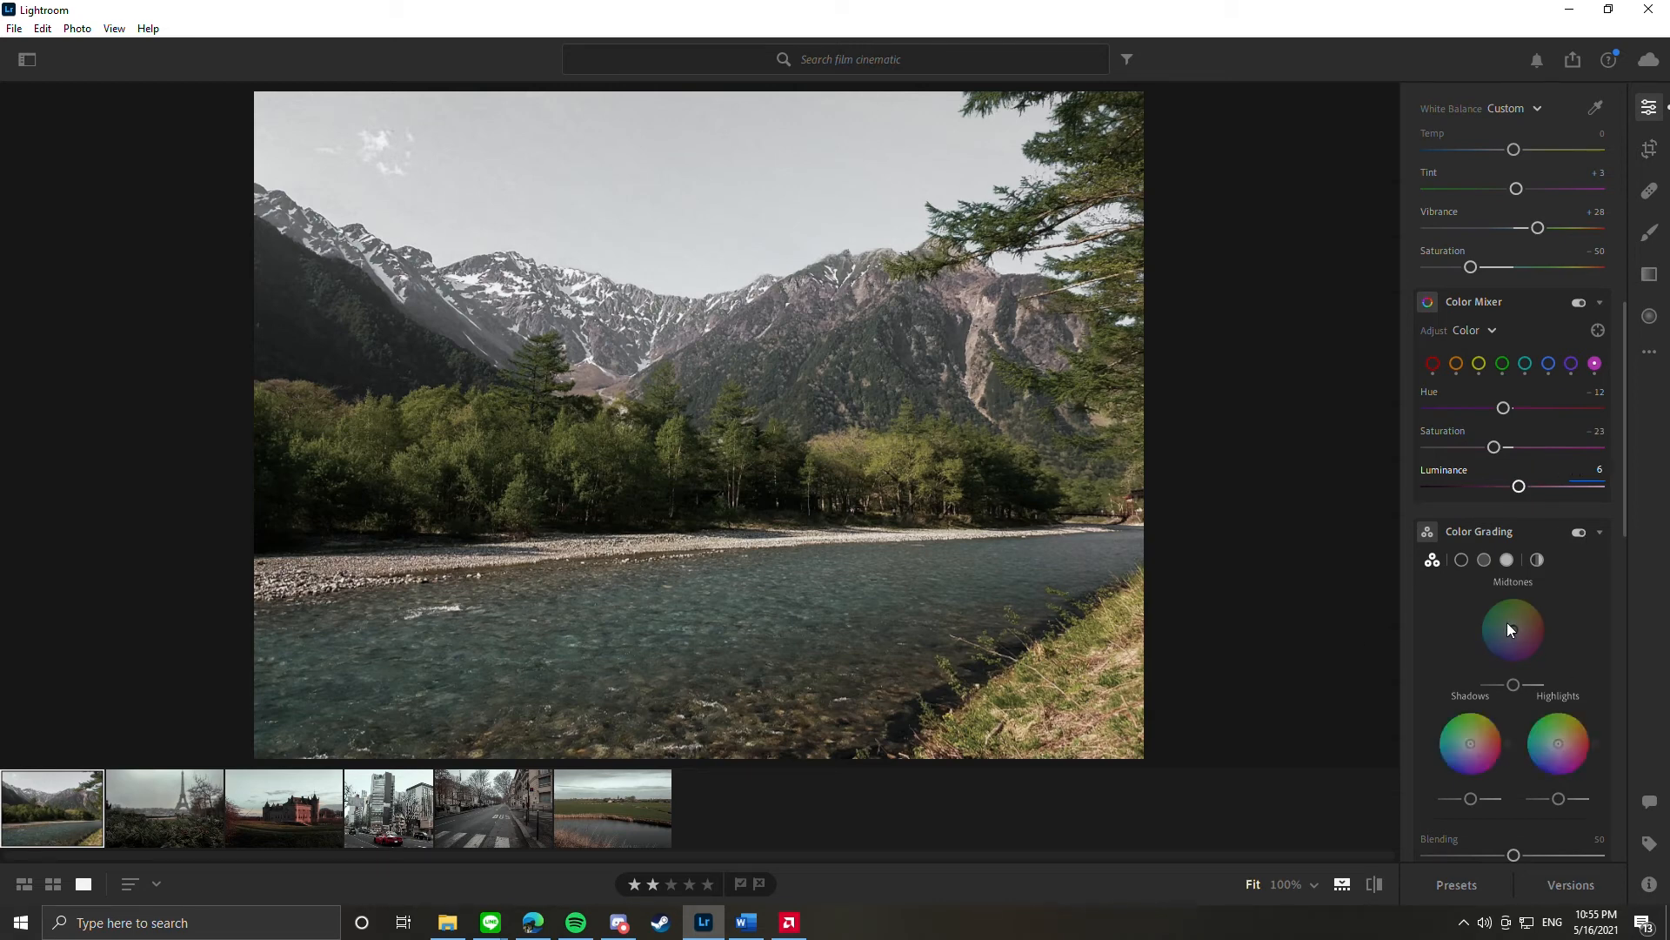
- Tint the highlights faintly green and the shadows faintly yellow-green with the Color Grading wheels, keeping both at very low saturation
{"action": "scroll", "coordinate": [1514, 592], "scroll_direction": "down", "scroll_amount": 2}
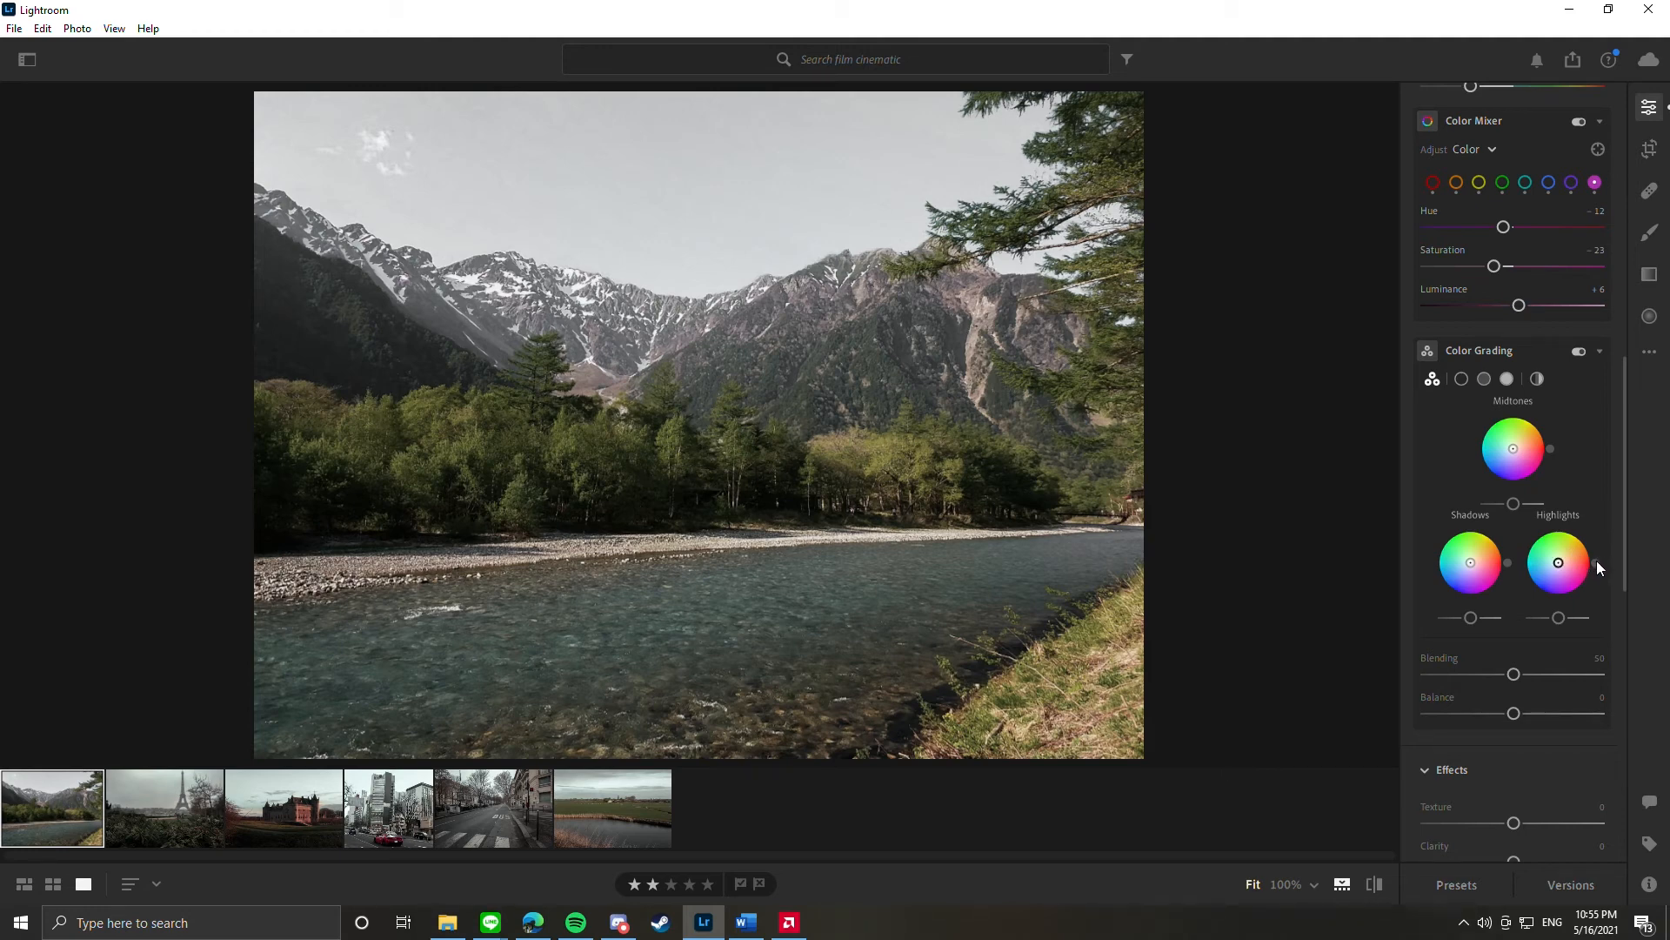
{"action": "left_click_drag", "start_coordinate": [1595, 562], "coordinate": [1582, 537]}
{"action": "left_click_drag", "start_coordinate": [1541, 527], "coordinate": [1543, 528]}
{"action": "left_click_drag", "start_coordinate": [1542, 530], "coordinate": [1557, 559]}
{"action": "left_click_drag", "start_coordinate": [1560, 562], "coordinate": [1560, 563]}
{"action": "left_click_drag", "start_coordinate": [1559, 562], "coordinate": [1559, 562]}
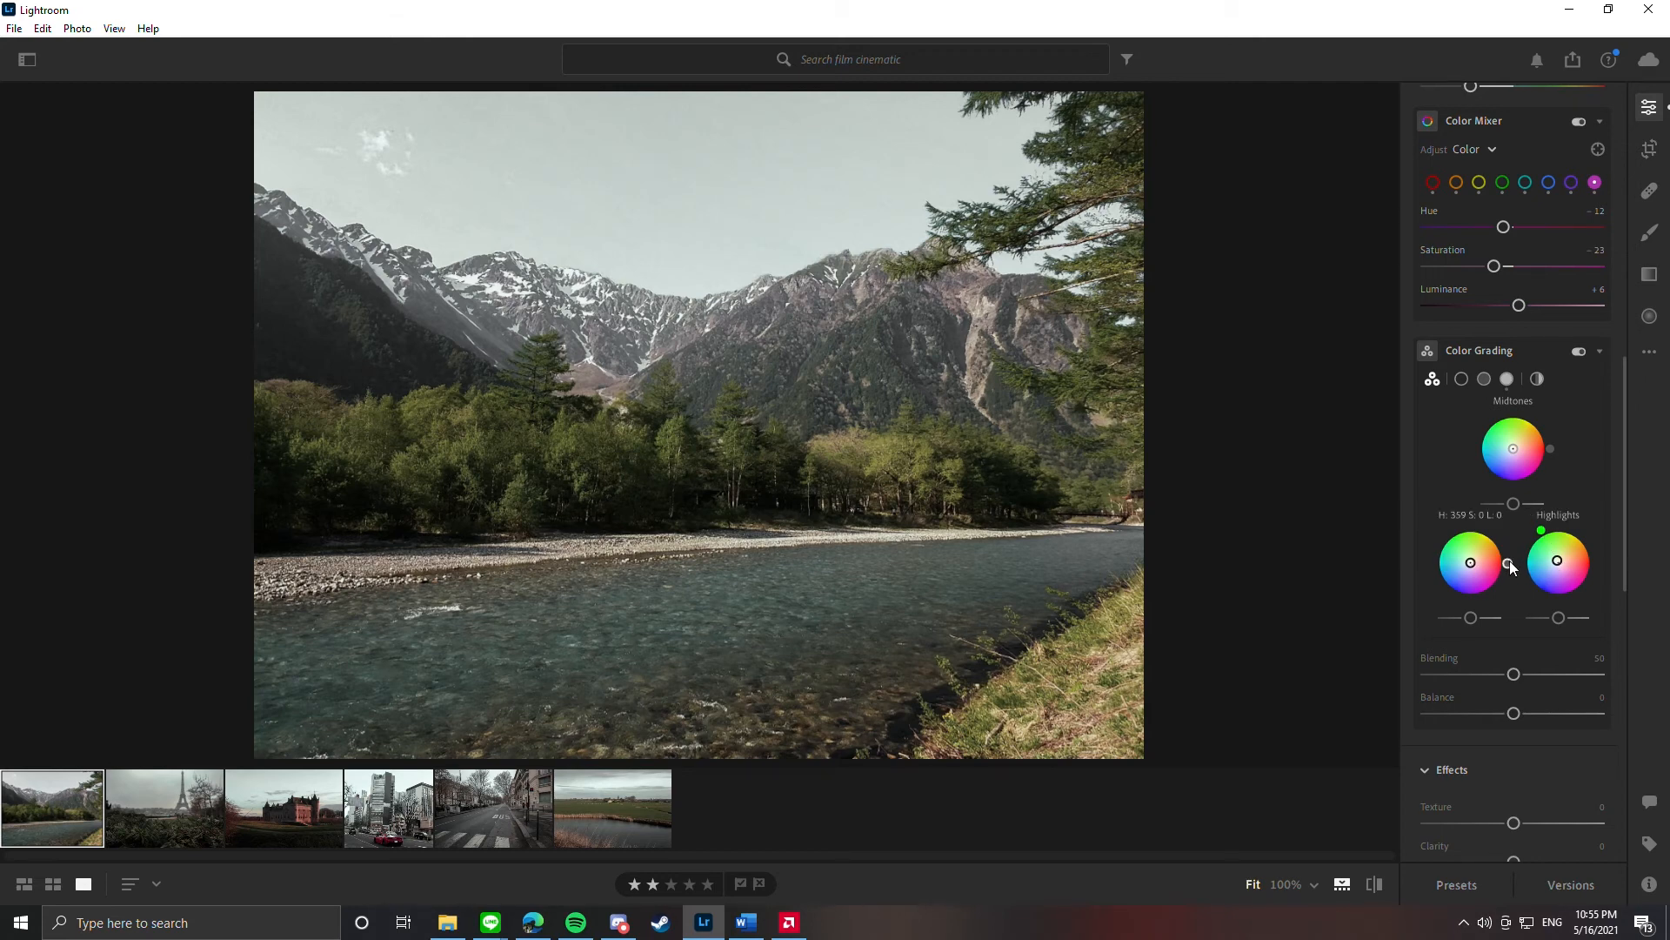
{"action": "left_click_drag", "start_coordinate": [1509, 562], "coordinate": [1491, 522]}
{"action": "mouse_move", "coordinate": [1471, 562]}
{"action": "left_mouse_down"}
{"action": "mouse_move", "coordinate": [1473, 518]}
{"action": "mouse_move", "coordinate": [1470, 564]}
{"action": "left_mouse_up"}
- Set the photo's Sharpening to 5 in the Detail settings
{"action": "scroll", "coordinate": [1462, 582], "scroll_direction": "down", "scroll_amount": 4}
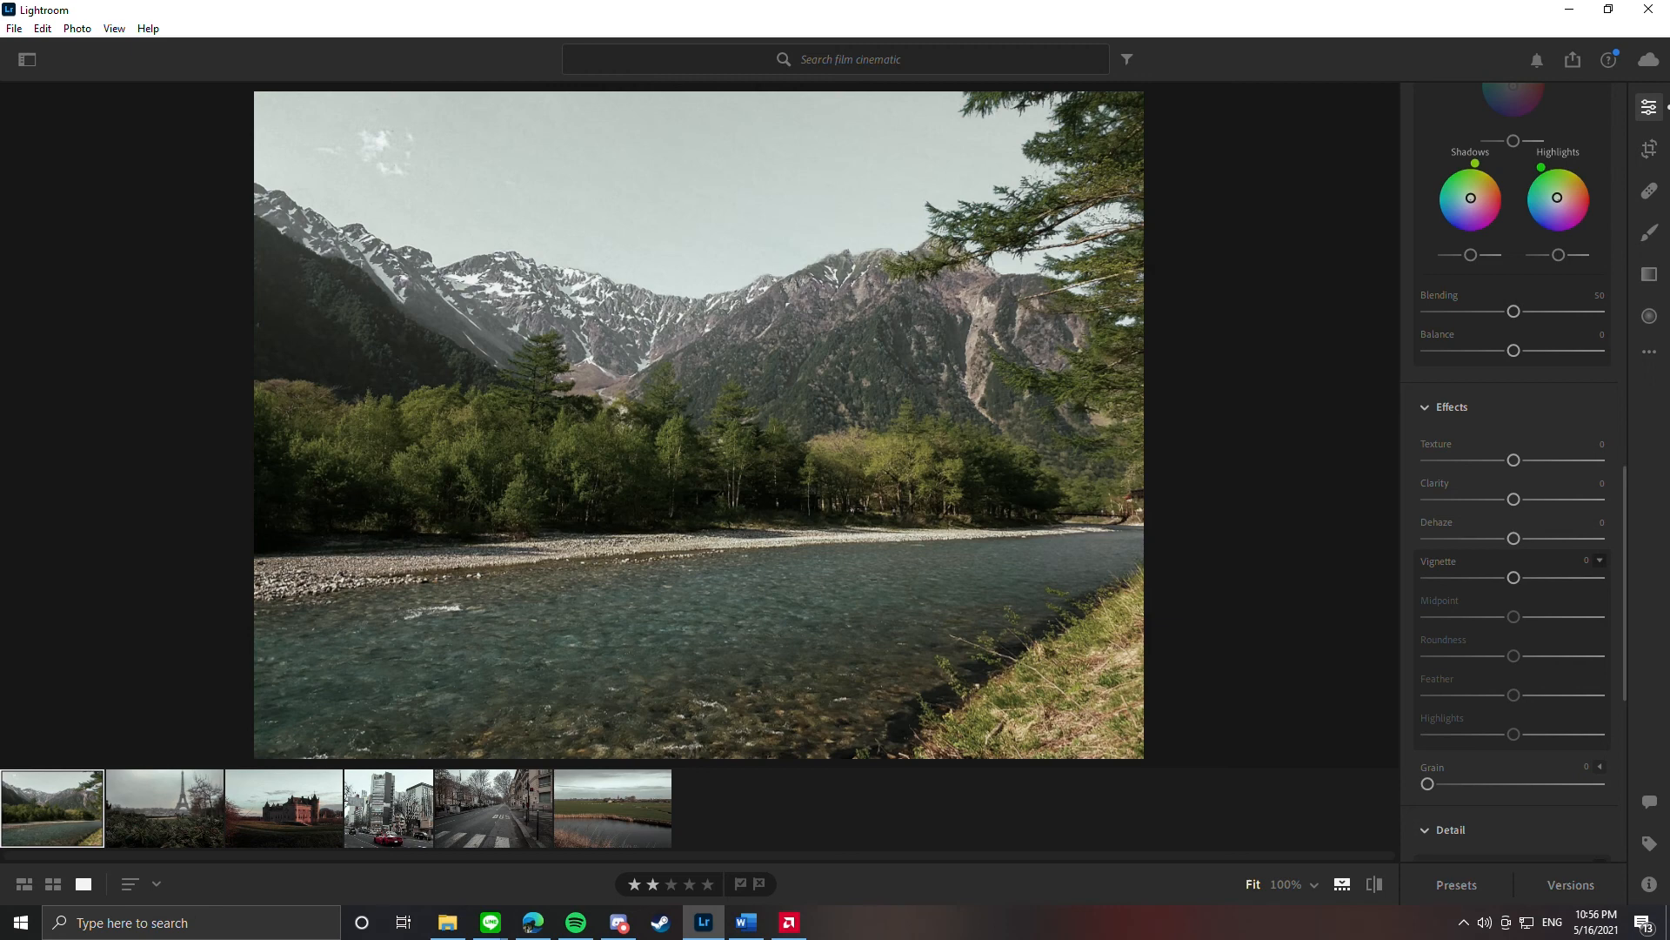
{"action": "scroll", "coordinate": [1479, 531], "scroll_direction": "down", "scroll_amount": 4}
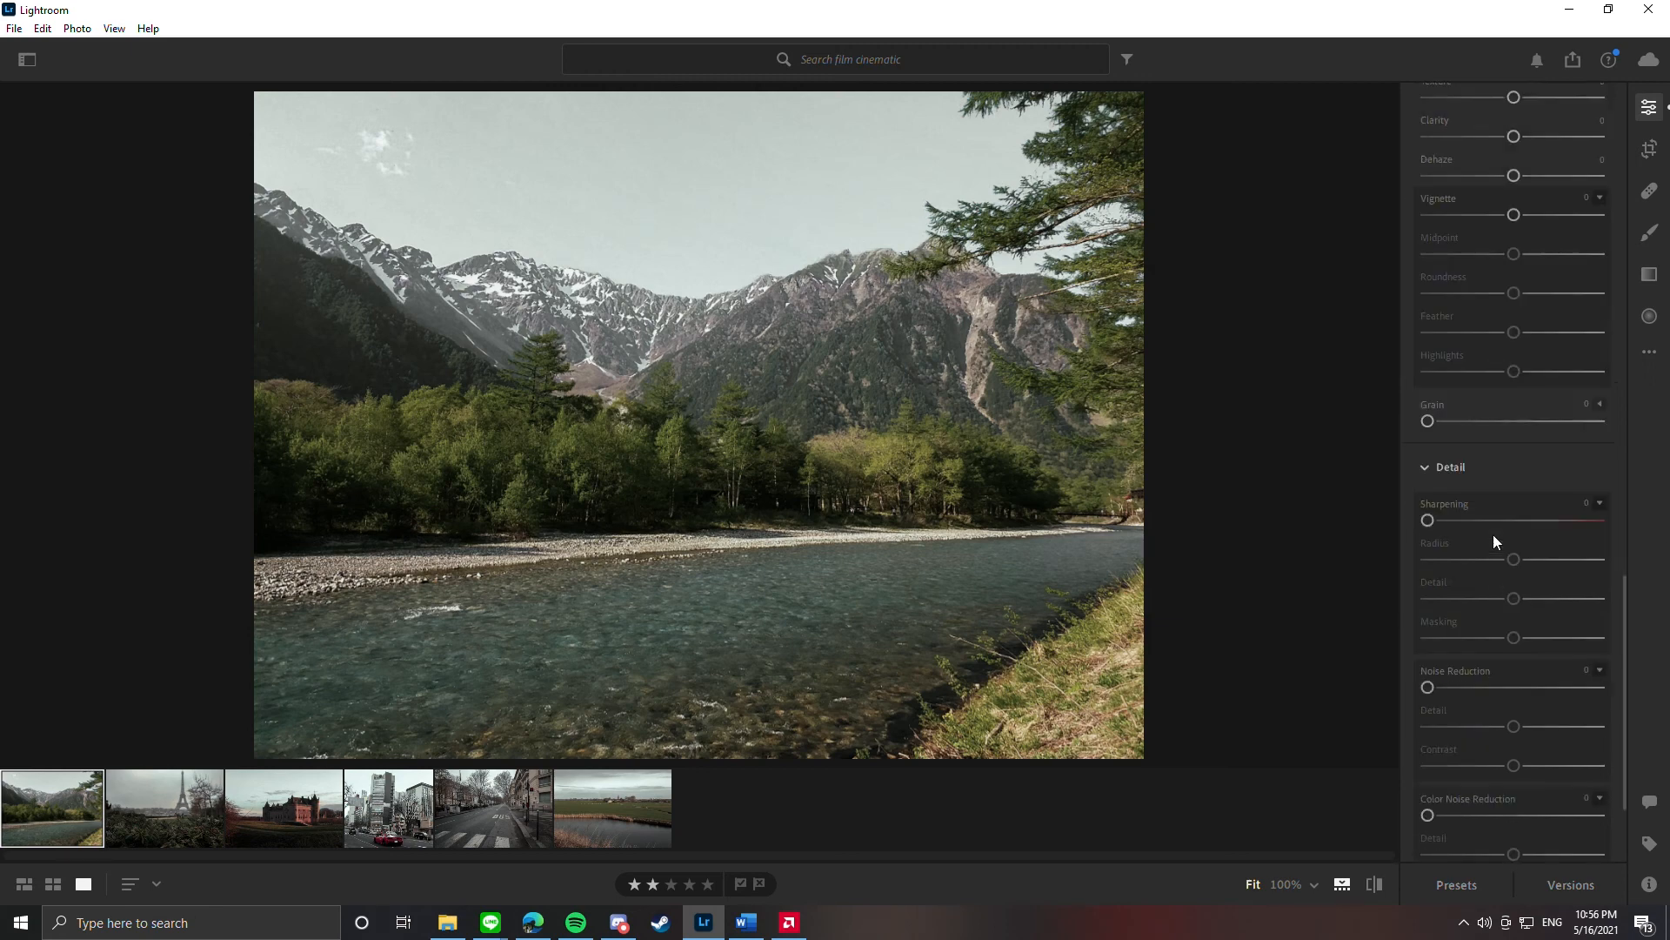
{"action": "left_click", "coordinate": [1597, 510]}
{"action": "type", "text": "5"}
{"action": "key", "text": "Return"}
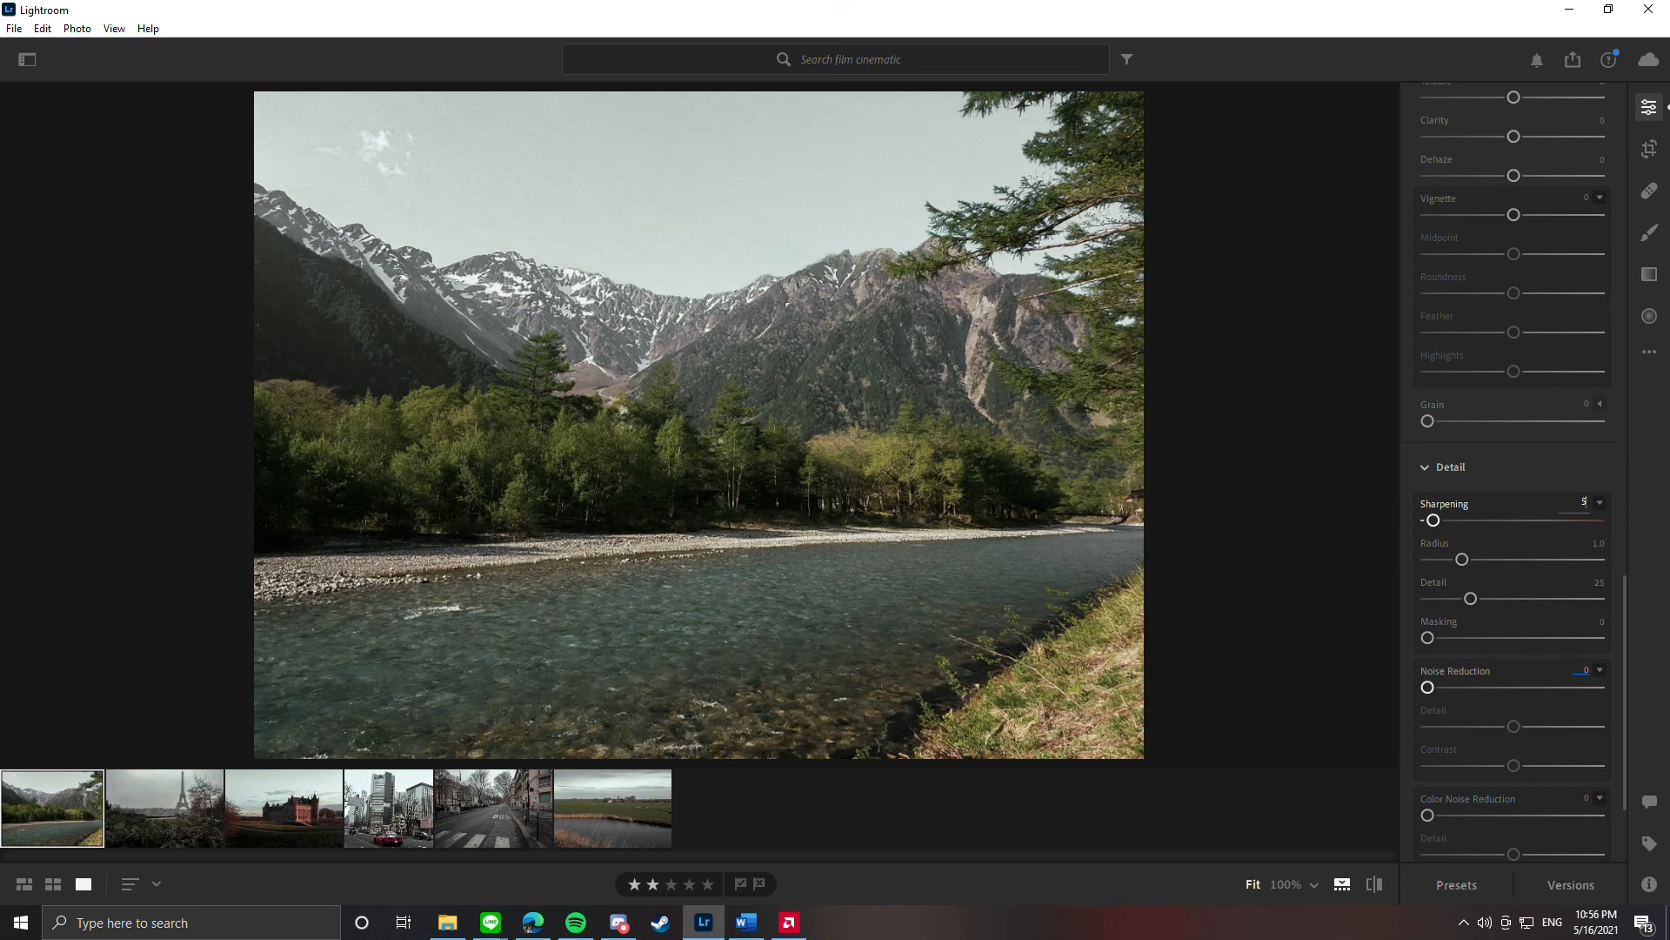
- Set the photo's Noise Reduction to 30 and Color Noise Reduction to 10
{"action": "left_click", "coordinate": [1585, 670]}
{"action": "type", "text": "10"}
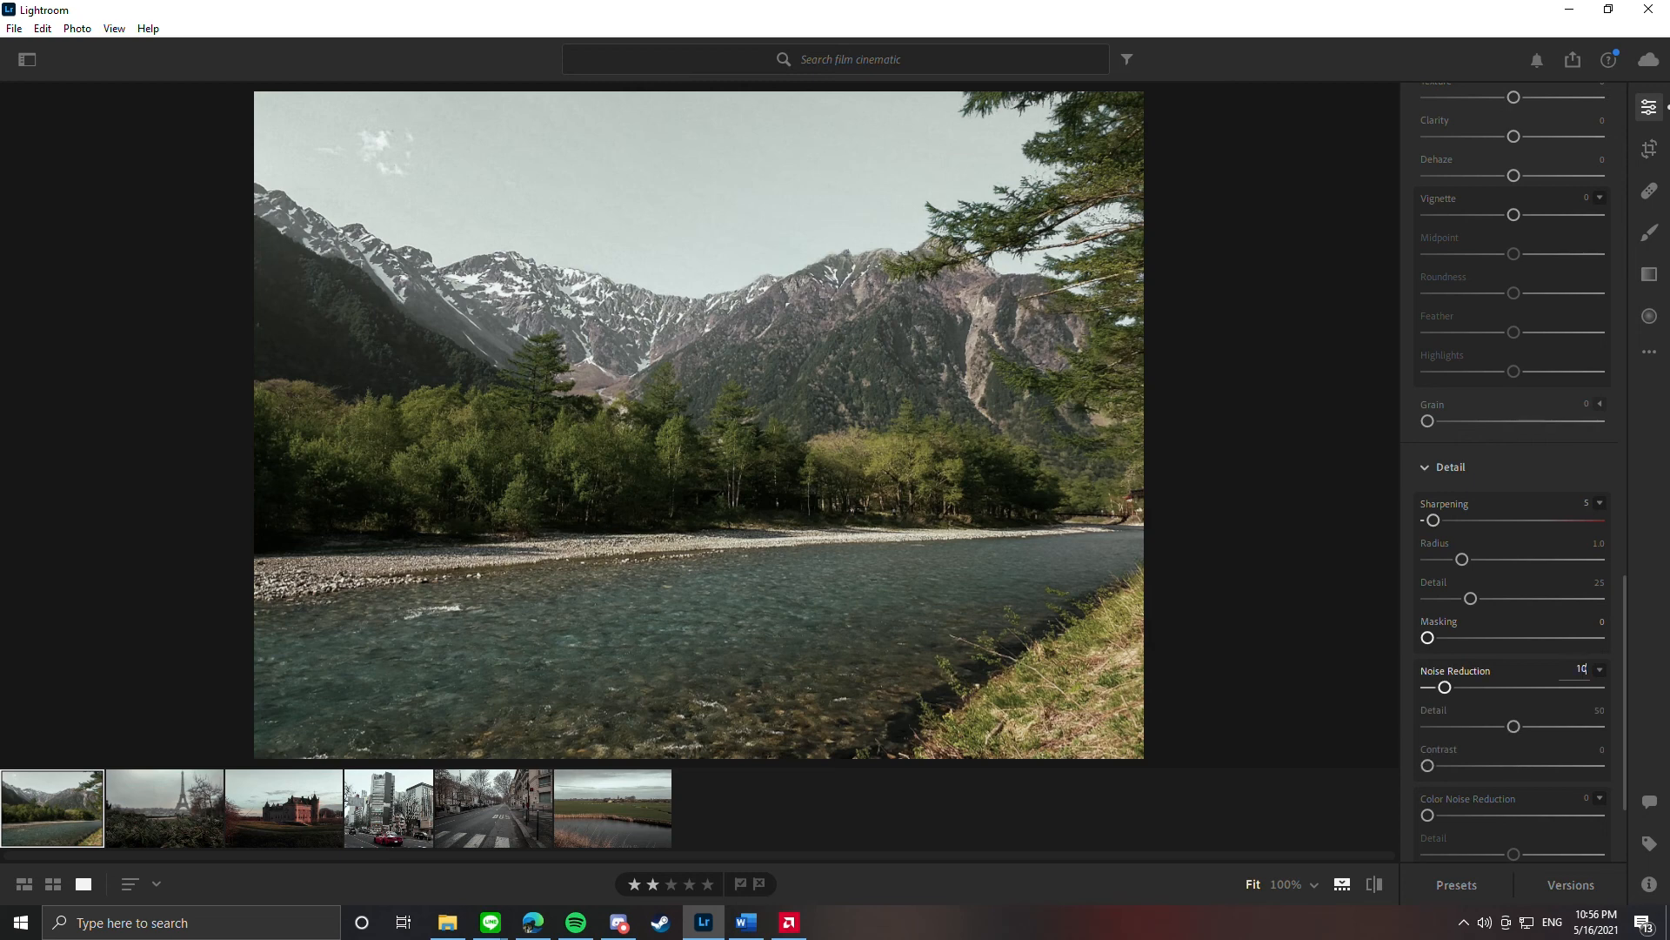
{"action": "left_click", "coordinate": [1581, 798]}
{"action": "type", "text": "10"}
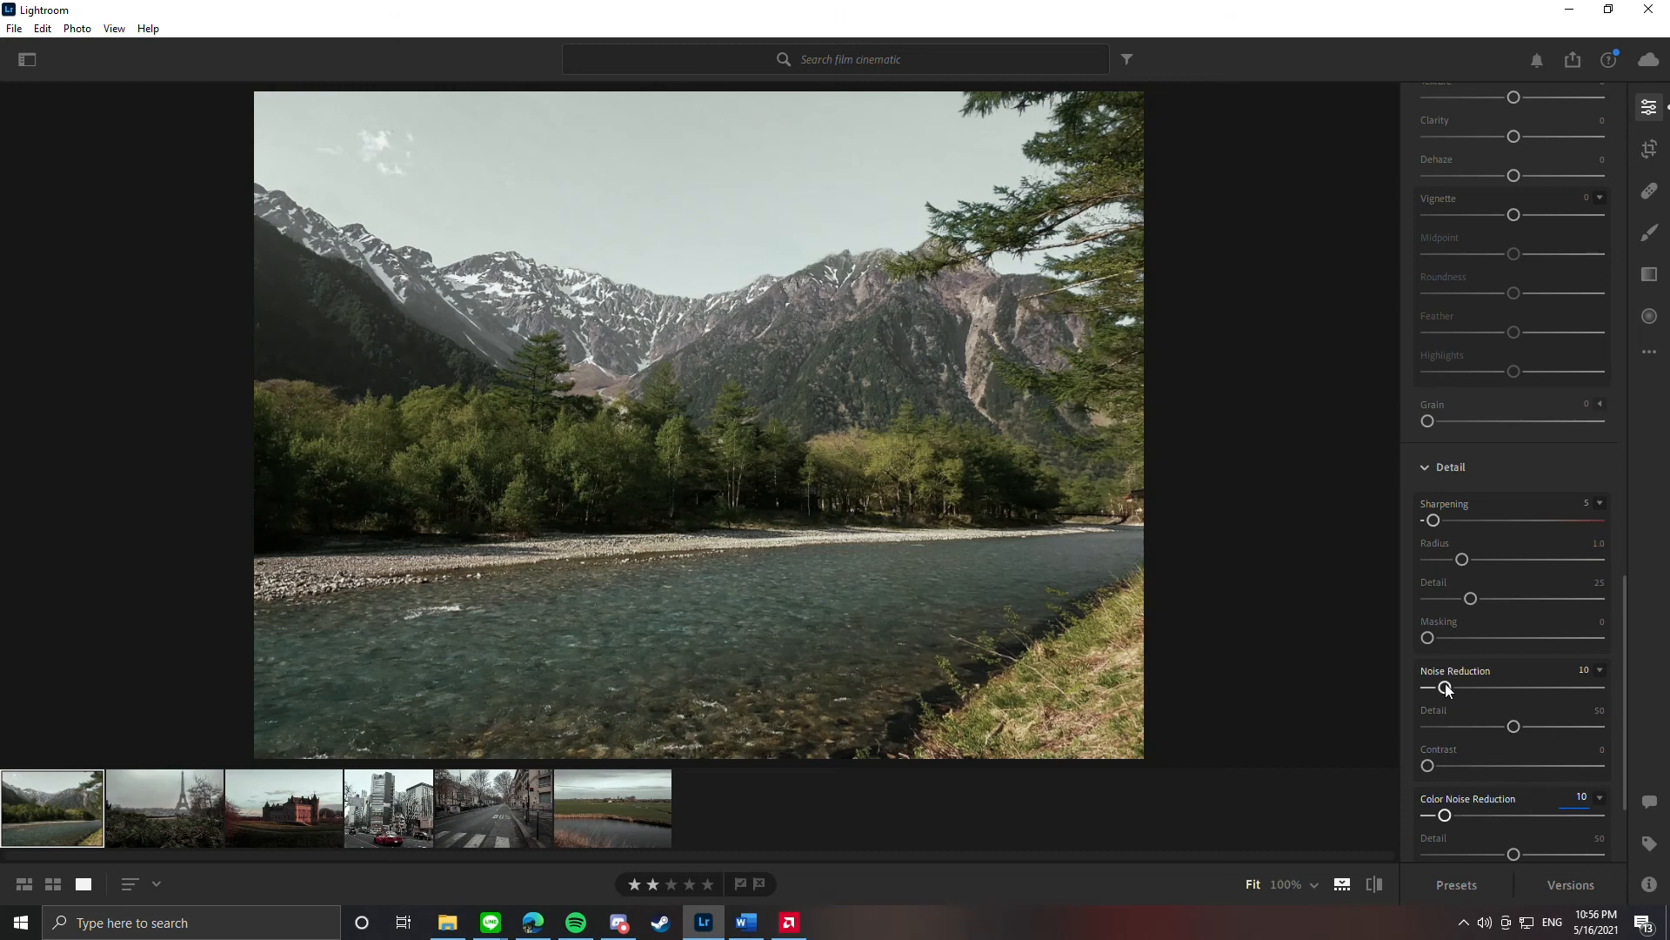
{"action": "left_click_drag", "start_coordinate": [1446, 688], "coordinate": [1480, 685]}
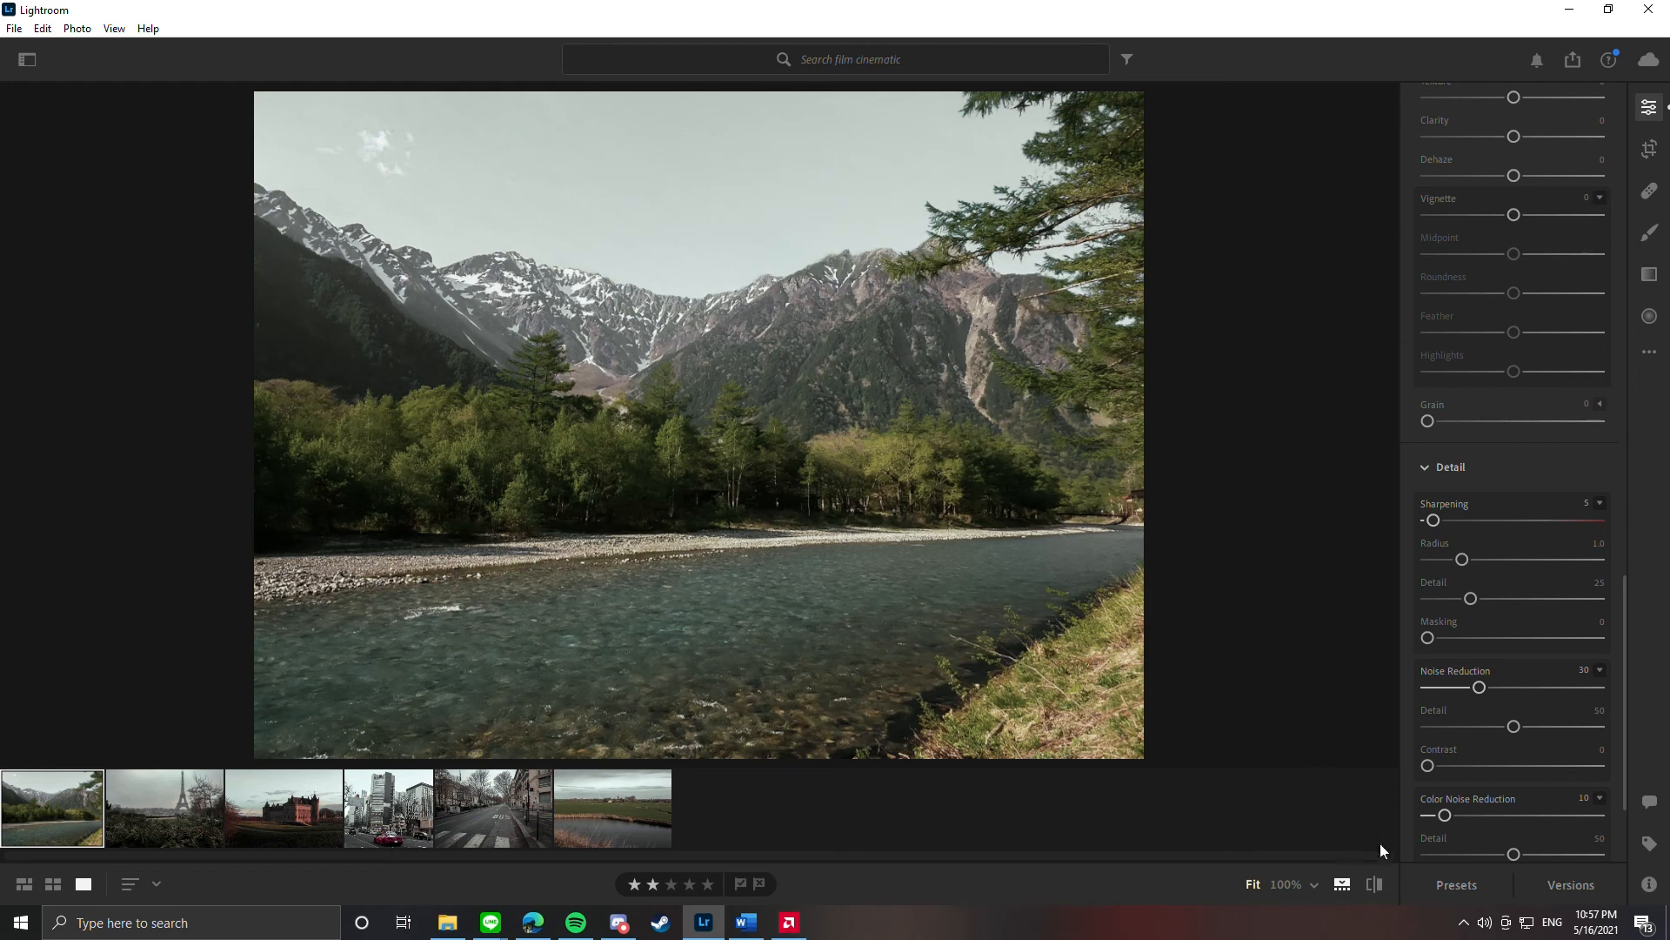
- Compare the edited mountain river photo with its original by switching between the two versions
{"action": "left_click", "coordinate": [1378, 882]}
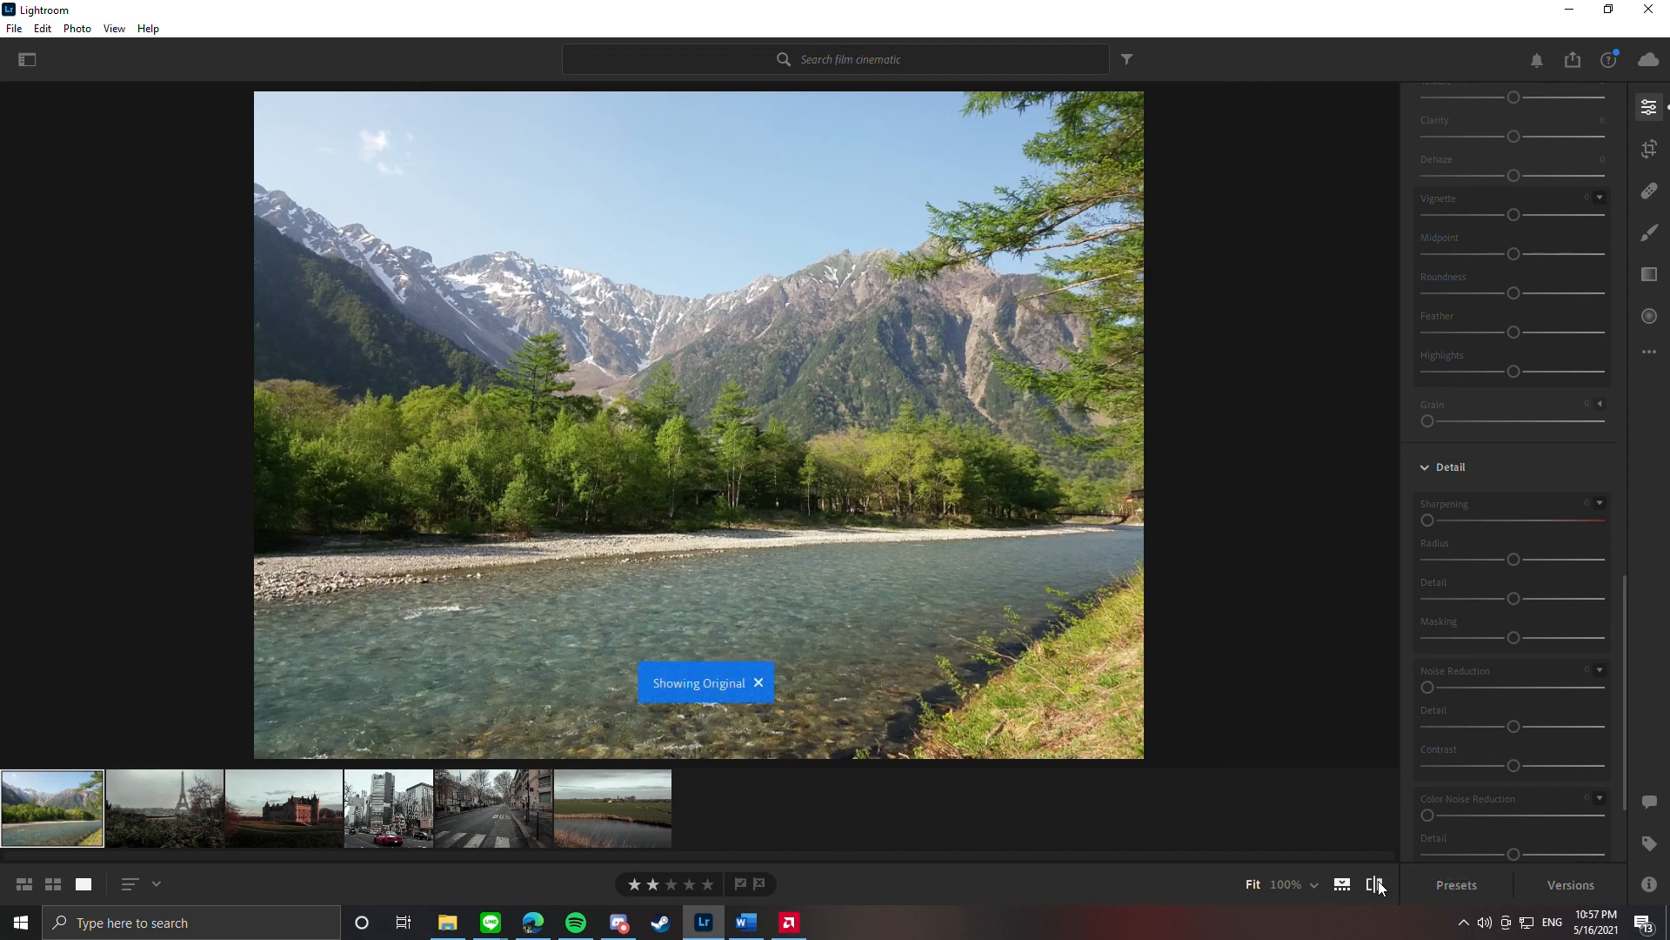
{"action": "left_click", "coordinate": [1378, 884]}
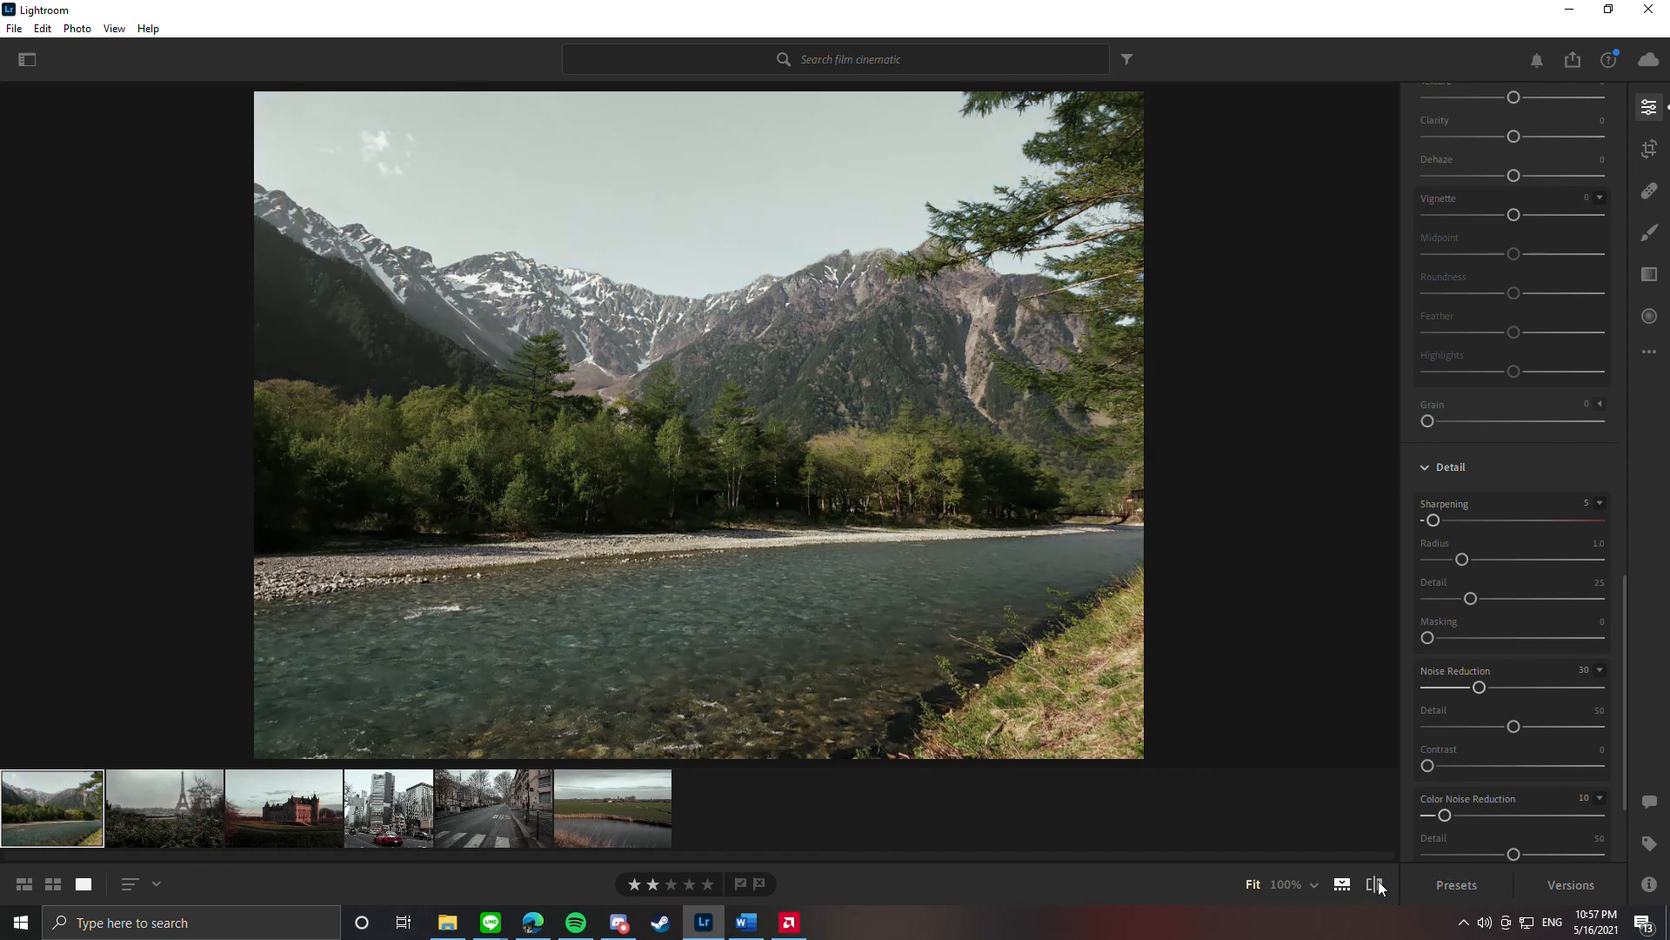
{"action": "left_click", "coordinate": [1378, 882]}
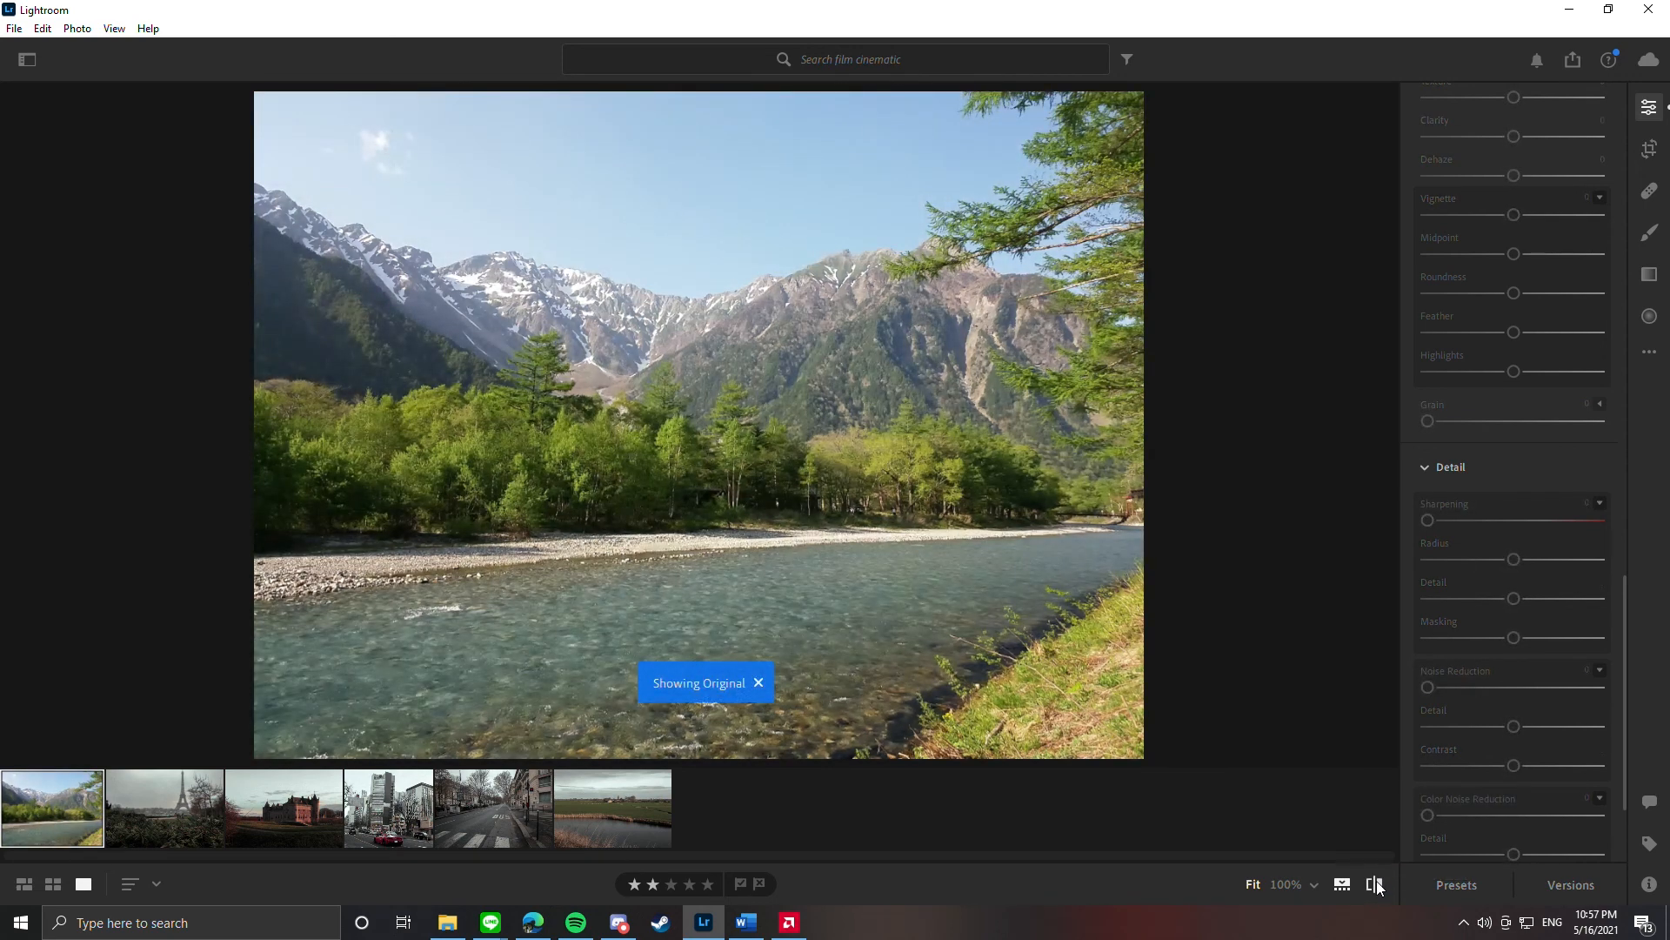
{"action": "left_click", "coordinate": [1376, 882]}
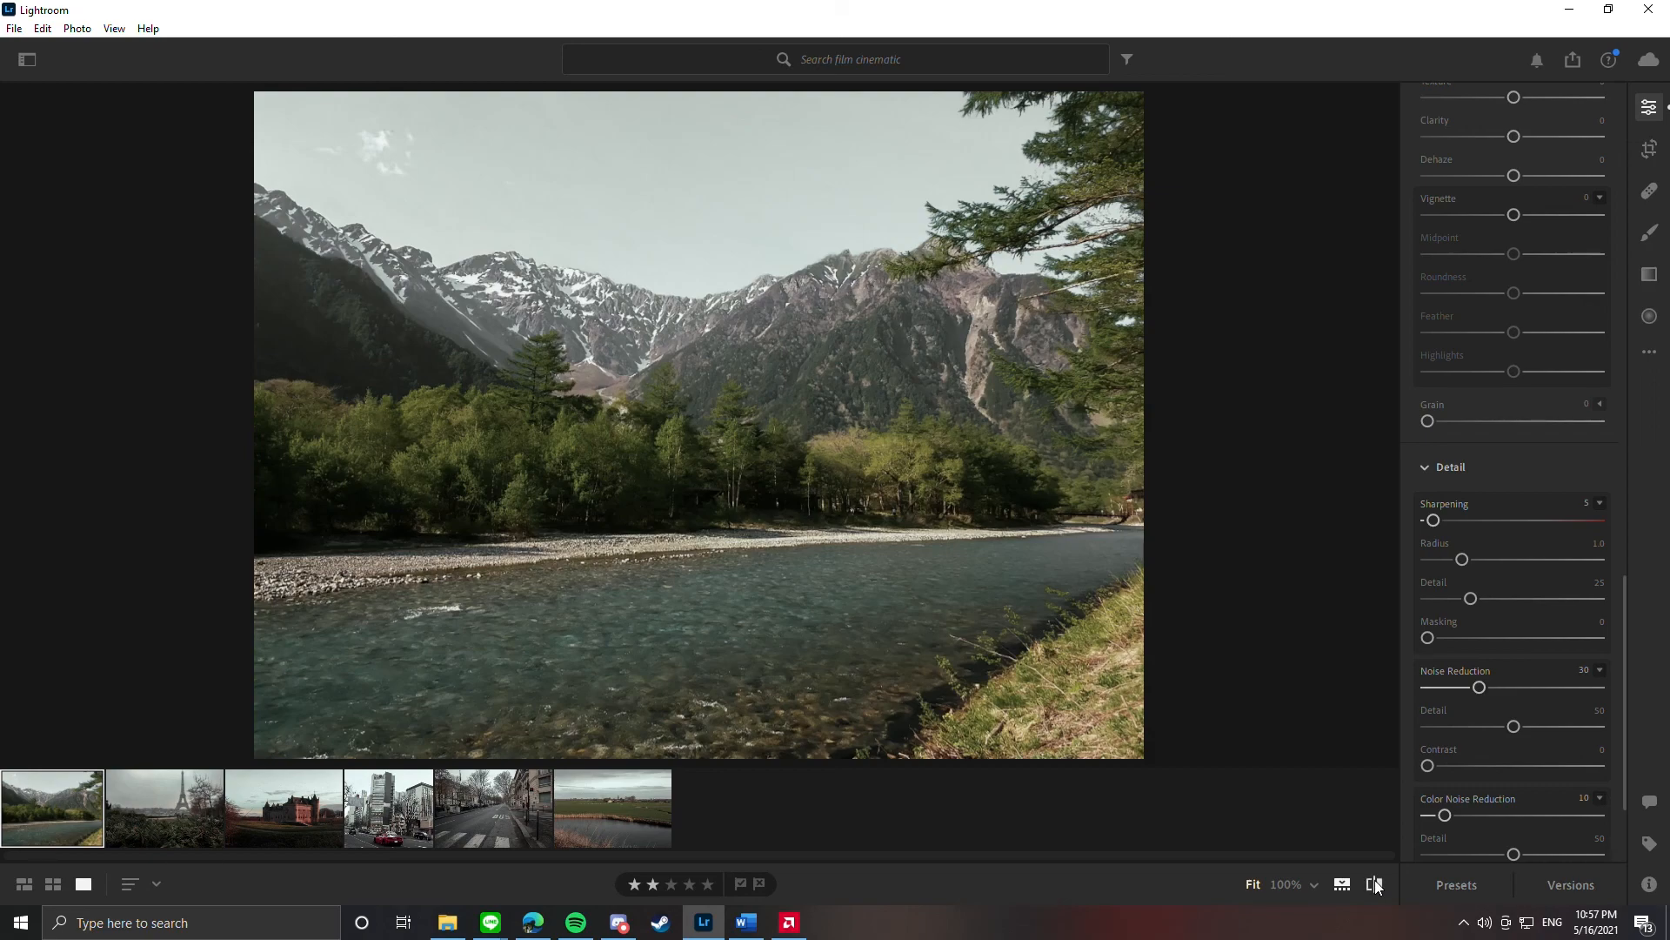
{"action": "left_click", "coordinate": [1374, 882]}
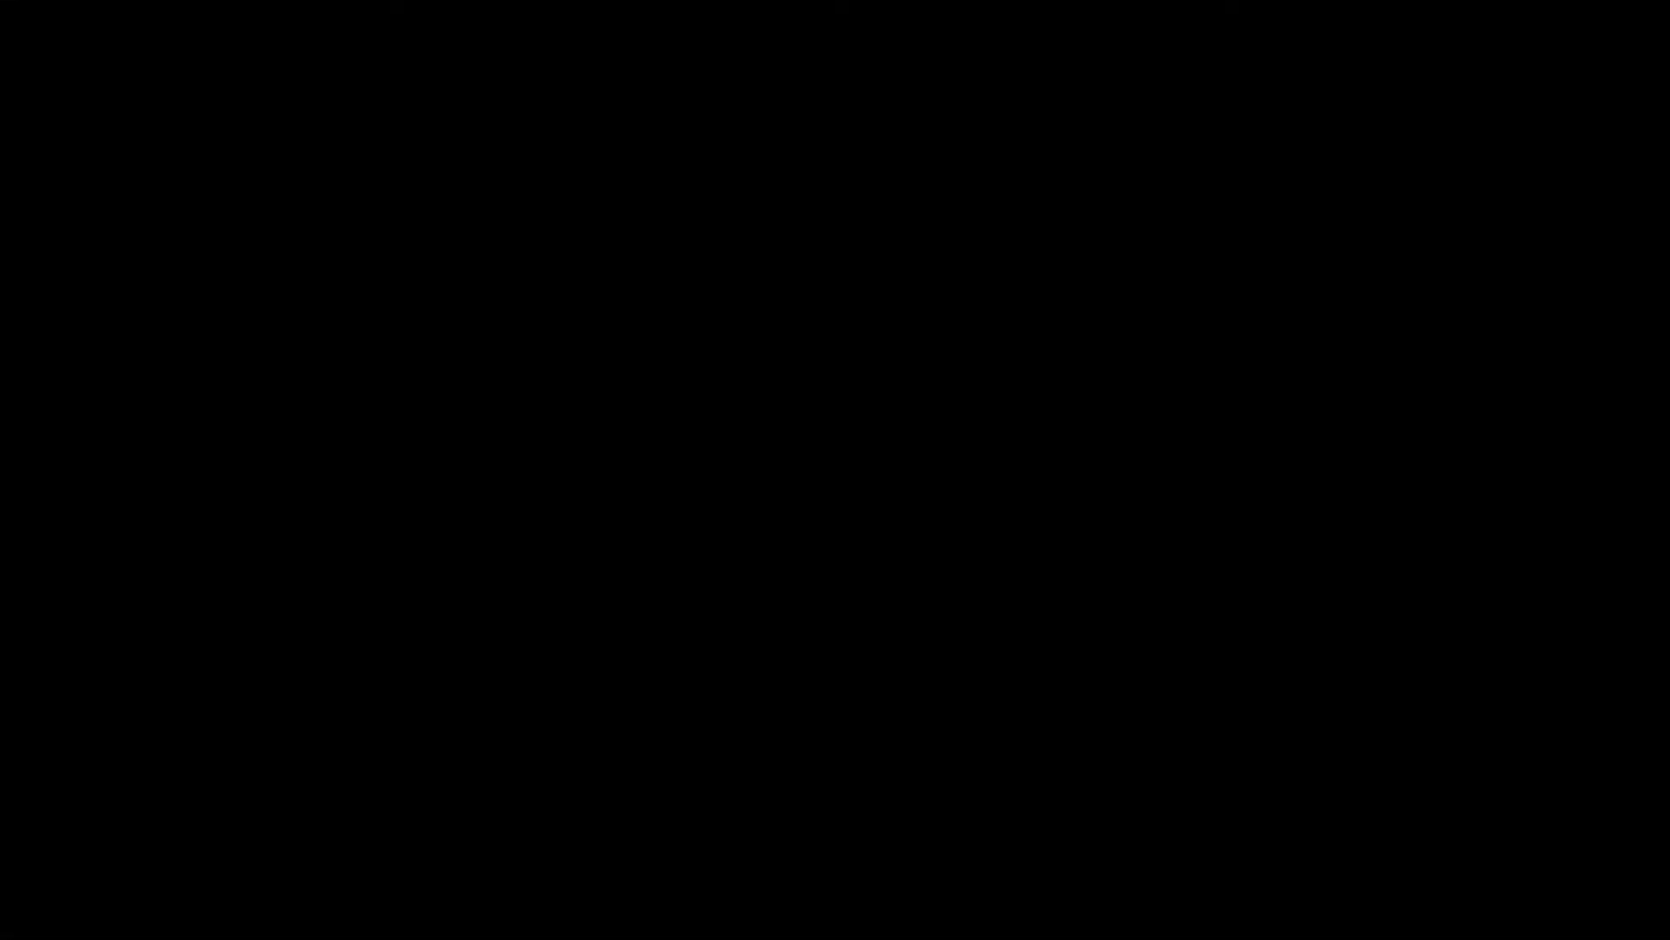